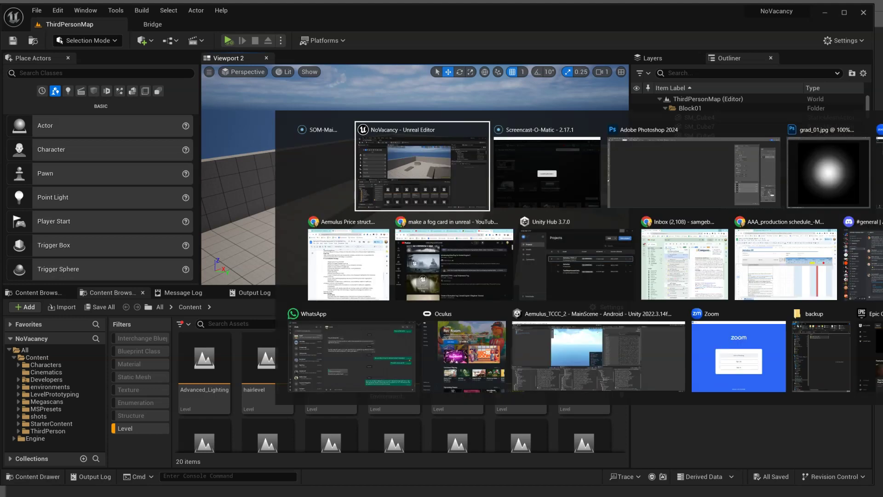
- Share a portion of the screen in Zoom and stretch its border to cover the full screen
key(Tab)
key(Tab)
key(Tab)
key(Tab)
key(Tab)
key(Tab)
key(Tab)
key(Tab)
key(Tab)
key(Tab)
key(Tab)
key(Tab)
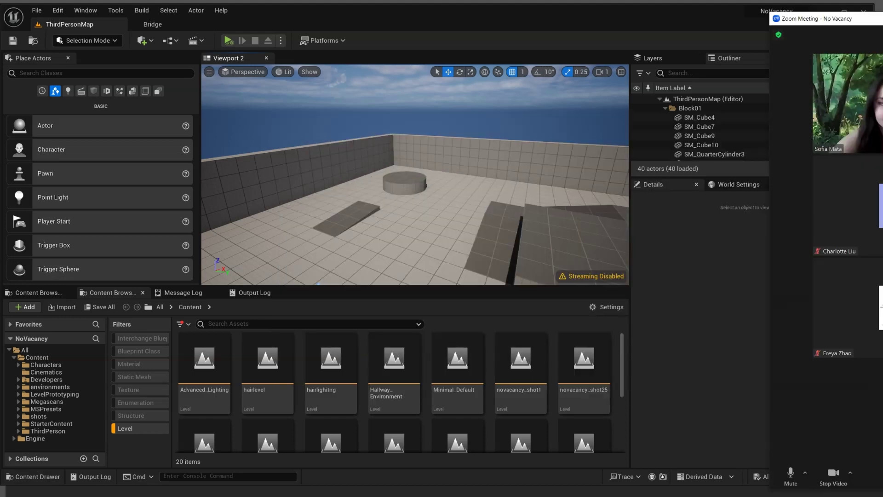
key(alt+s)
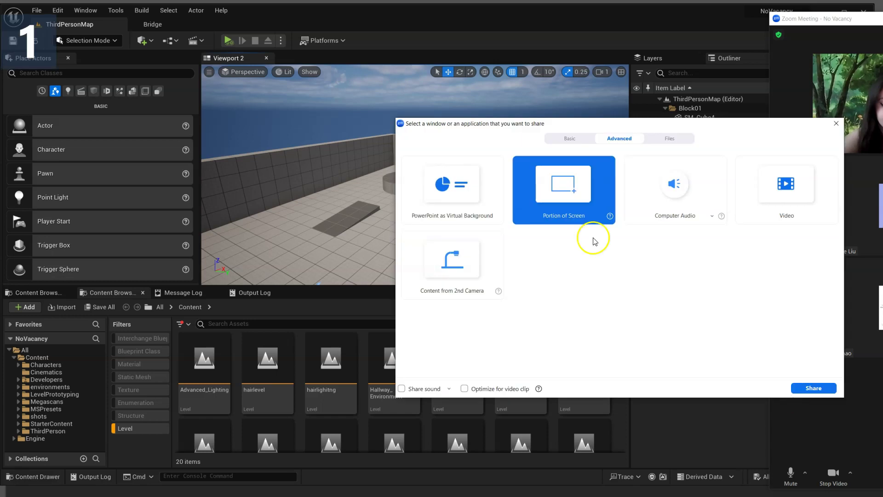
click(814, 387)
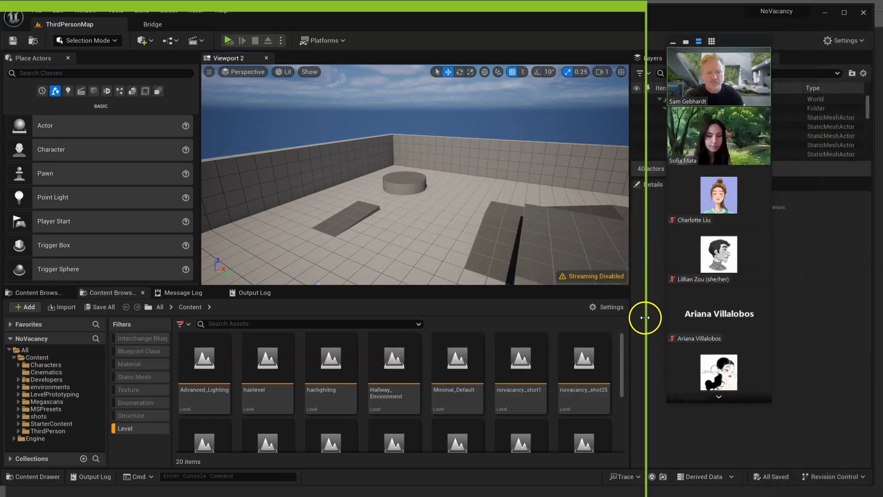
drag(646, 318, 876, 318)
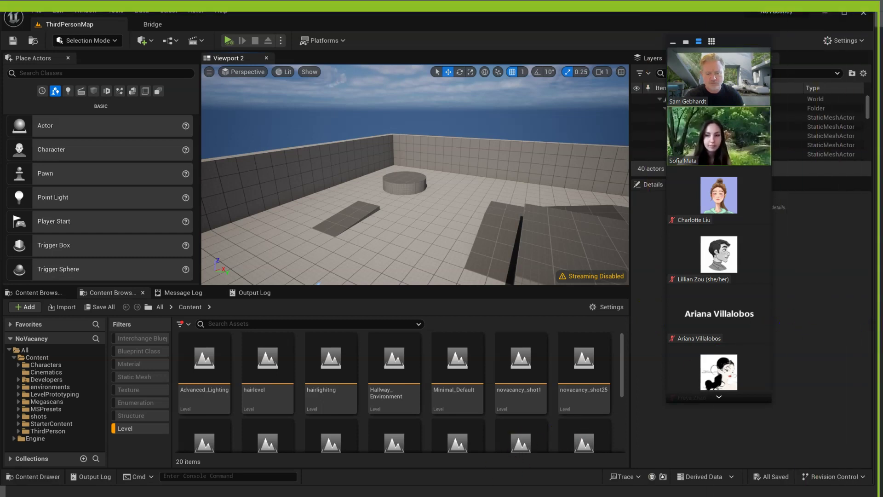
mouse_move(513, 495)
mouse_down()
mouse_move(513, 483)
mouse_move(515, 491)
mouse_up()
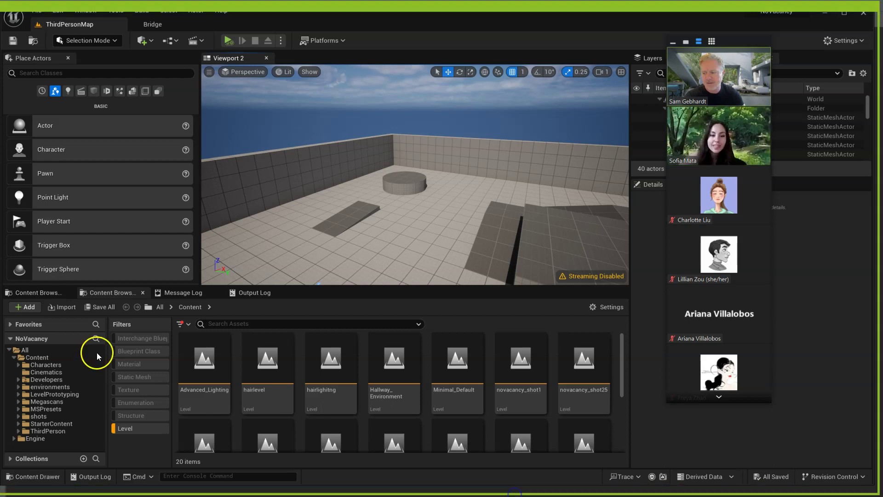
- Open the environments folder and clear the Level filter so all five items show
click(51, 387)
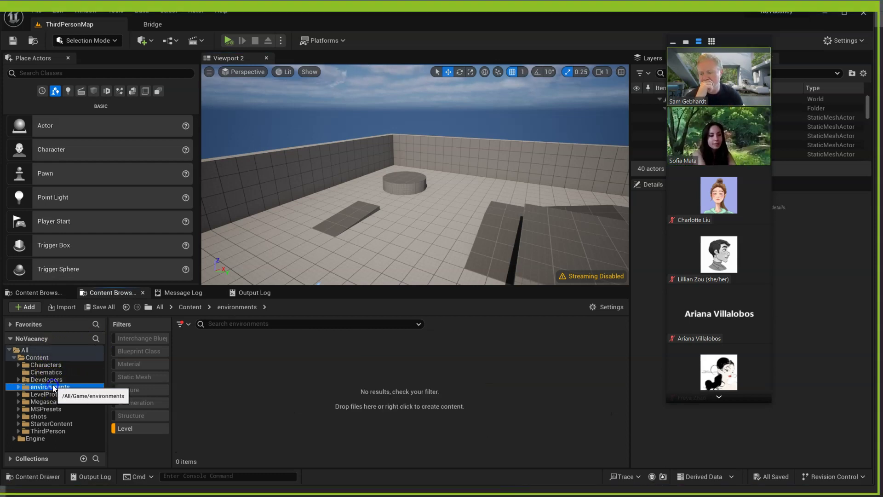
right_click(222, 381)
click(132, 427)
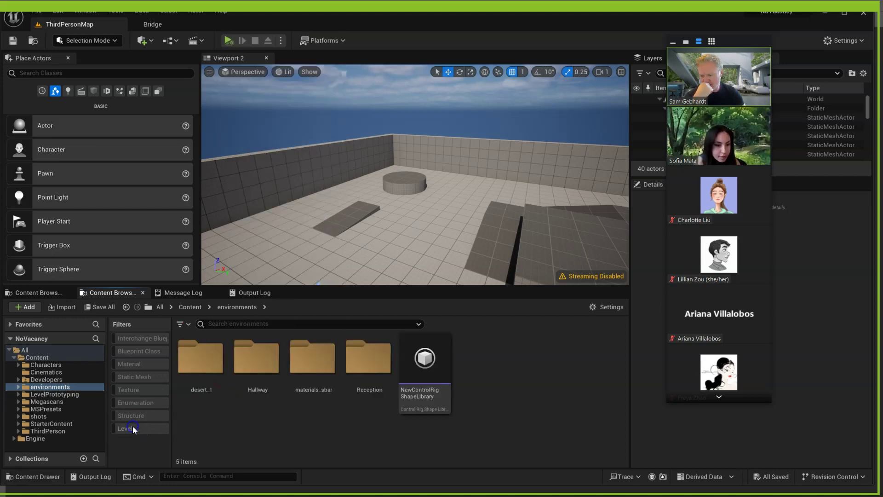
- Show the materials_sbar folder in Windows File Explorer
right_click(284, 436)
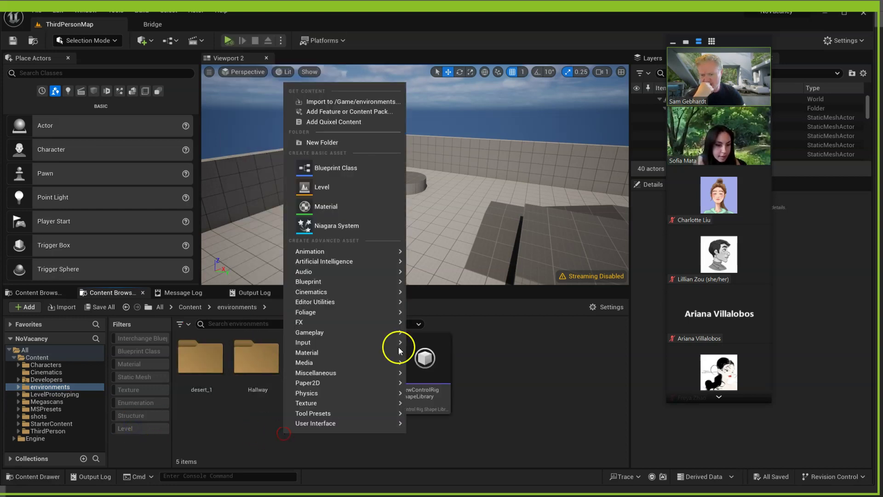
click(352, 105)
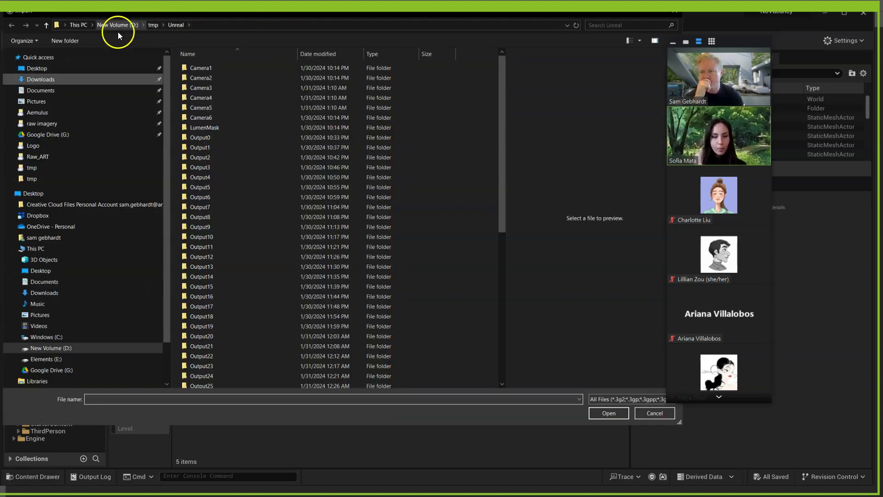
click(655, 413)
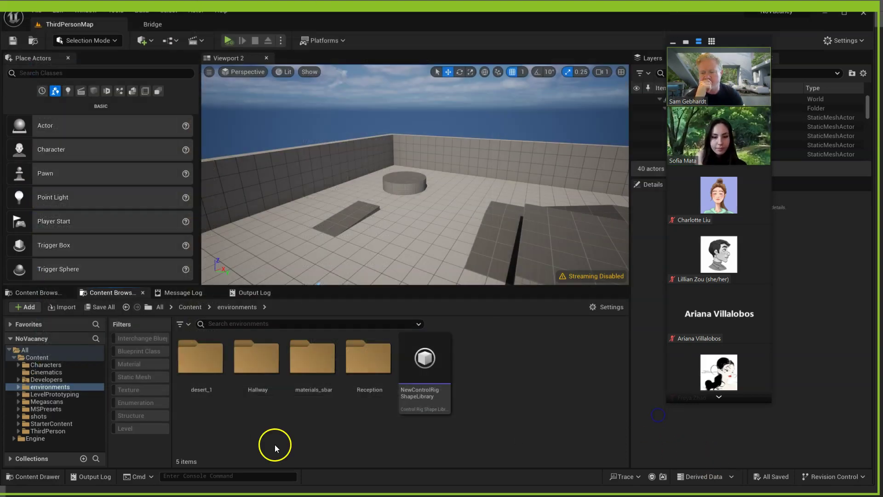
right_click(325, 365)
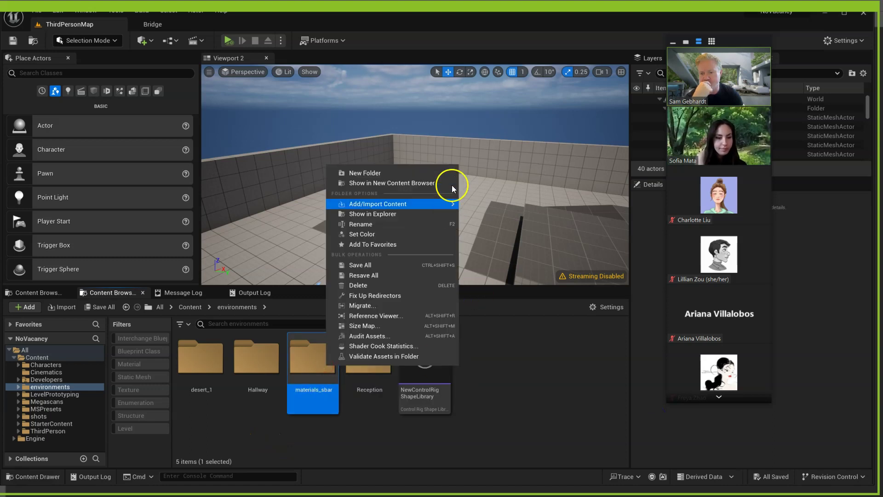
click(389, 213)
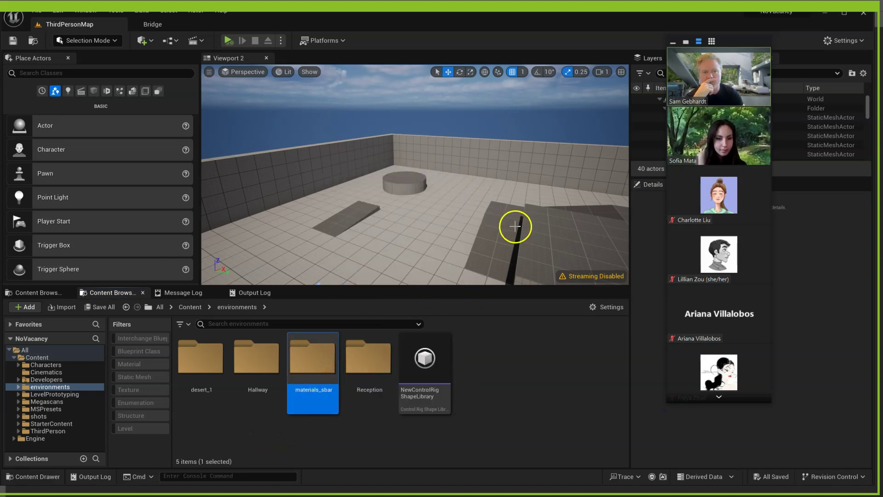
- Copy the materials_sbar path and paste it into the Import to /Game/environments dialog
click(300, 144)
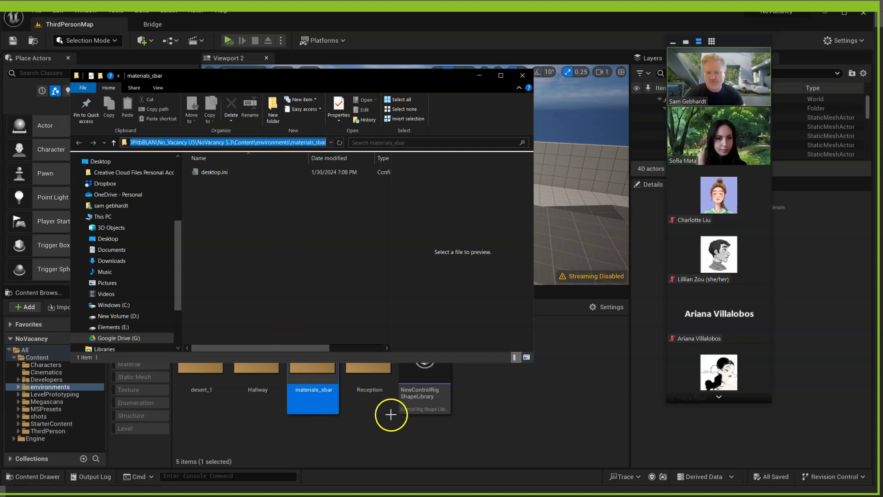
right_click(399, 430)
click(455, 112)
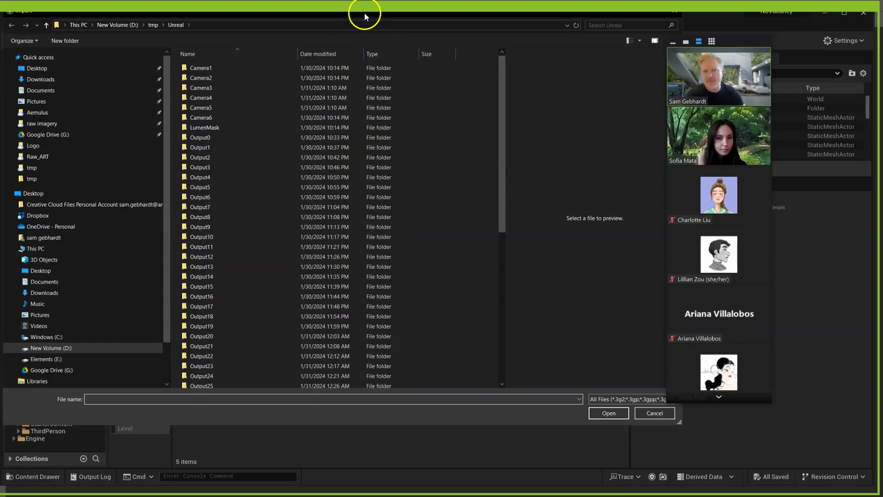
drag(365, 13, 388, 34)
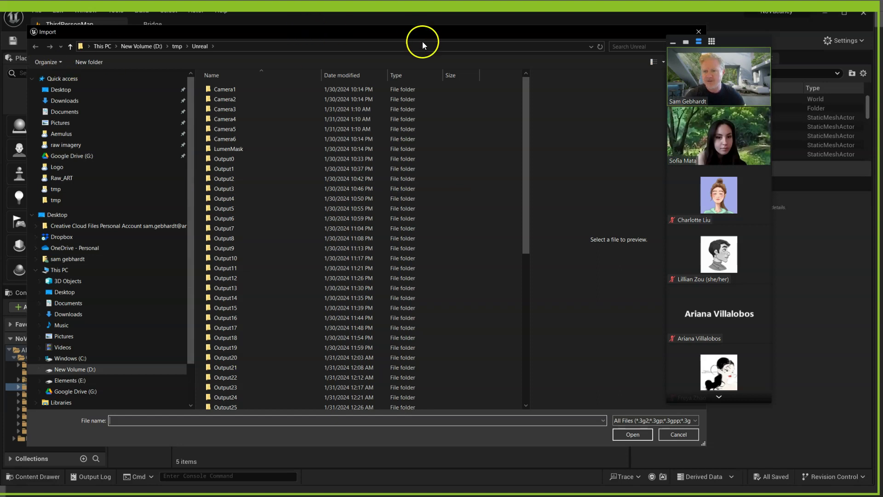
mouse_move(421, 40)
mouse_down()
mouse_move(426, 28)
mouse_move(409, 37)
mouse_up()
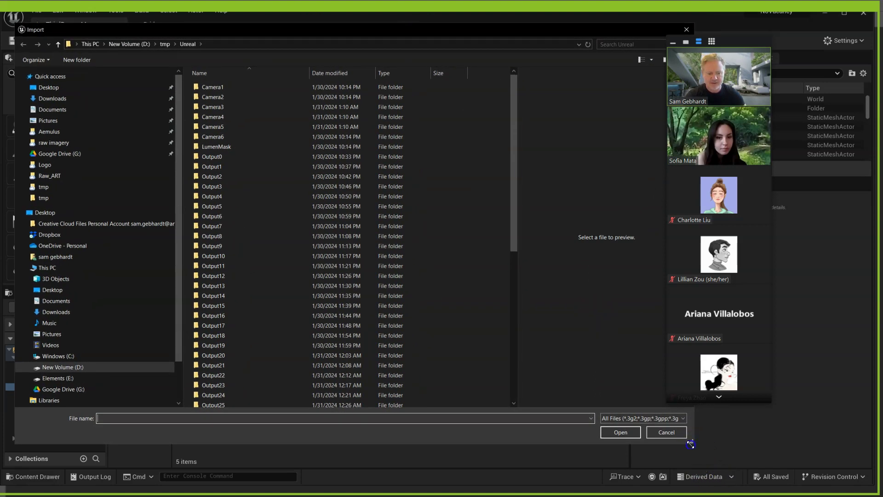
drag(691, 444, 655, 436)
click(215, 40)
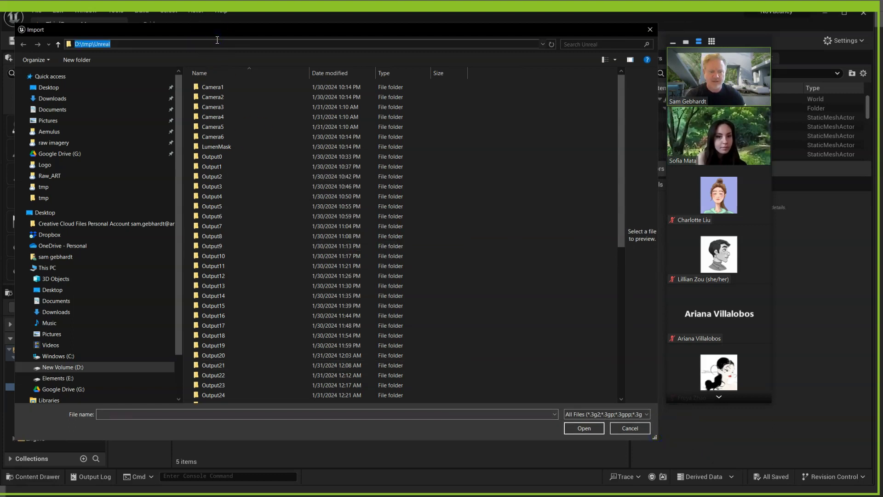
key(Return)
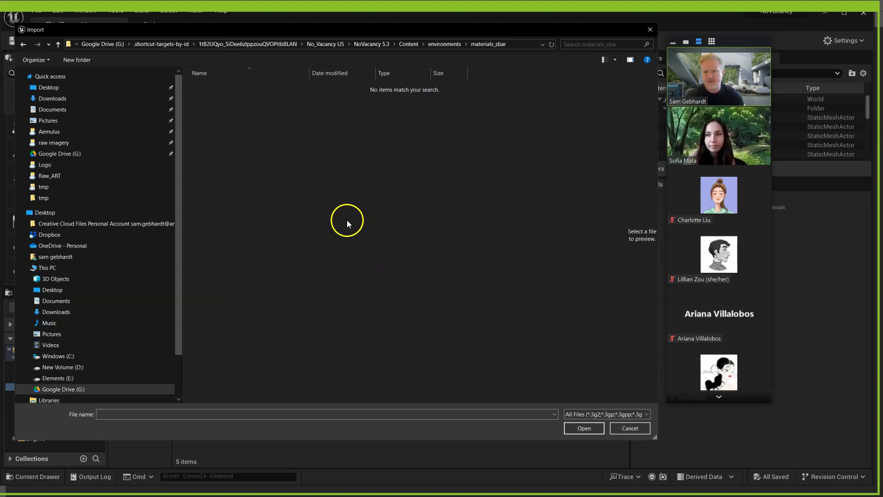
- Go to the environments folder on disk and import grad_01.jpg as a texture
click(445, 44)
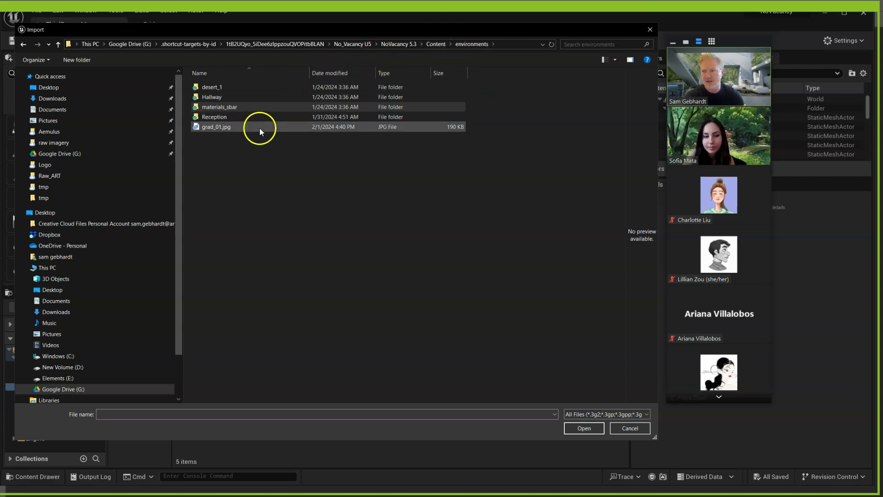
click(434, 45)
double_click(221, 148)
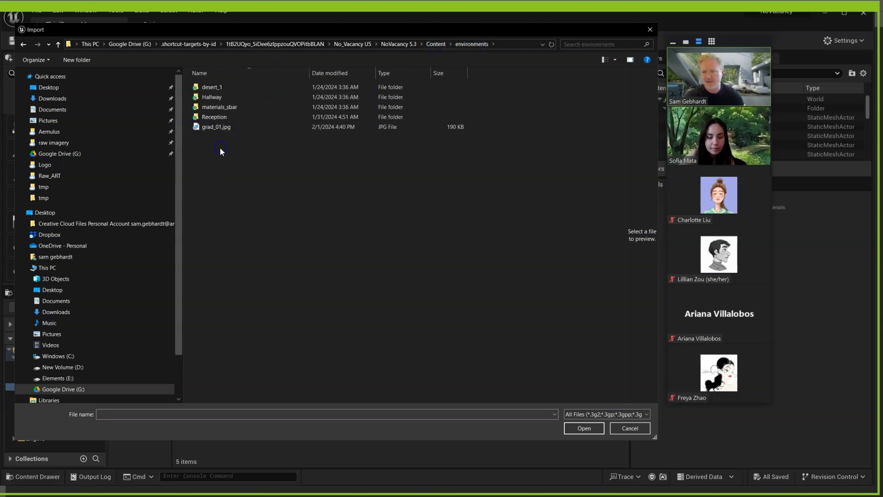
click(215, 128)
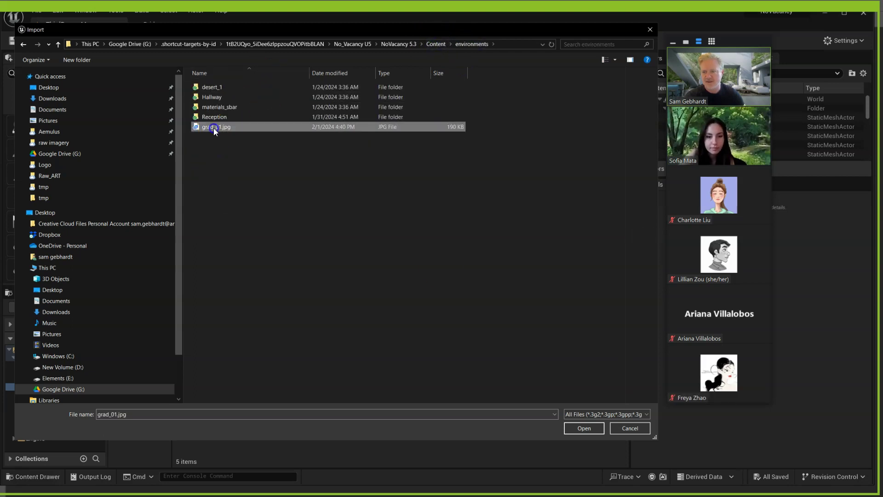
click(584, 428)
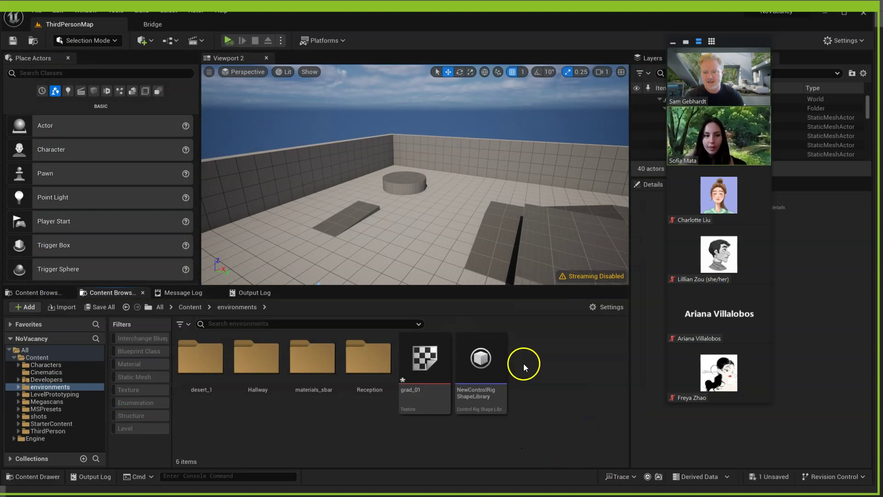
- Create a new material named Fog_Card_MAT in the environments folder
right_click(560, 380)
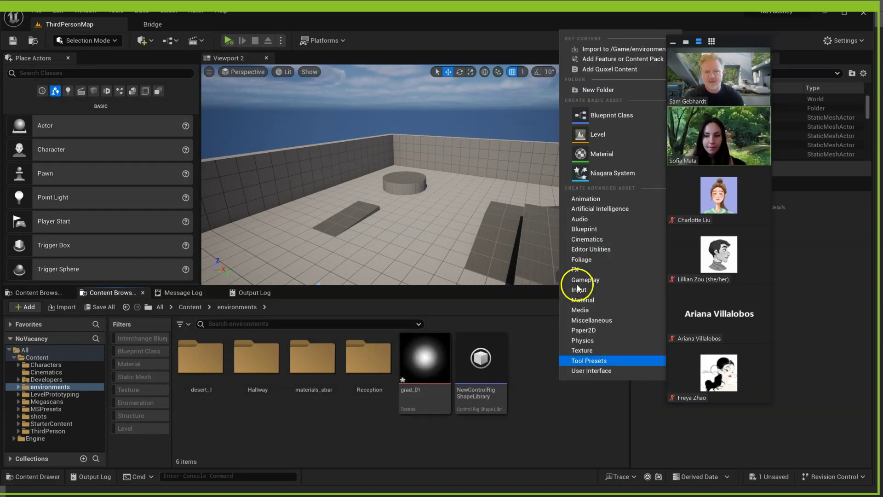
click(601, 49)
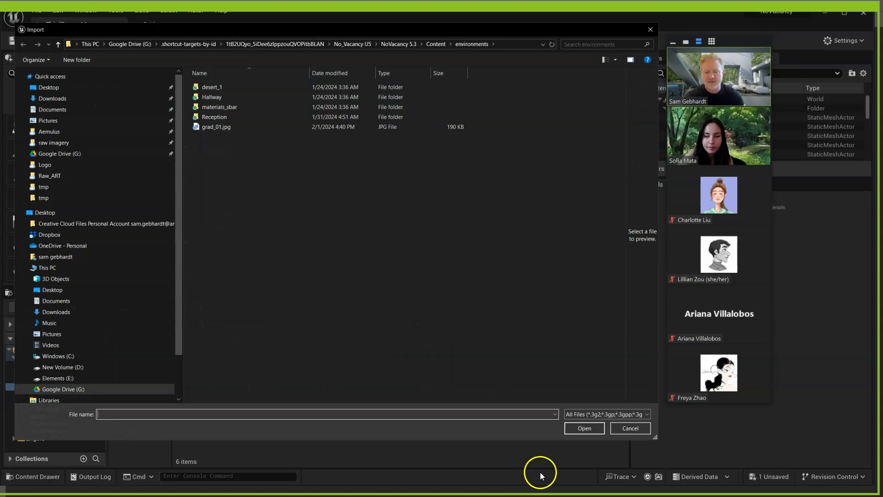
click(618, 429)
right_click(570, 398)
mouse_move(575, 330)
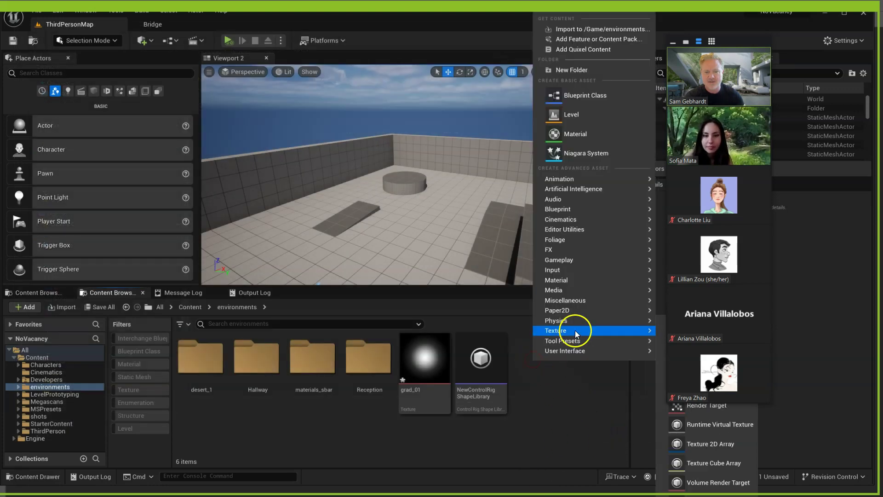
click(570, 134)
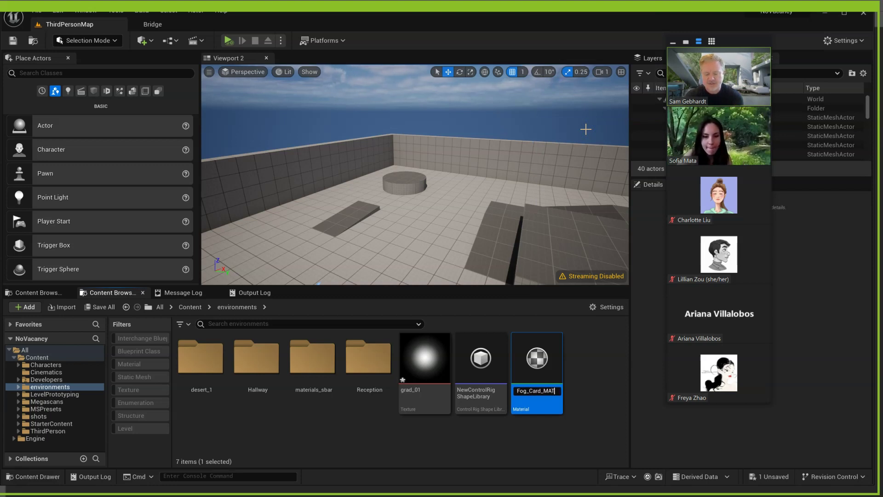
key(Return)
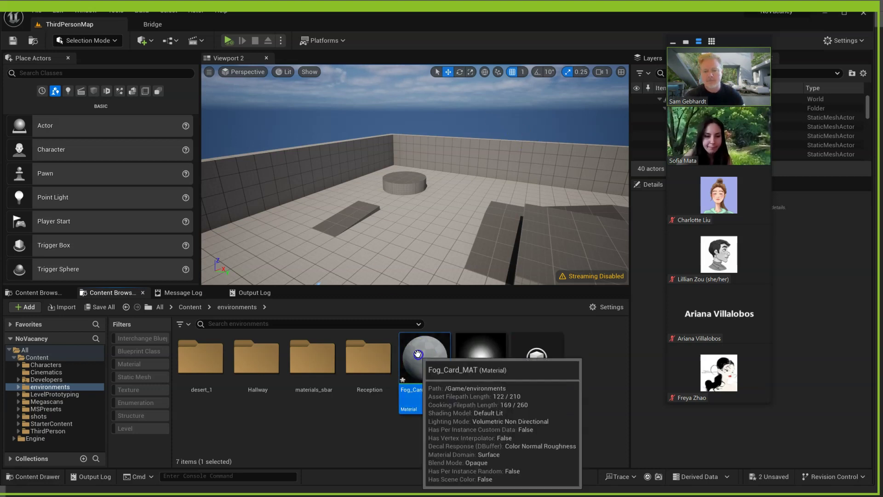
click(437, 347)
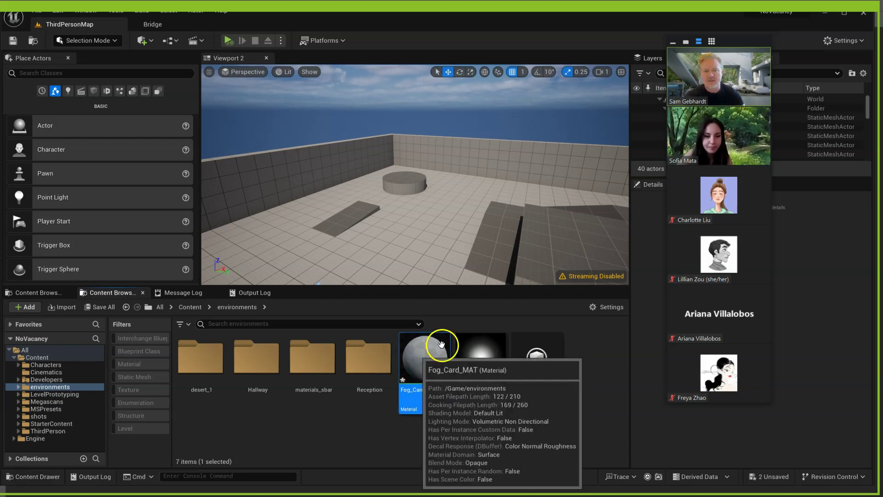
- Open Fog_Card_MAT in the material editor, set Blend Mode to Translucent, and move the window aside
double_click(421, 358)
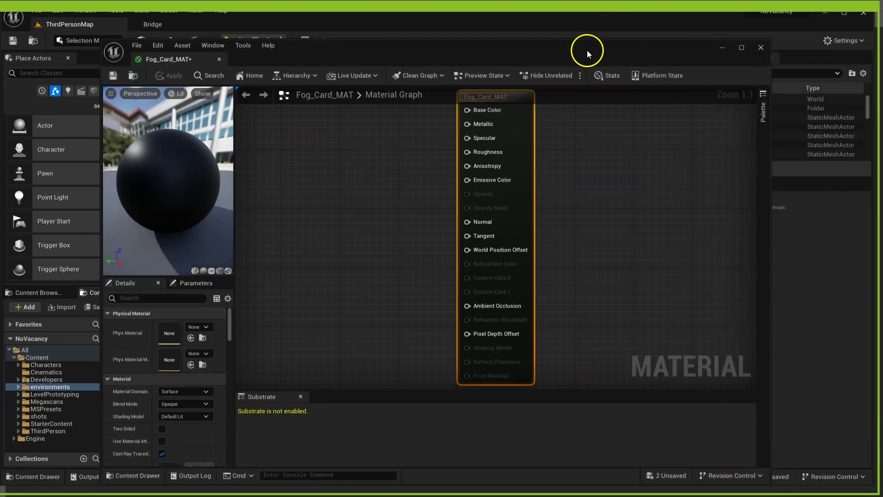
drag(587, 53, 572, 35)
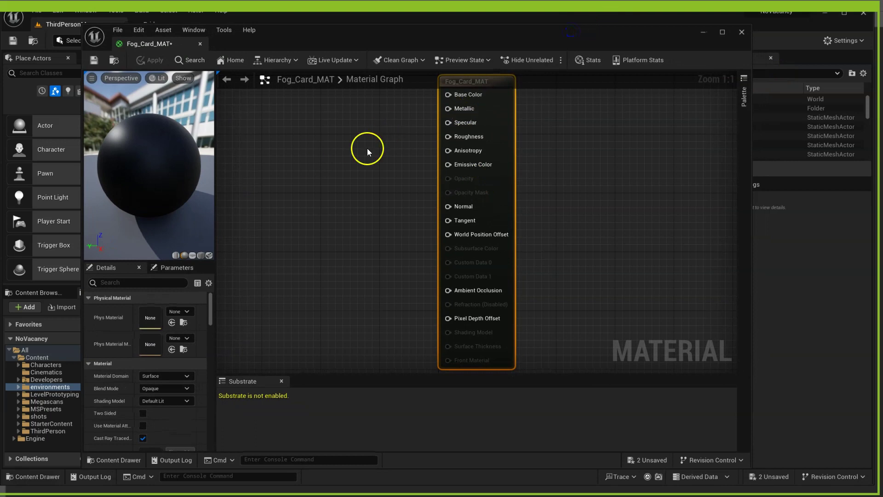
right_drag(368, 148, 370, 184)
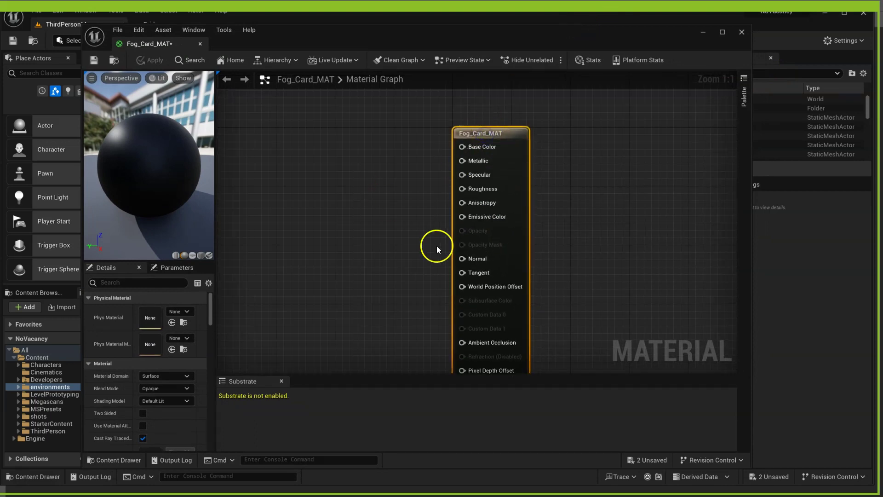
click(158, 389)
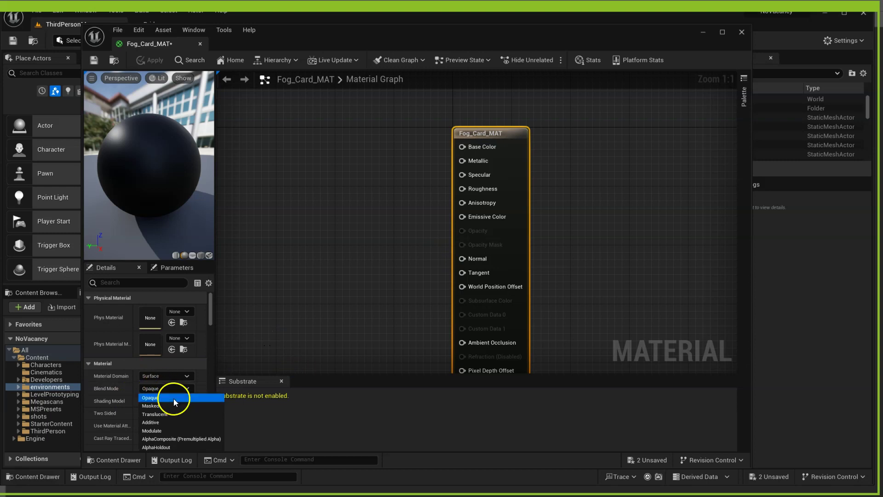
click(167, 414)
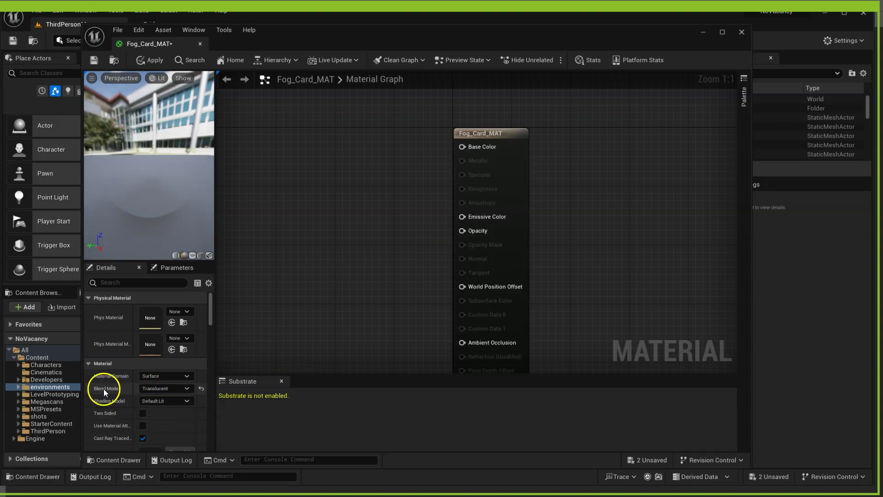
drag(441, 29, 493, 37)
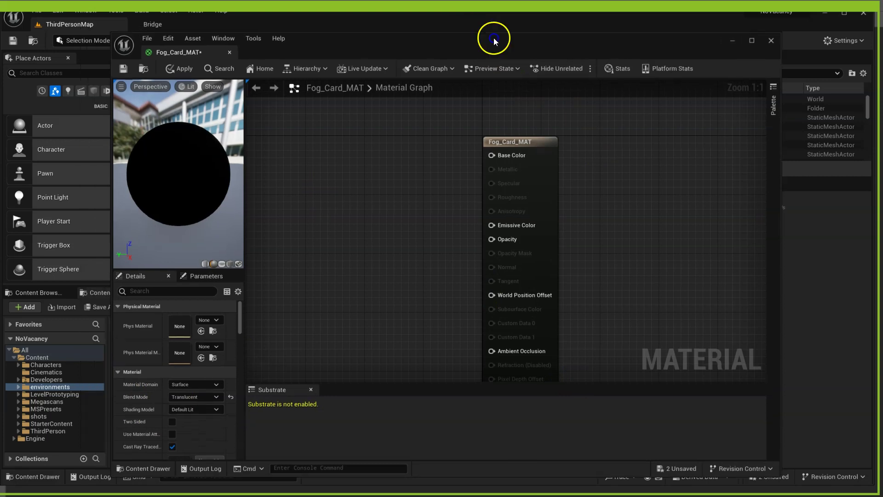
drag(134, 32, 198, 158)
drag(464, 171, 495, 86)
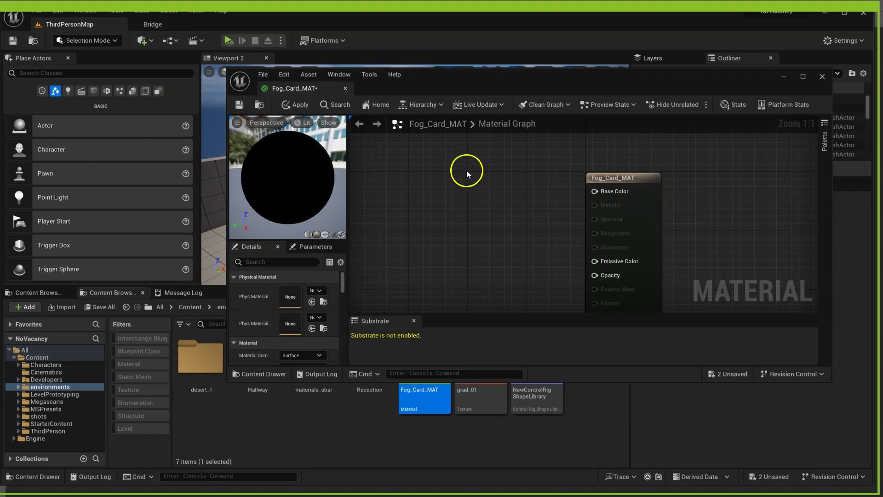
- Add a Constant3Vector and convert it to a parameter named Color
click(466, 170)
drag(512, 168, 452, 158)
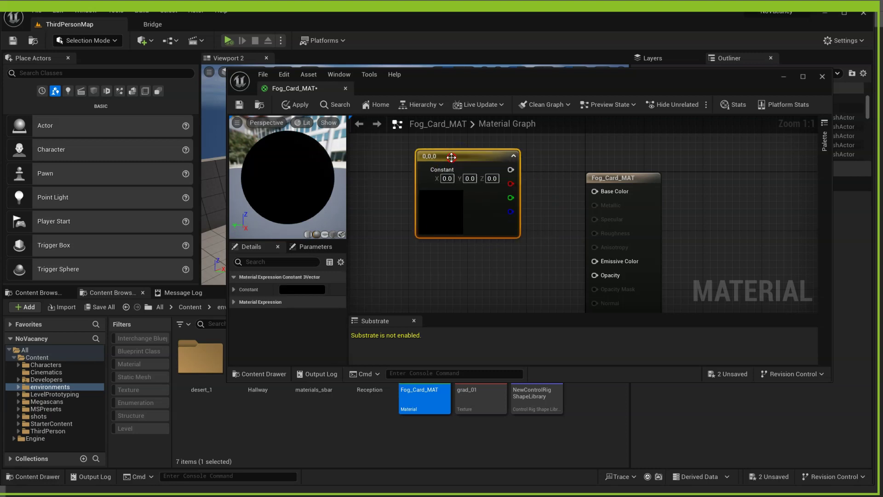
right_click(452, 157)
click(487, 179)
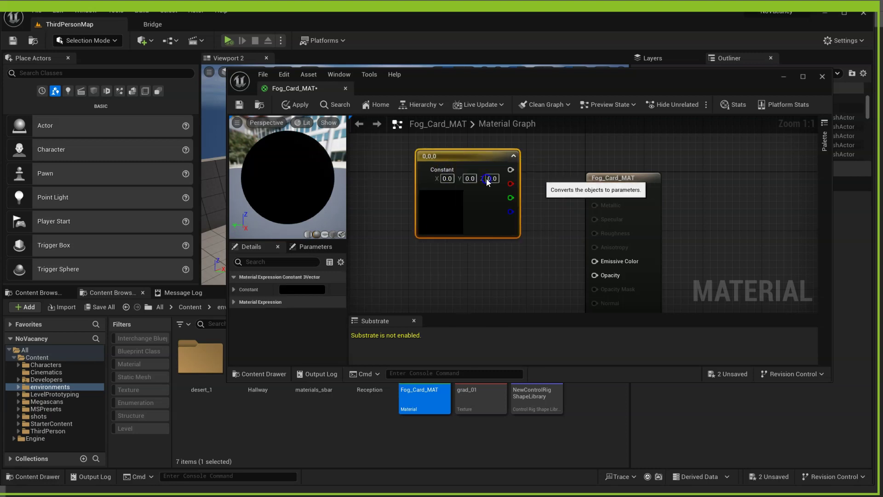
text(Co)
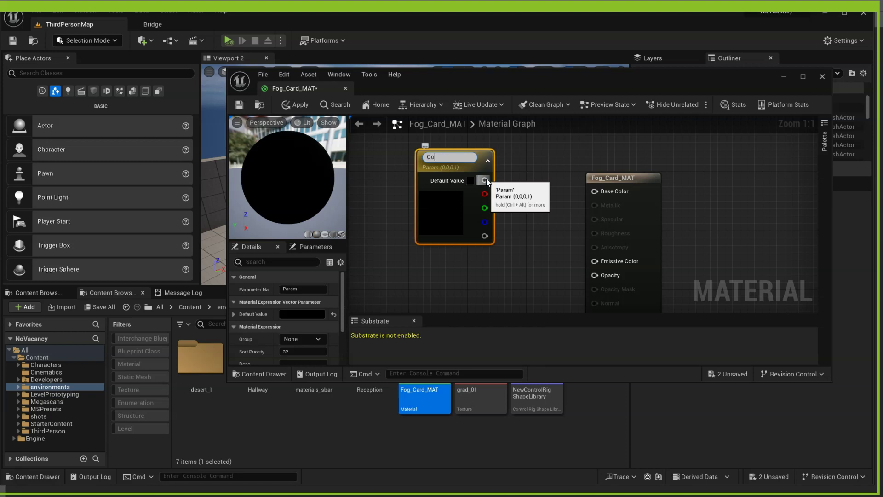
text(lor)
key(Return)
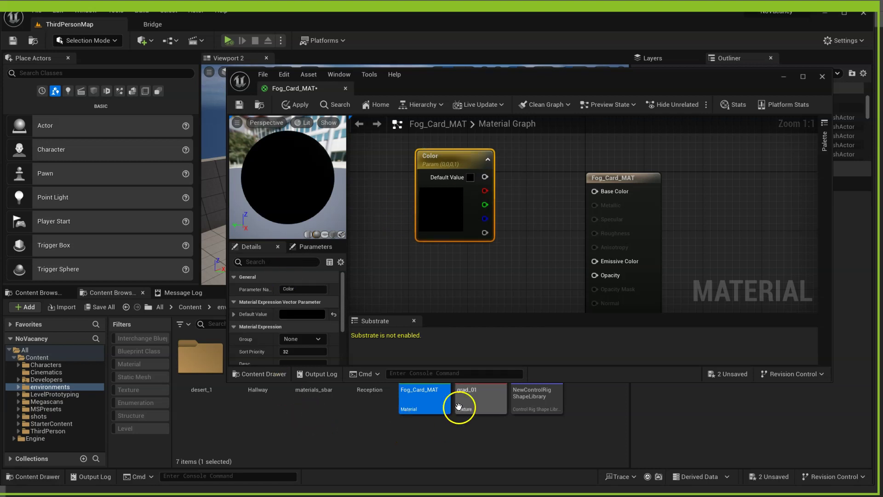
- Drag the grad_01 texture into the graph and wire its RGB to Opacity
drag(487, 419, 438, 292)
right_drag(454, 272, 572, 171)
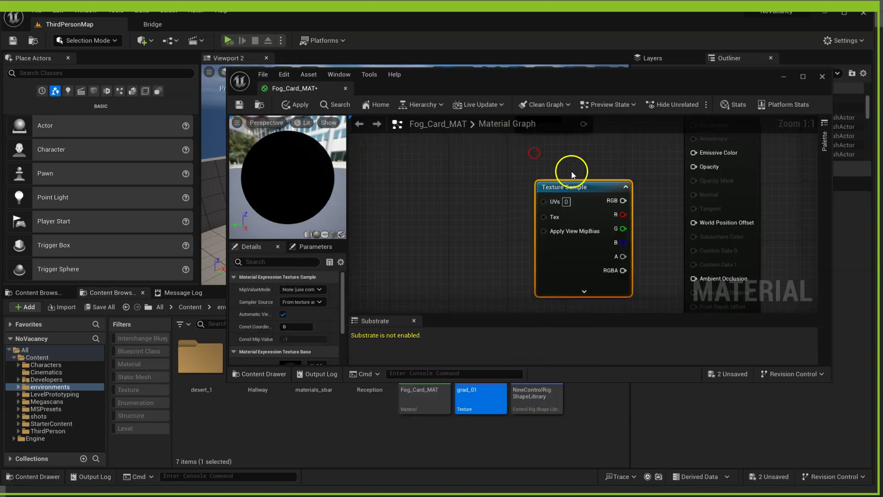
drag(571, 196, 394, 203)
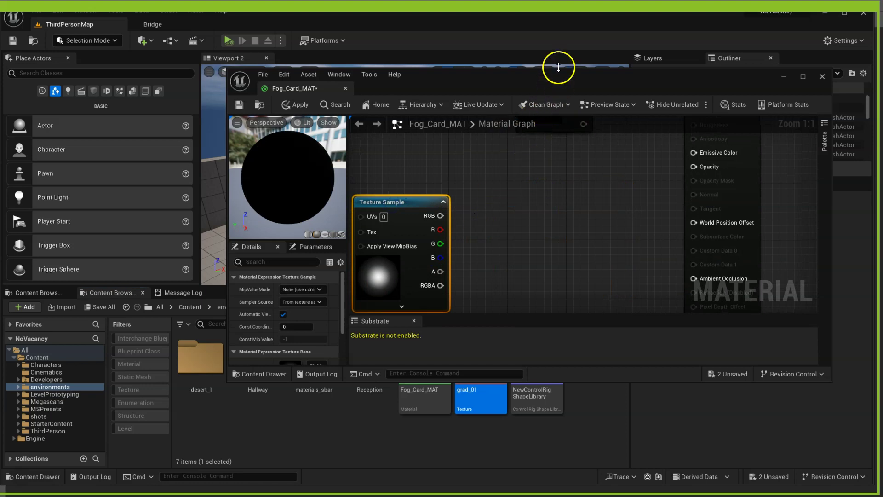
drag(560, 75, 590, 77)
right_drag(537, 240, 522, 269)
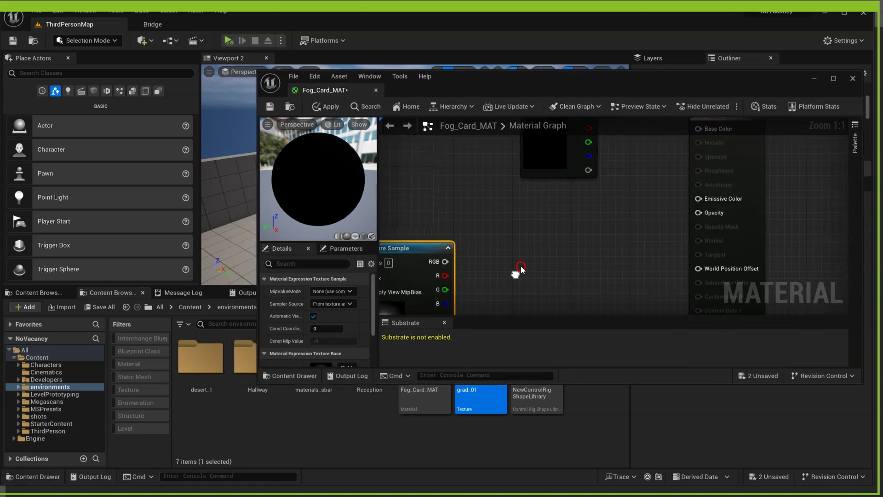
drag(444, 261, 698, 213)
- Set the Color parameter to red and wire it to Base Color
right_drag(441, 192, 472, 220)
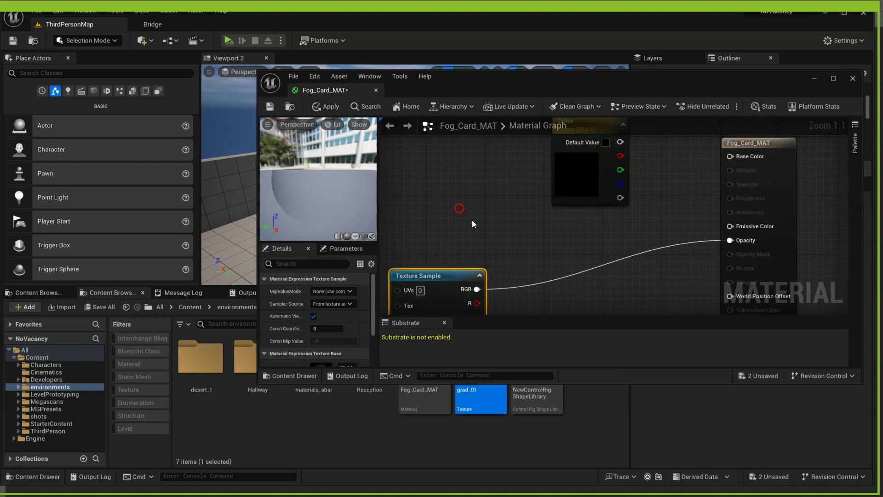
click(588, 185)
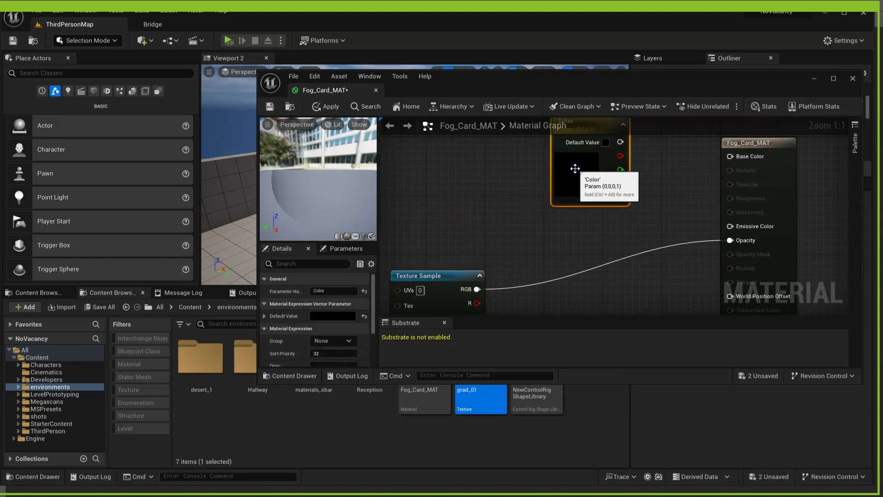
click(336, 317)
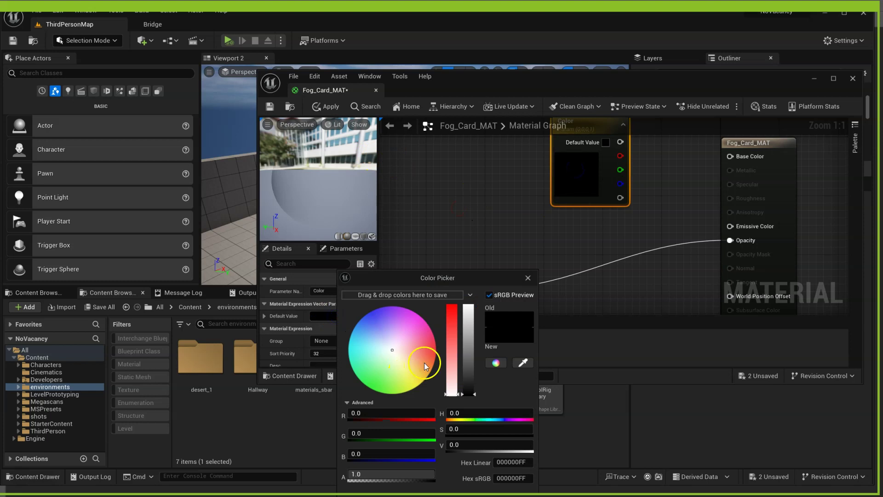
mouse_move(450, 345)
mouse_down()
mouse_move(466, 223)
mouse_move(470, 229)
mouse_up()
click(465, 446)
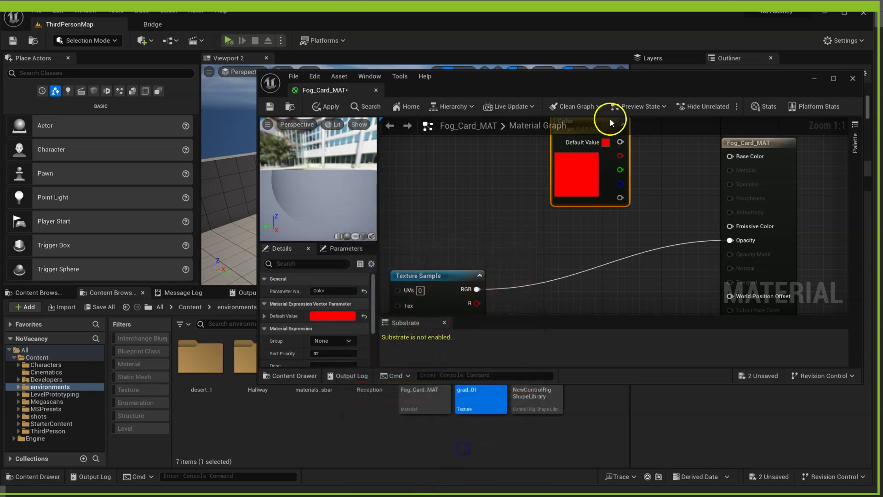
drag(620, 141, 731, 157)
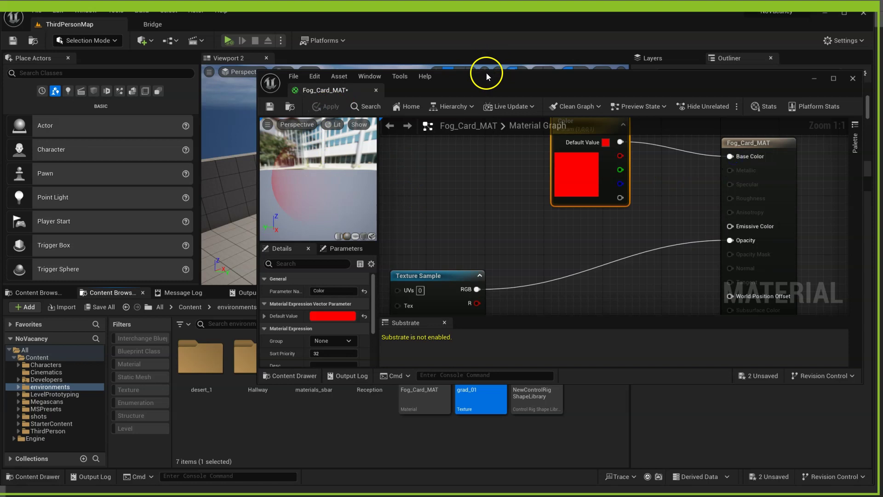
drag(487, 73, 882, 151)
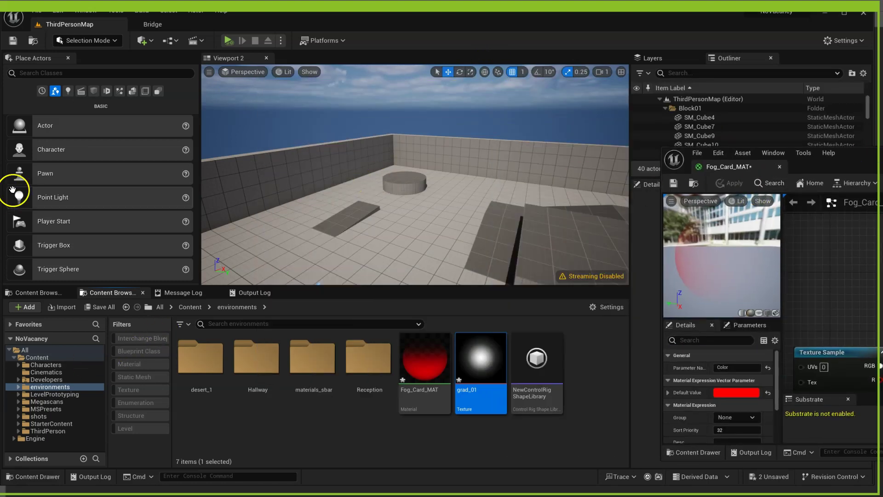
- Place a Shapes Plane in the level, stand it upright, and apply Fog_Card_MAT to it
click(93, 91)
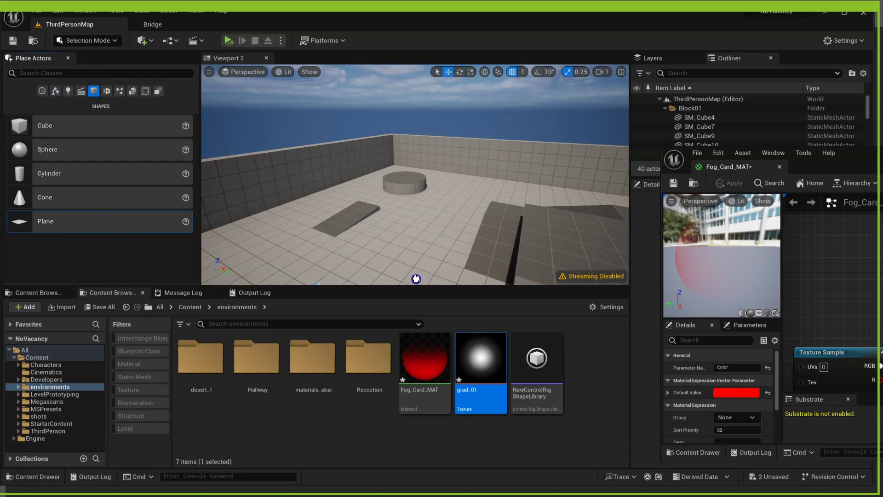
drag(415, 276, 396, 309)
key(r)
key(w)
key(e)
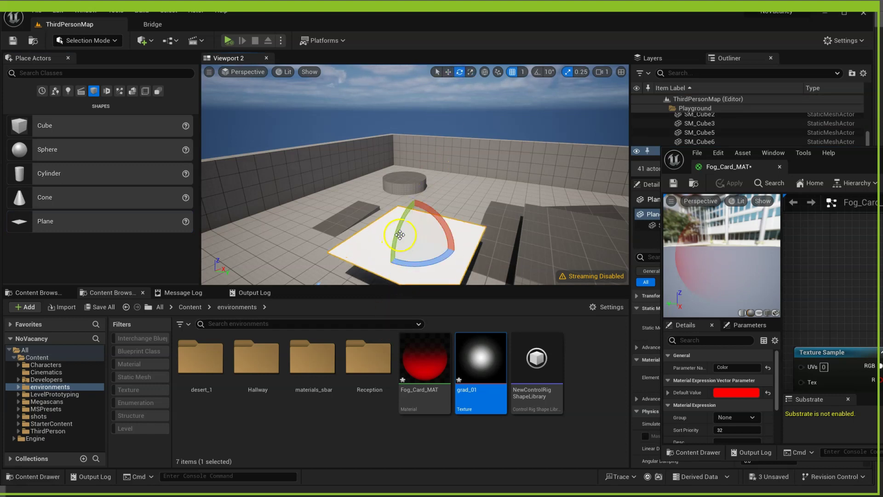
drag(400, 232, 405, 248)
drag(423, 365, 454, 210)
right_drag(454, 210, 556, 190)
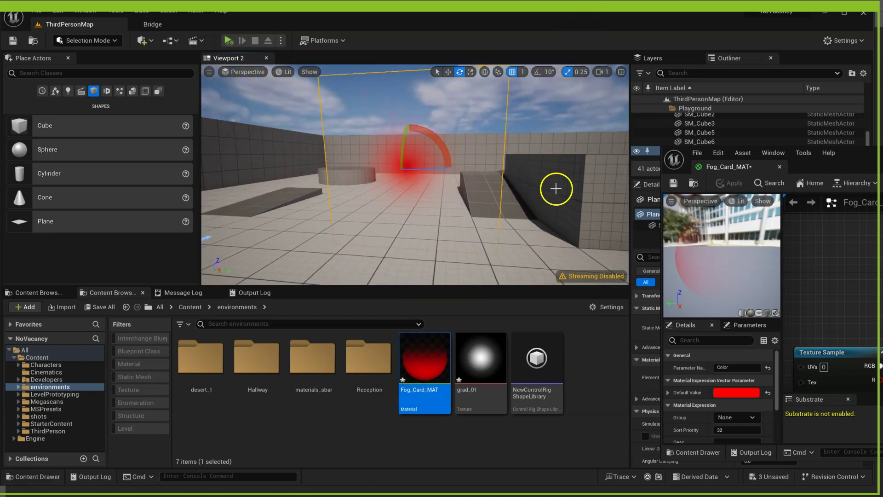
- Move the fog plane along the right wall, rotating it about 3.8°, and slide it onto the cube
key(w)
drag(421, 180, 547, 189)
right_drag(549, 189, 581, 250)
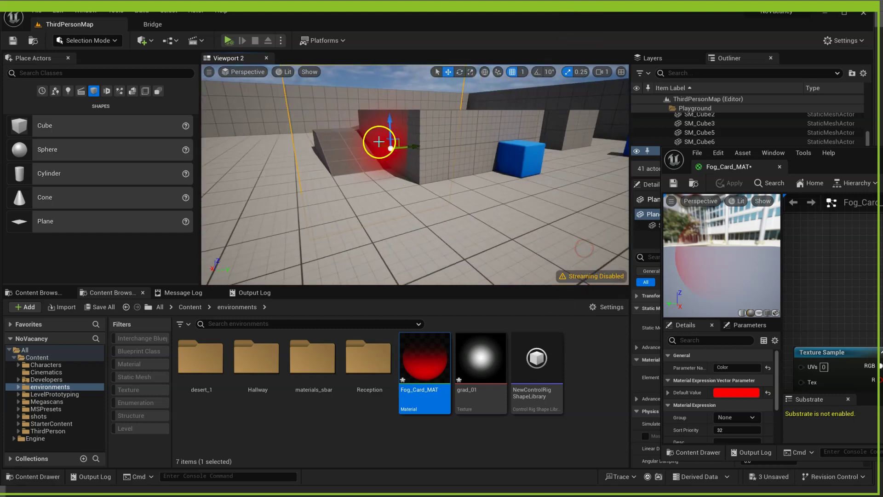
drag(377, 145, 389, 168)
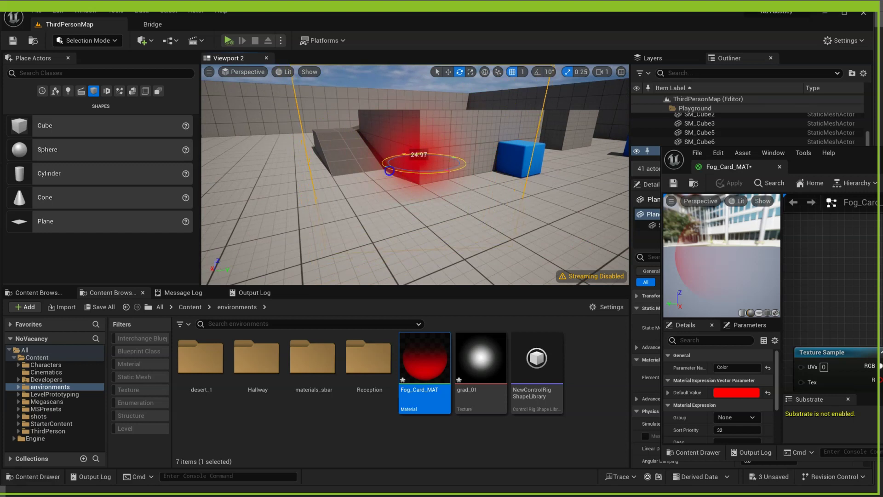
right_drag(389, 167, 415, 192)
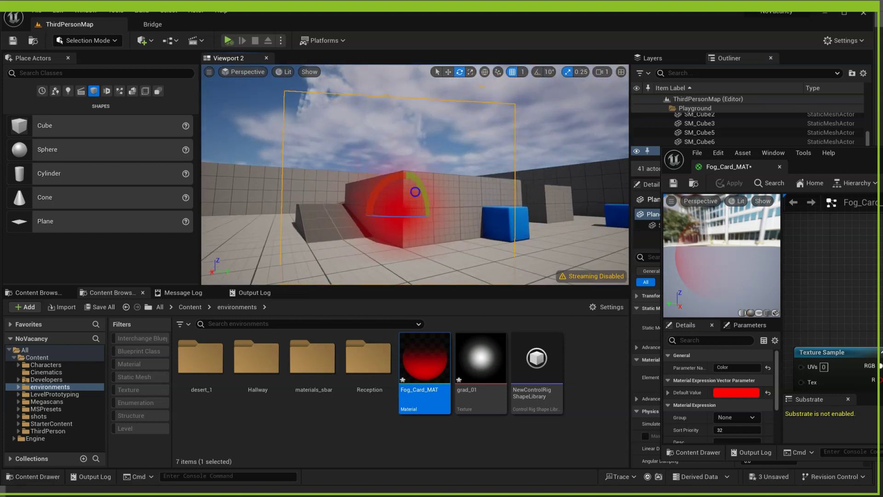
drag(418, 216, 408, 218)
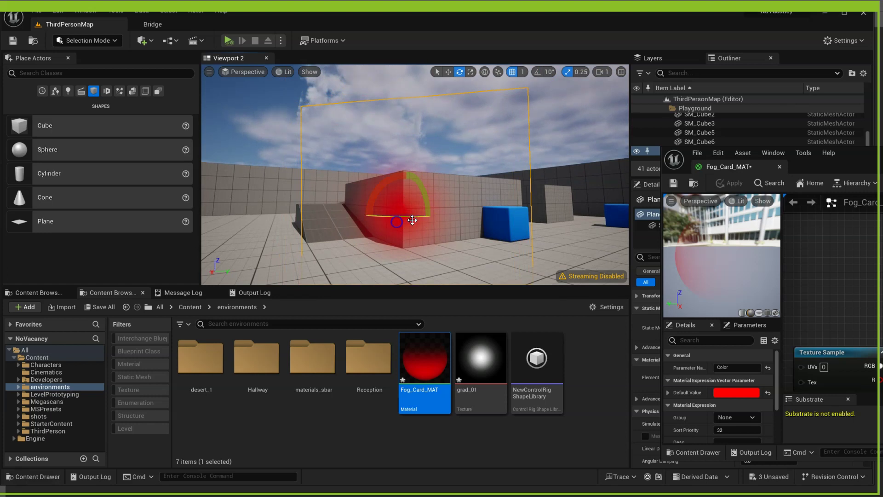
key(w)
right_drag(412, 220, 452, 262)
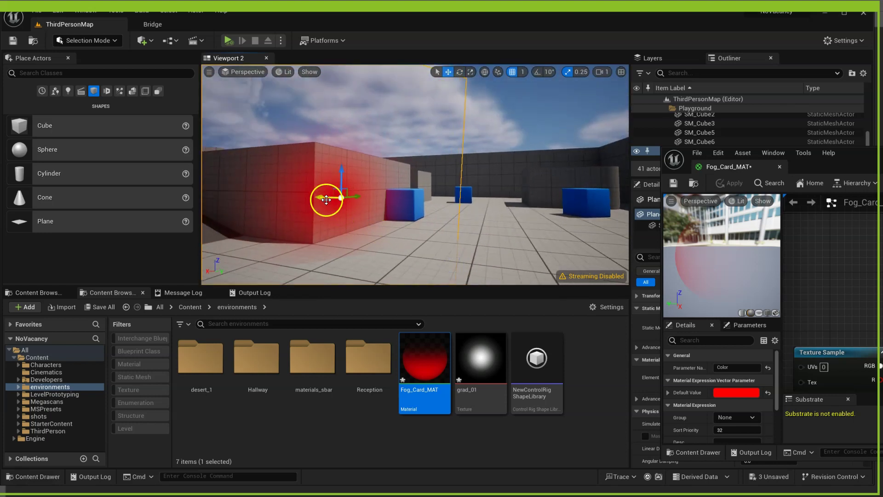
drag(326, 200, 415, 202)
- Focus and orbit the view around the fog card, then bring the Fog_Card_MAT editor to centre-left
key(e)
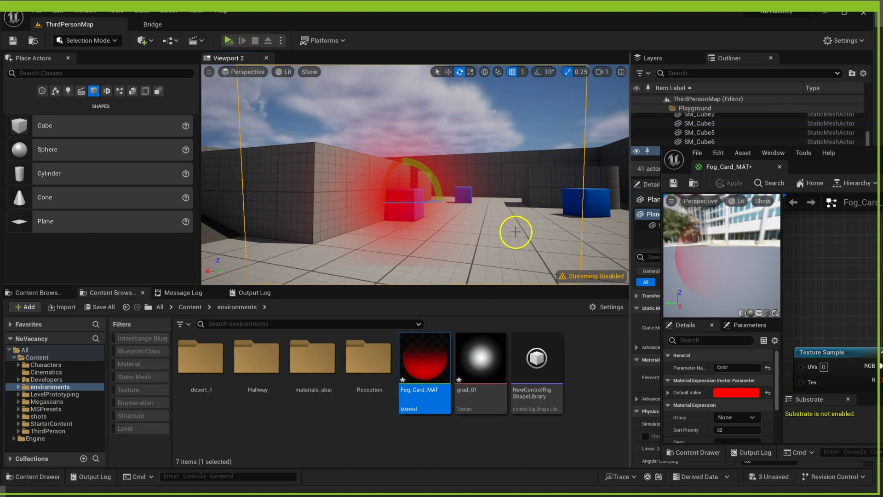
key(w)
key(f)
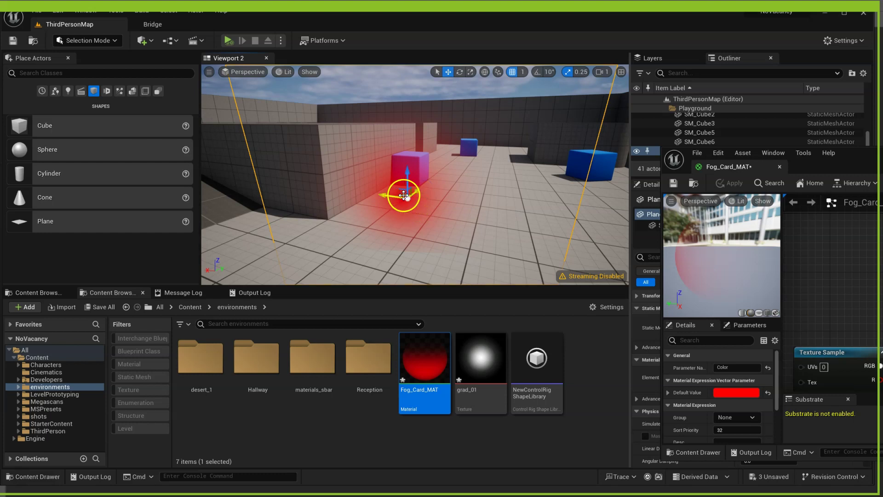
mouse_move(404, 195)
alt+mouse_down()
mouse_move(428, 182)
mouse_move(399, 206)
mouse_move(403, 212)
mouse_move(400, 198)
mouse_move(444, 172)
mouse_move(404, 218)
mouse_move(382, 224)
mouse_move(400, 207)
alt+mouse_up()
right_drag(416, 204, 419, 229)
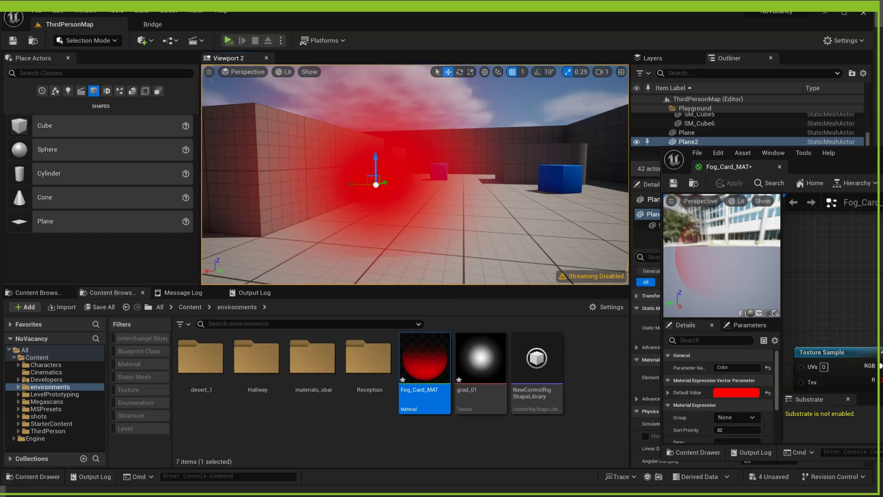
drag(730, 167, 130, 121)
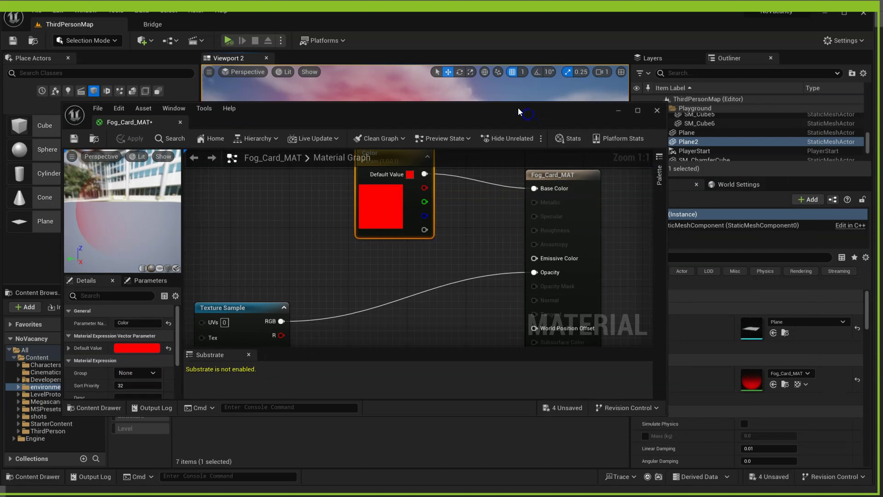
- Add a Constant3Vector node below the Texture Sample
right_drag(358, 276, 414, 194)
scroll(401, 229, down, 2)
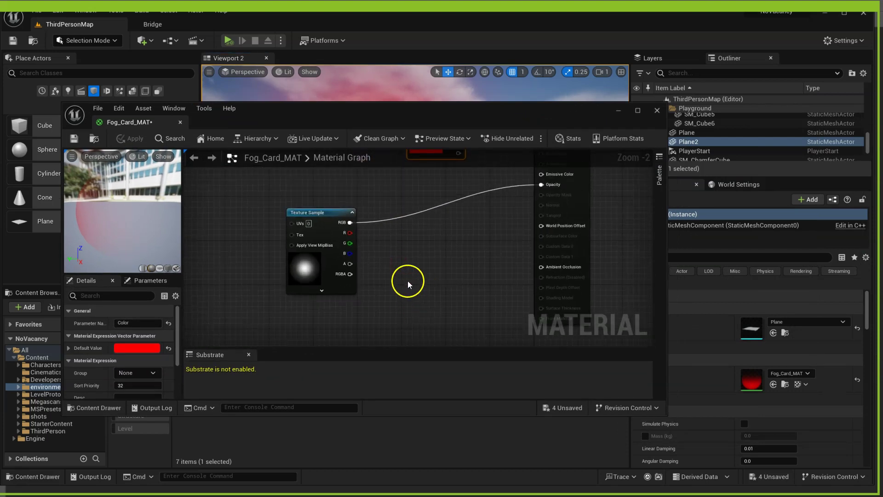
right_drag(408, 281, 468, 267)
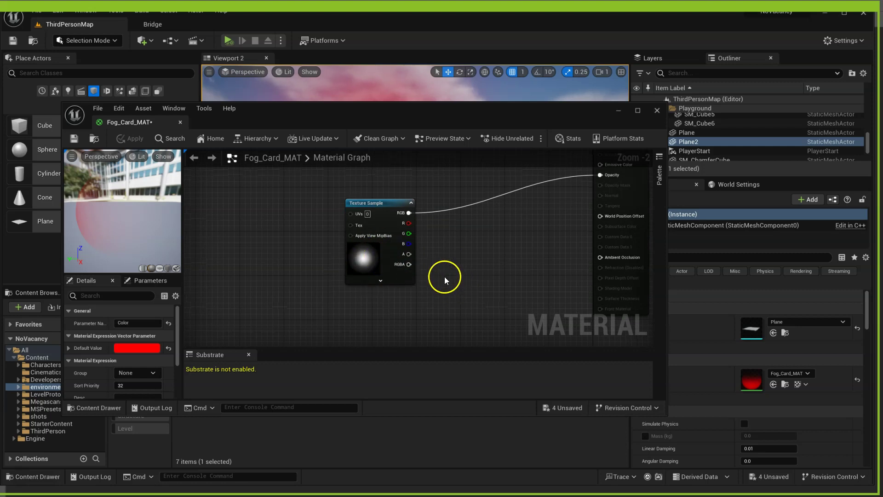
click(447, 248)
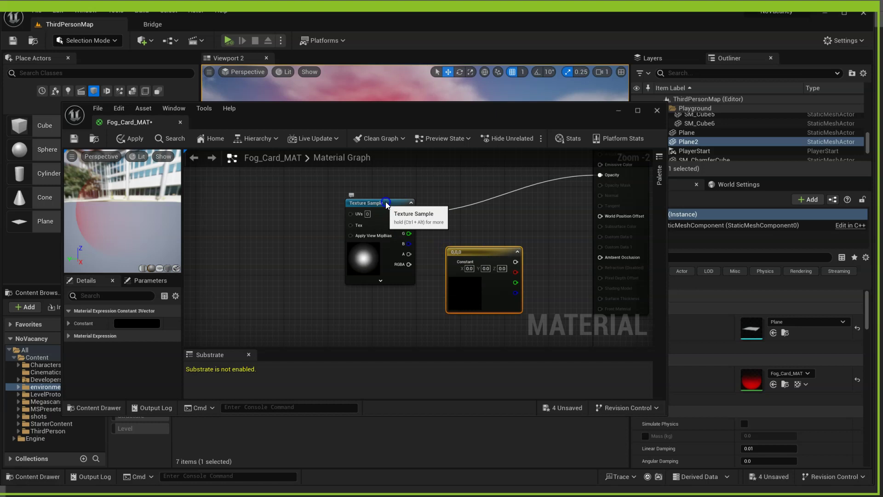
drag(386, 201, 380, 196)
drag(486, 250, 471, 286)
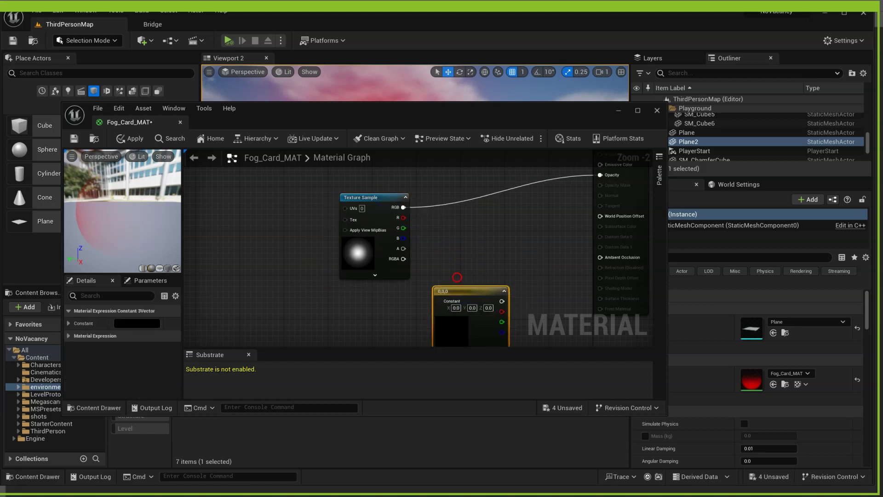
right_drag(470, 286, 479, 186)
- Convert the constant into a vector parameter named Transparency
right_click(479, 199)
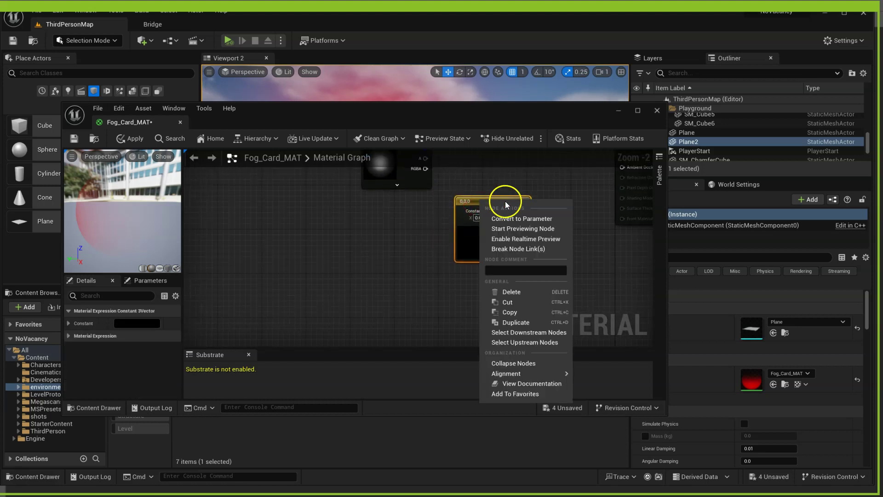
click(511, 218)
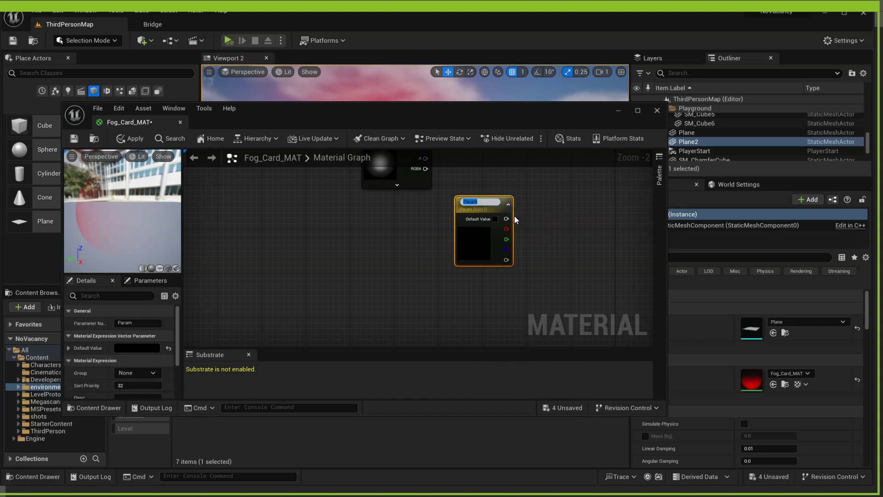
text(Tran)
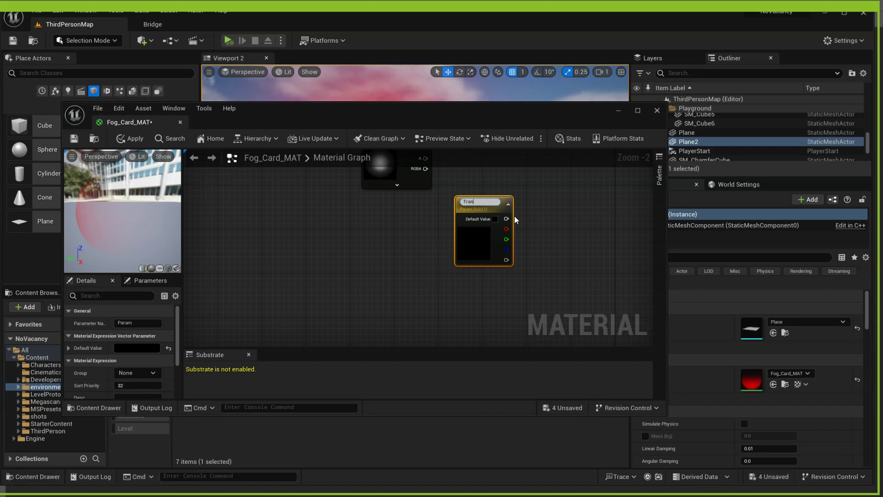
text(sparency)
key(Return)
right_drag(467, 190, 462, 235)
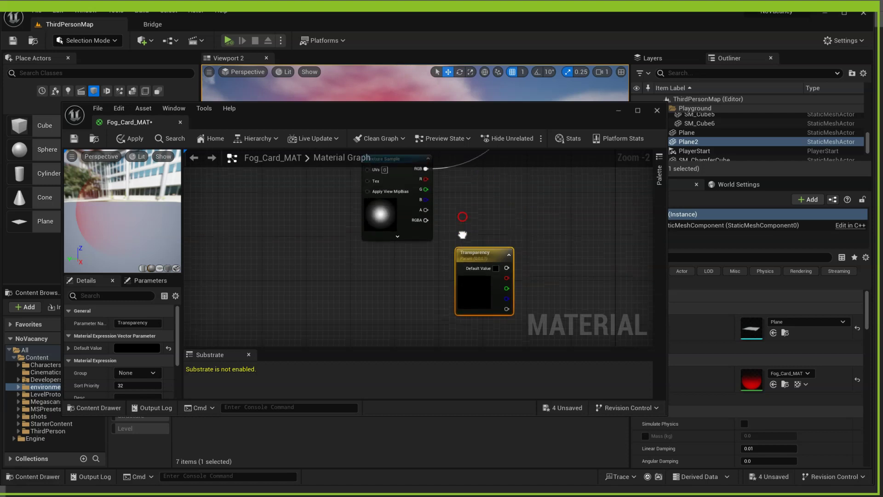
drag(491, 261, 430, 272)
double_click(431, 264)
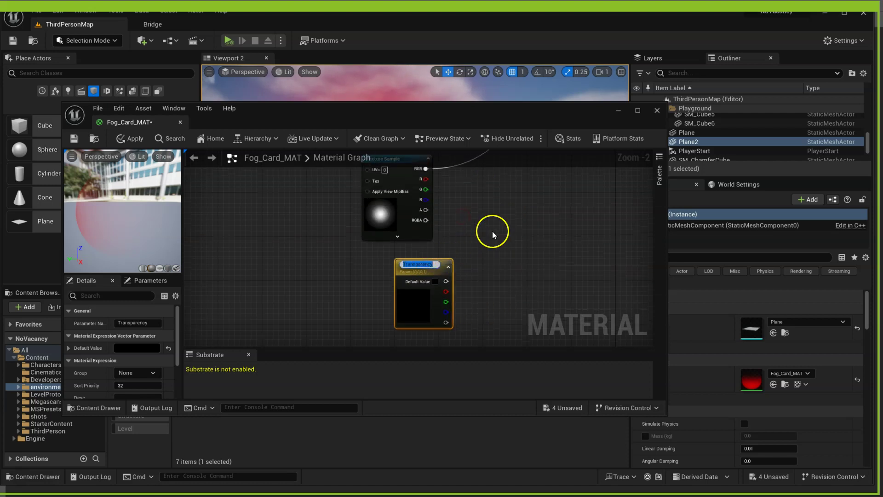
- Add a Multiply node and wire the texture's RGB into its A input
text(mmmmm)
click(491, 233)
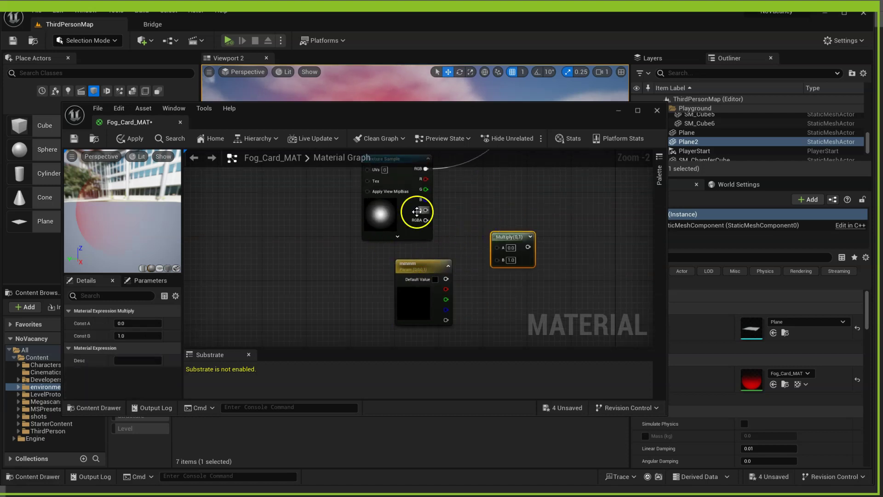
drag(427, 169, 497, 251)
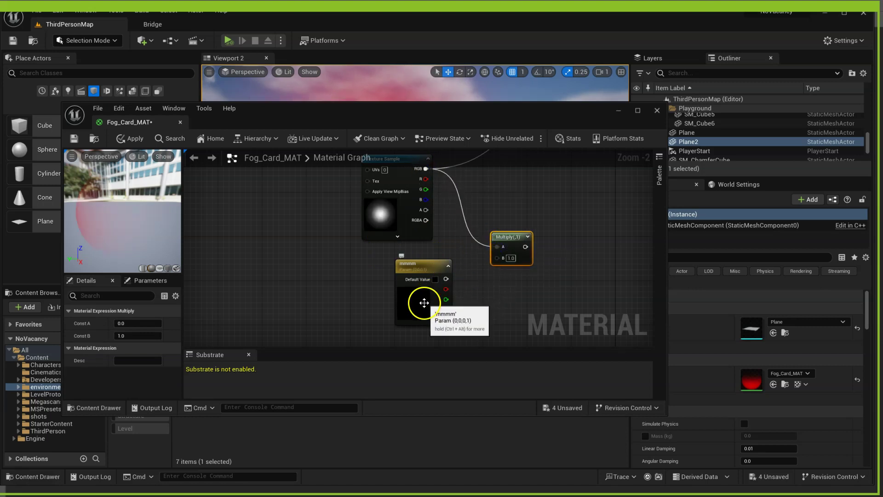
- Set the parameter's default to white, wire it into Multiply B, and Multiply into Opacity
click(420, 303)
click(134, 349)
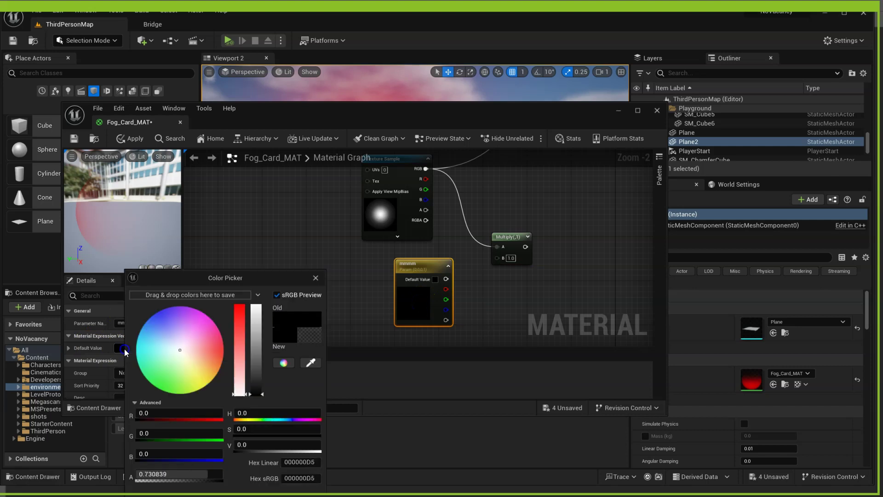
drag(258, 341, 255, 301)
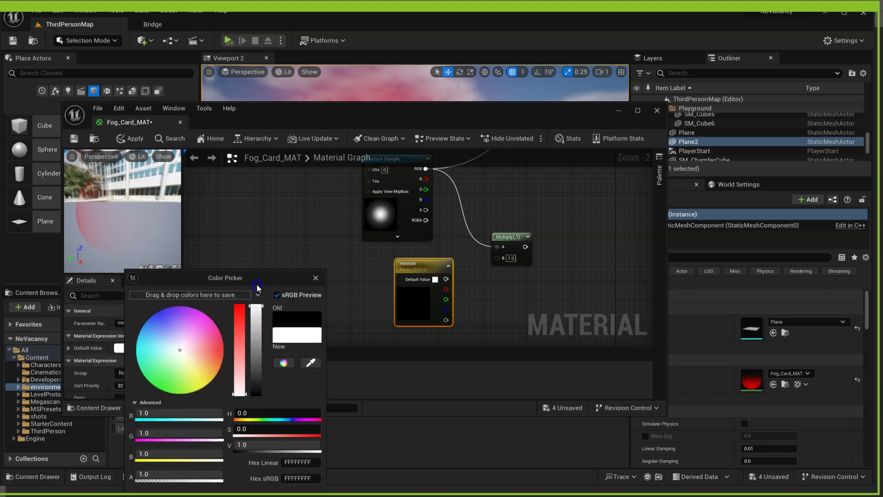
click(274, 432)
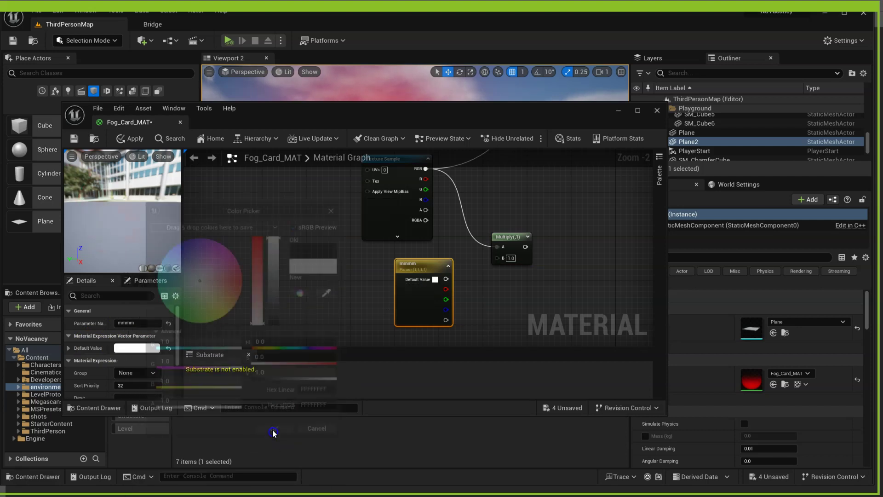
right_drag(481, 291, 441, 335)
drag(404, 319, 580, 177)
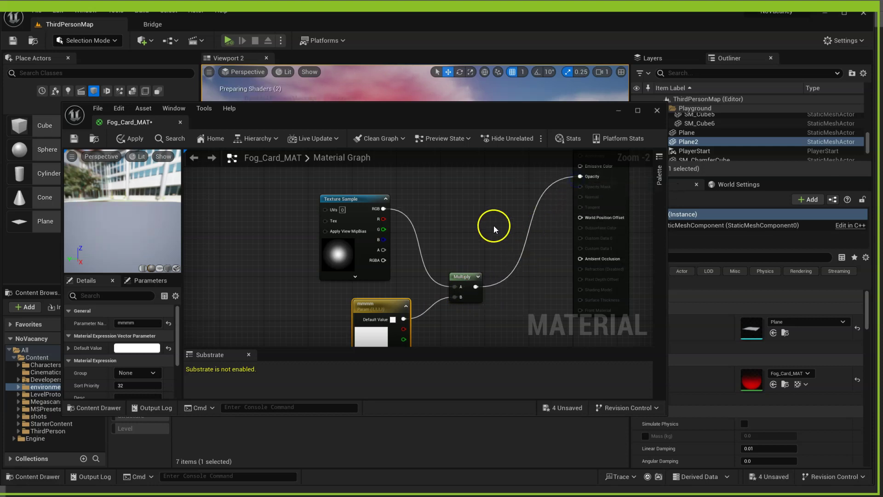
right_drag(493, 226, 524, 299)
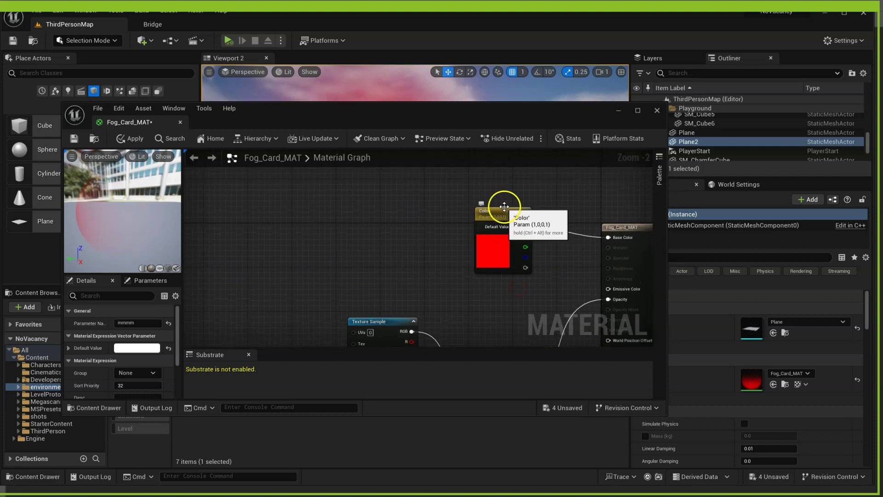
- Name the white parameter Transparency and save Fog_Card_MAT
drag(502, 210, 495, 207)
right_drag(518, 300, 472, 200)
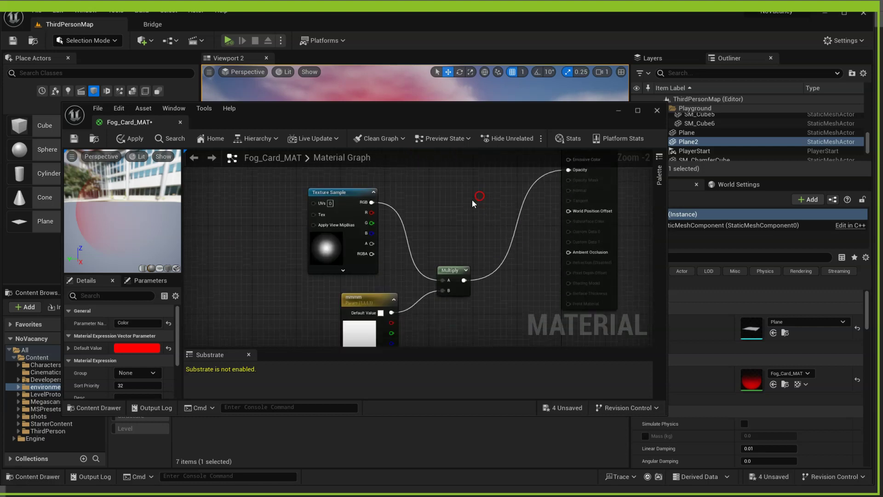
click(368, 297)
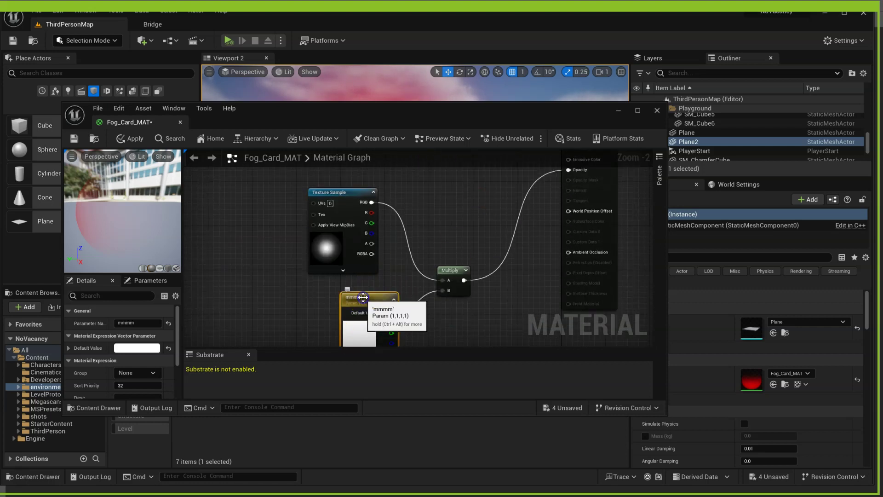
double_click(357, 304)
click(143, 322)
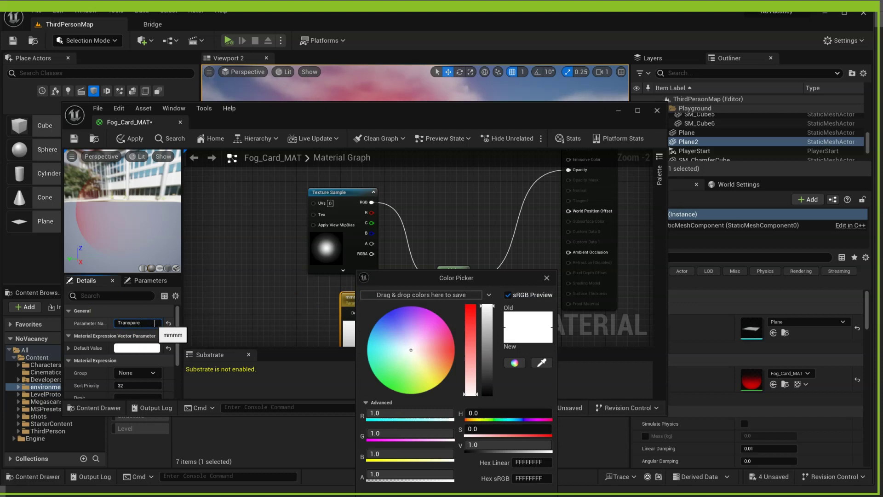
key(Return)
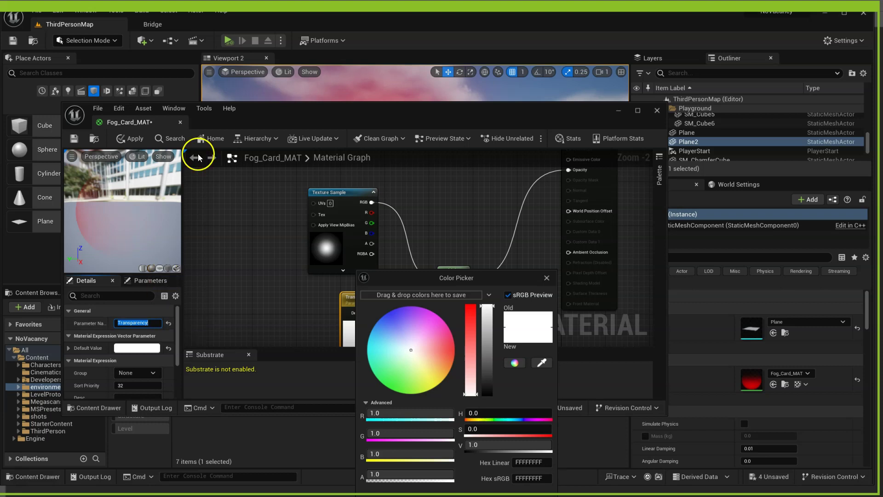
click(75, 140)
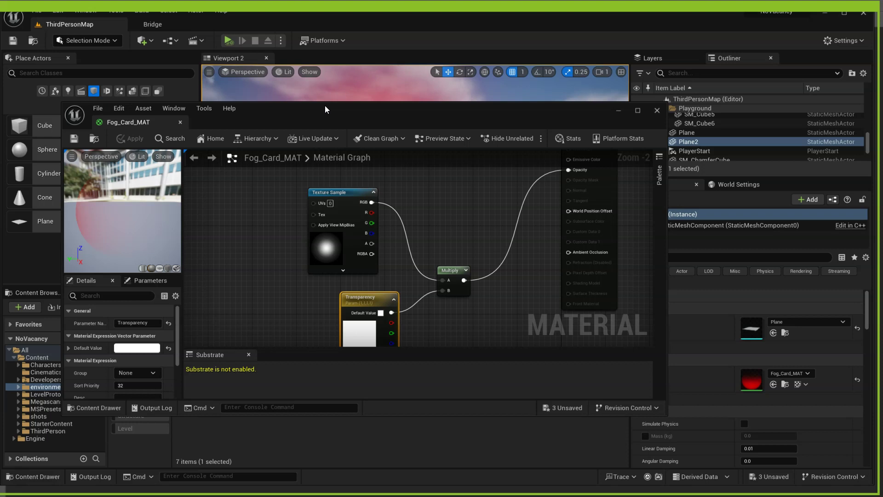
- Close the material editor, then create Fog_Card_MAT_Inst from Fog_Card_MAT and open it
click(658, 111)
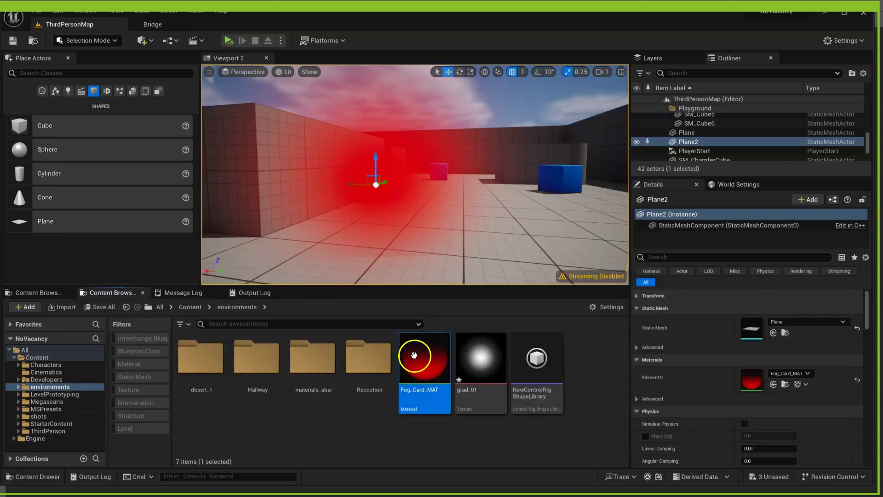
right_click(418, 358)
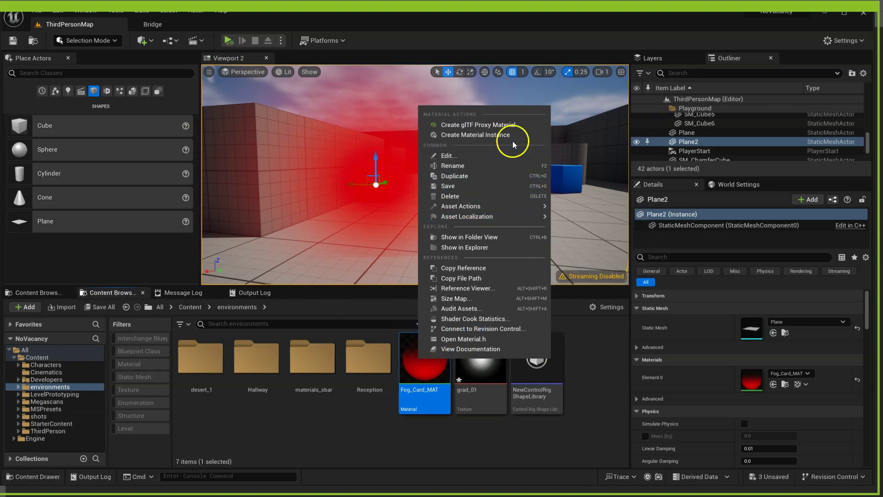
click(498, 137)
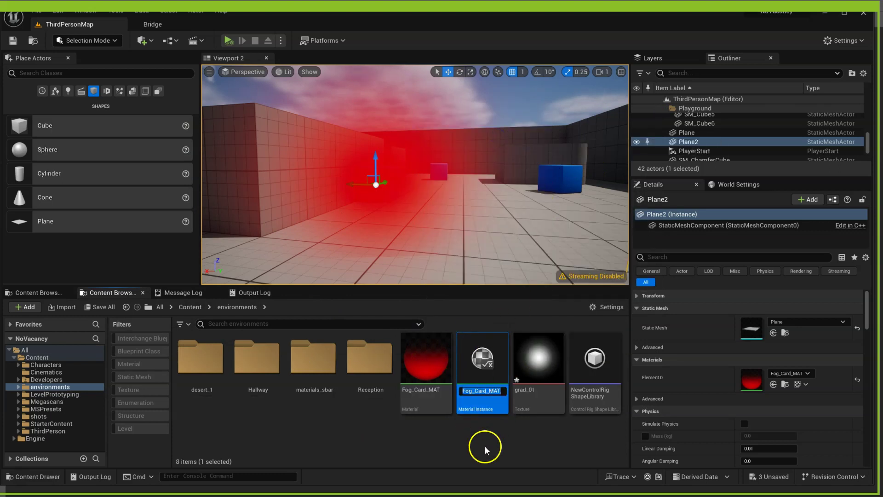
double_click(492, 364)
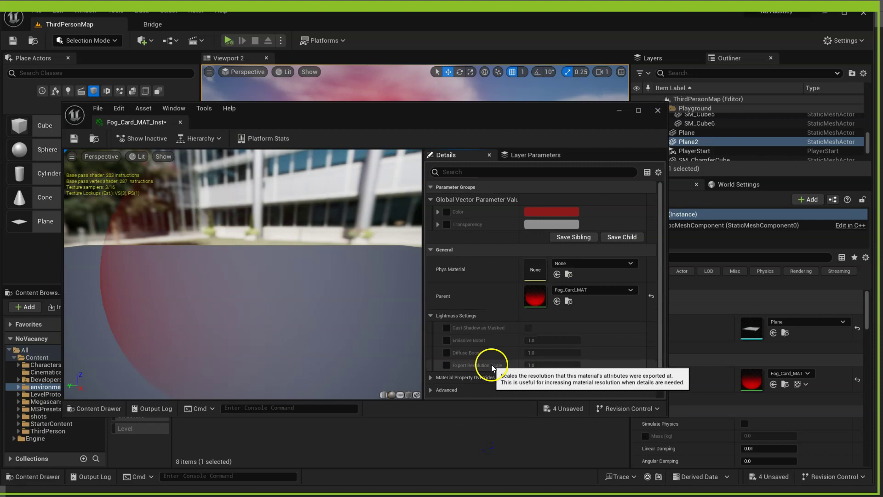
- Override Color with light blue, enable Transparency, and move the editor aside to reveal the level
click(447, 212)
click(556, 212)
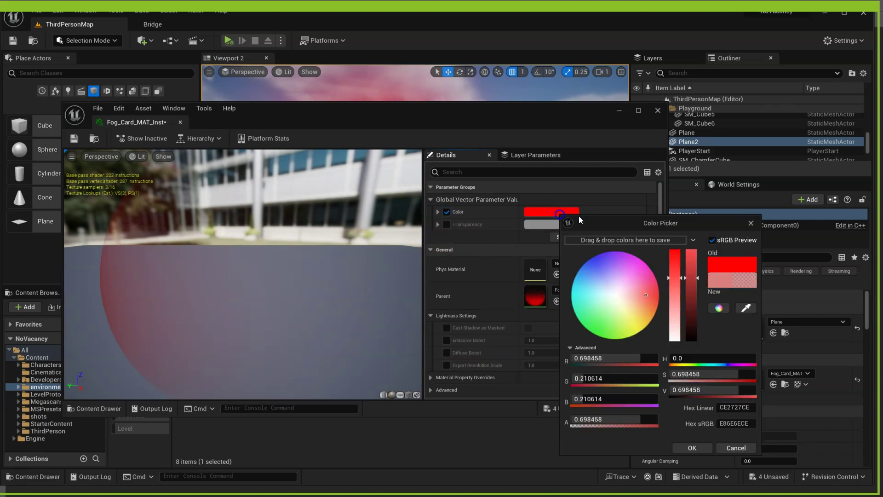
drag(619, 293, 585, 283)
click(676, 445)
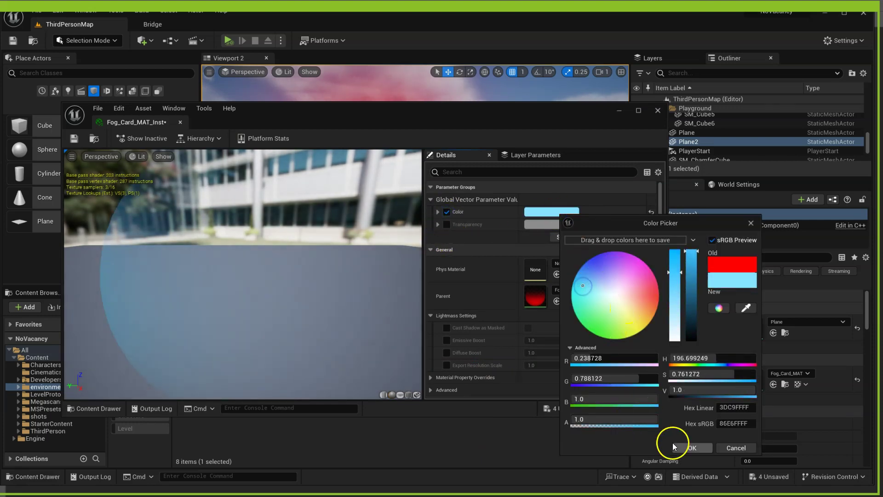
click(447, 225)
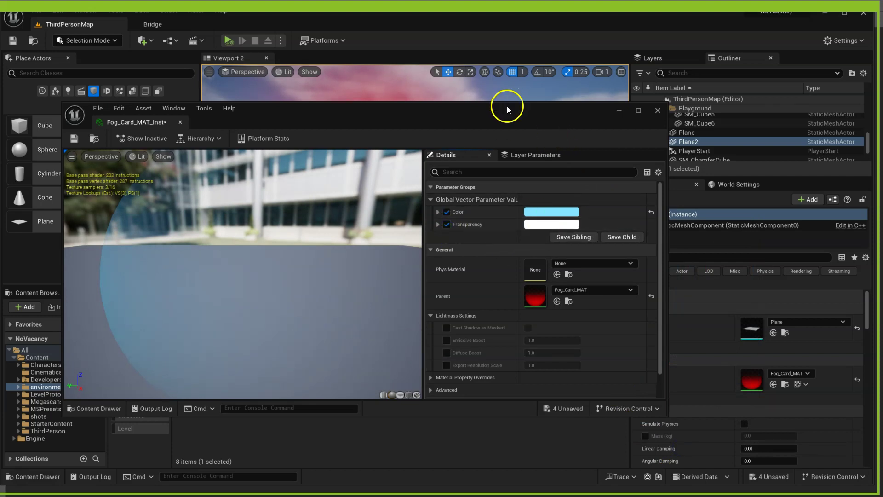
drag(507, 105, 882, 63)
right_drag(297, 239, 298, 239)
- Select Plane and Plane2 and drop Fog_Card_MAT_Inst in the scene, undoing an accidental floor material change
click(292, 271)
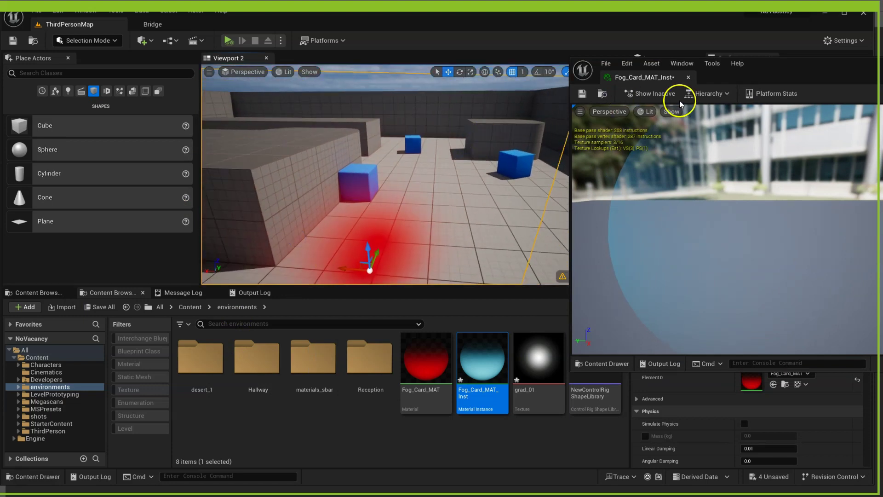
drag(803, 55, 882, 227)
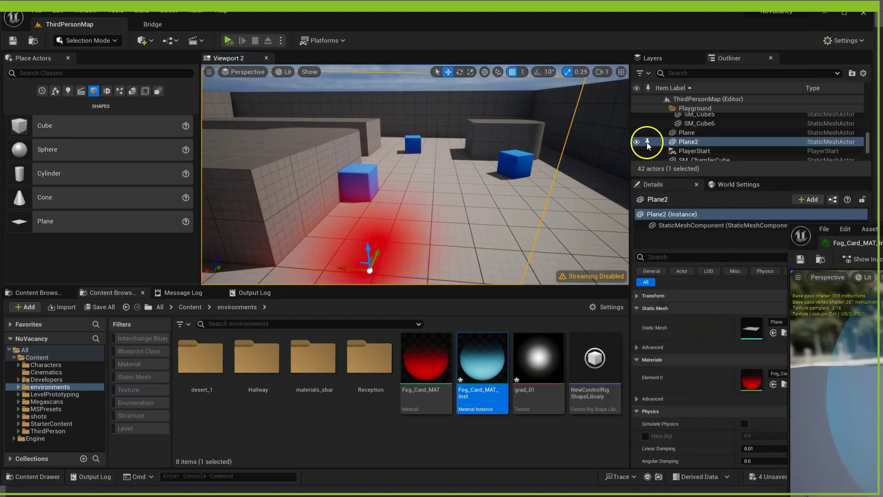
ctrl+click(688, 133)
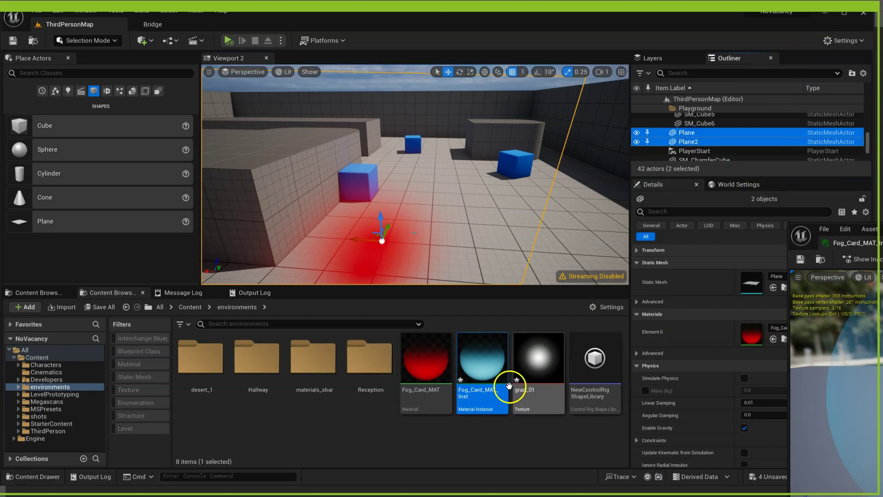
drag(508, 383, 399, 275)
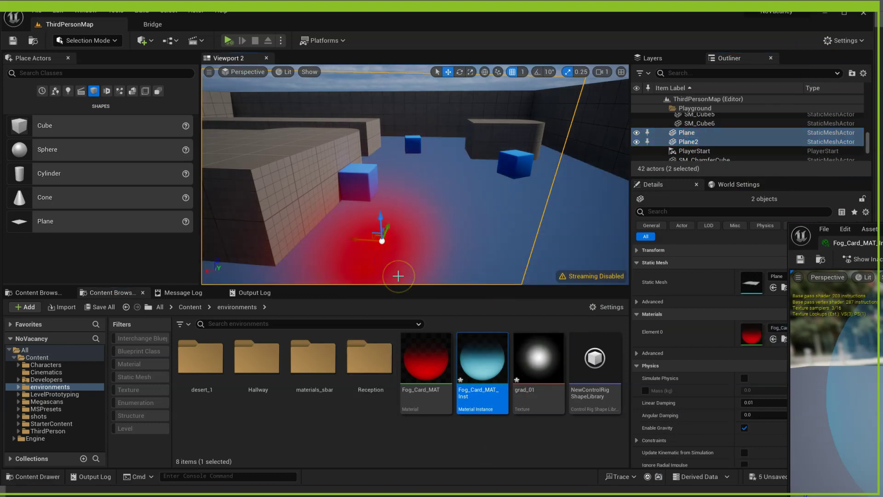
key(ctrl+z)
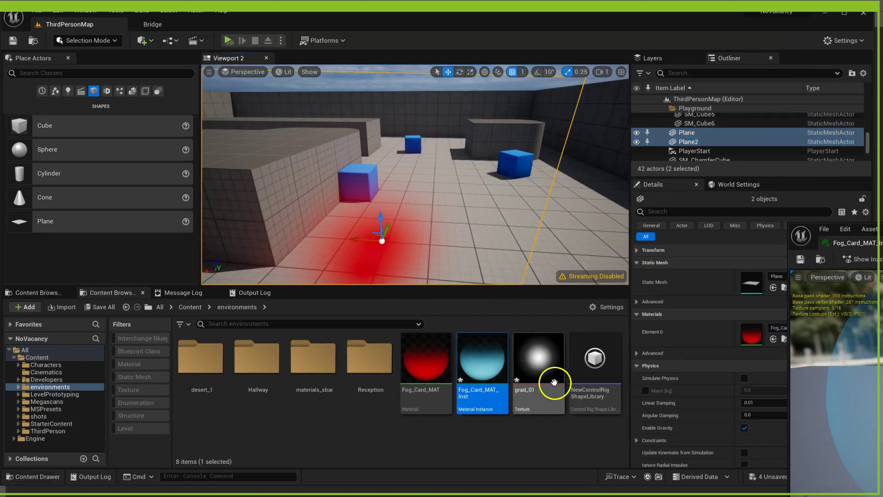
right_drag(428, 194, 421, 276)
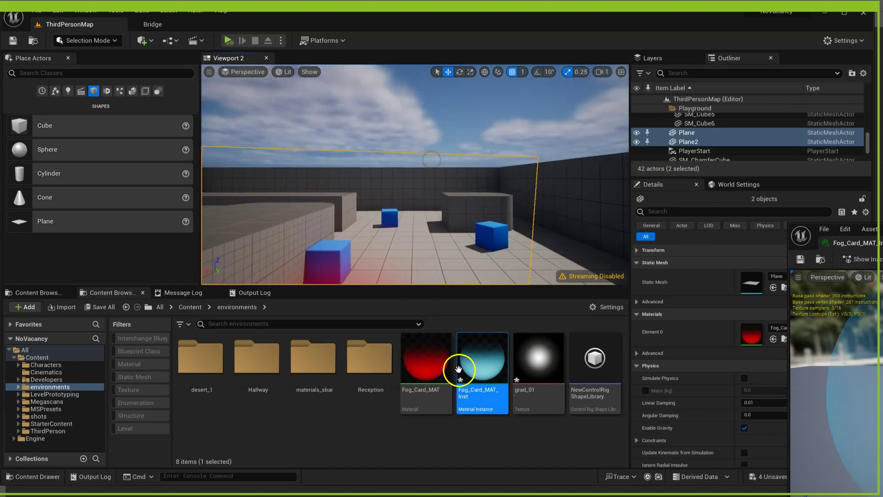
drag(460, 365, 654, 138)
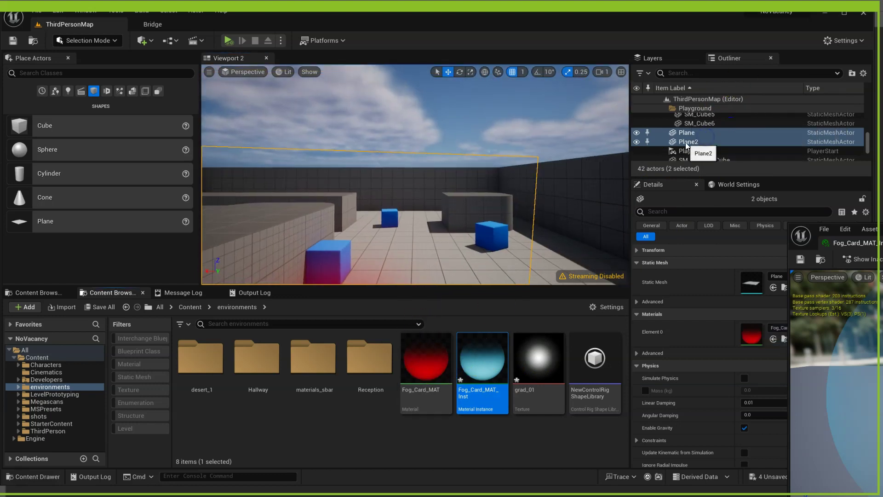
- Assign Fog_Card_MAT_Inst to the material slots of Plane and then Plane2
click(709, 133)
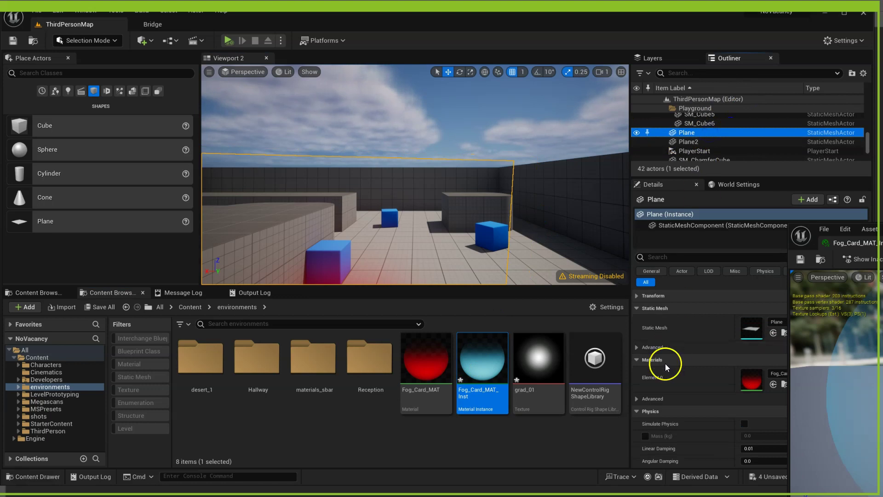
drag(472, 361, 748, 380)
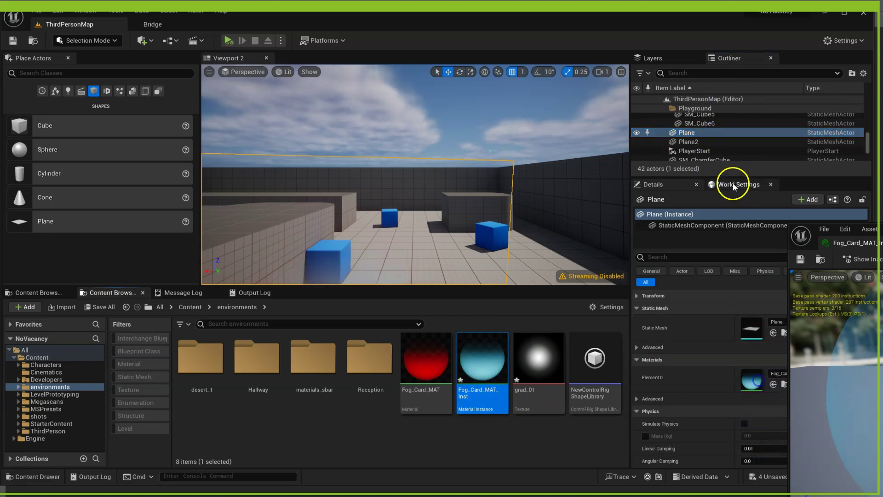
click(720, 141)
drag(481, 359, 751, 380)
drag(413, 232, 348, 265)
- Scale, rotate and move Plane2 into place with the R, E and W gizmos
key(r)
key(w)
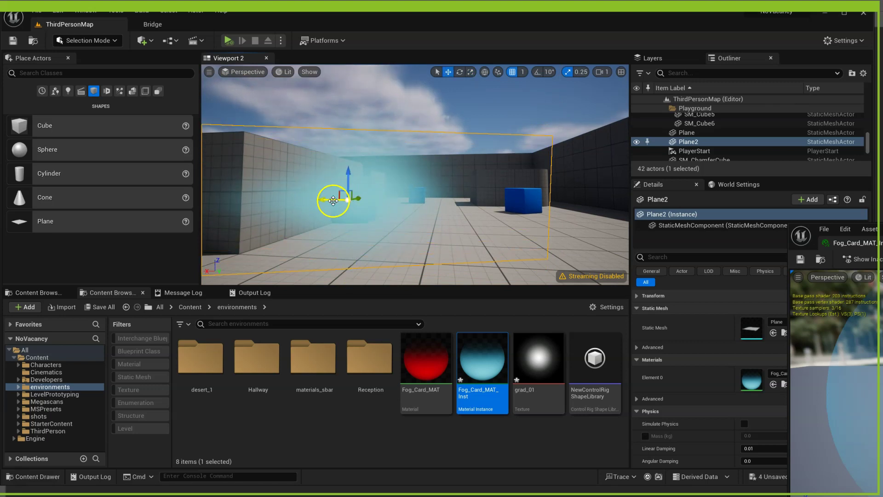
drag(340, 206, 437, 207)
key(e)
key(w)
right_drag(437, 207, 458, 187)
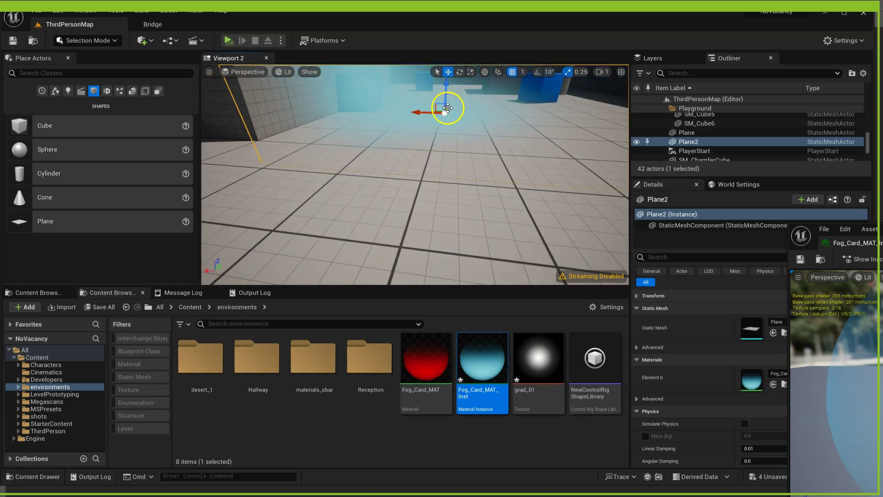
right_drag(449, 103, 504, 106)
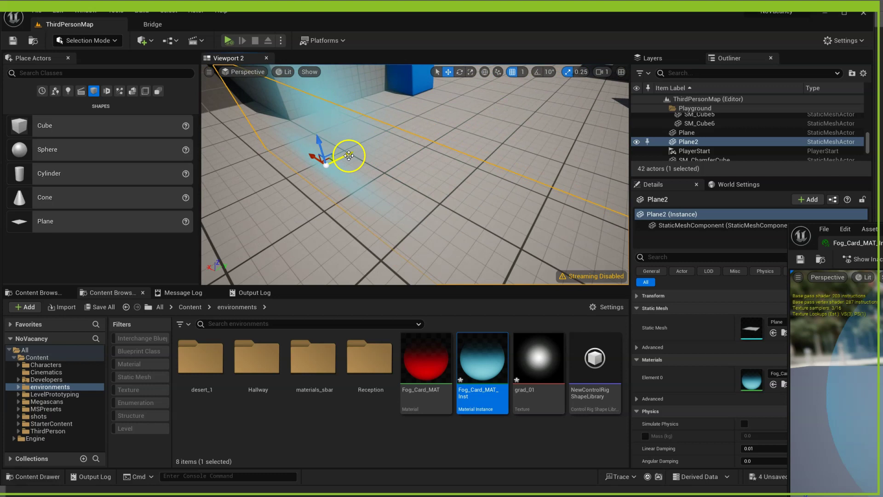
- Duplicate Plane2 toward the back of the floor and lower the Plane3 copy near the floor
alt+drag(349, 153, 499, 87)
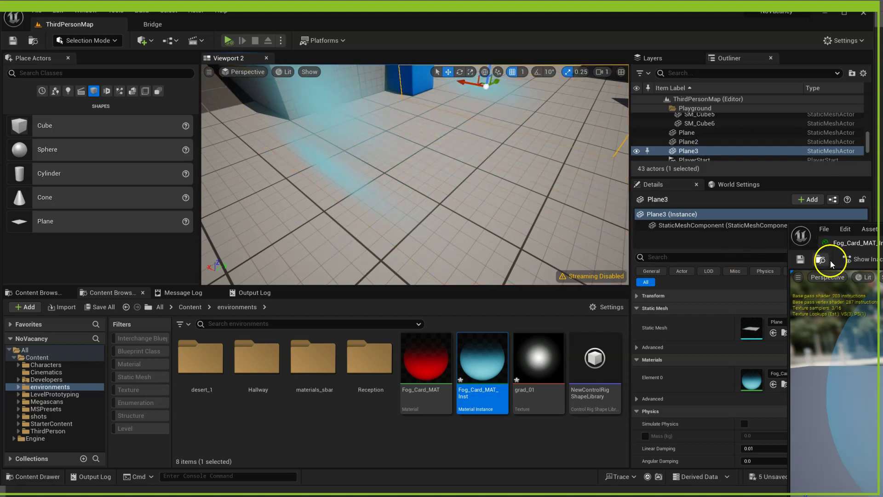
scroll(743, 124, up, 5)
scroll(748, 113, up, 4)
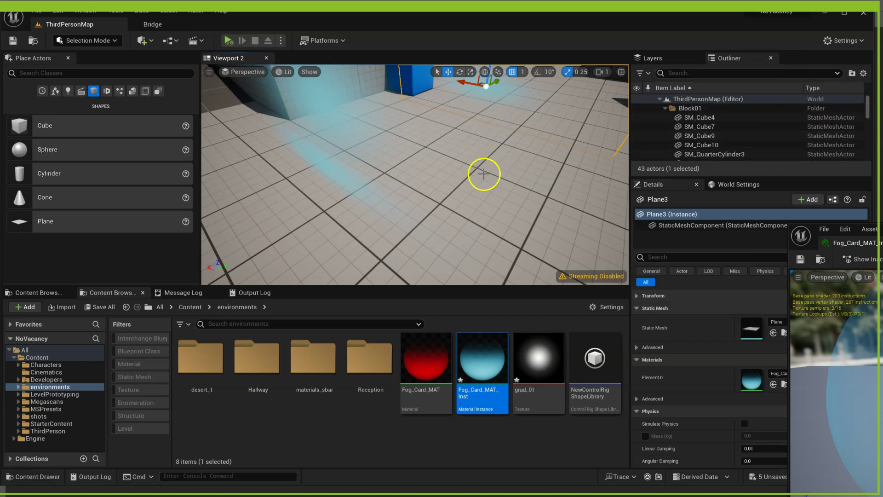
mouse_move(485, 174)
right_down()
mouse_move(515, 177)
mouse_move(498, 172)
mouse_move(492, 185)
mouse_move(492, 177)
right_up()
drag(433, 140, 459, 172)
key(r)
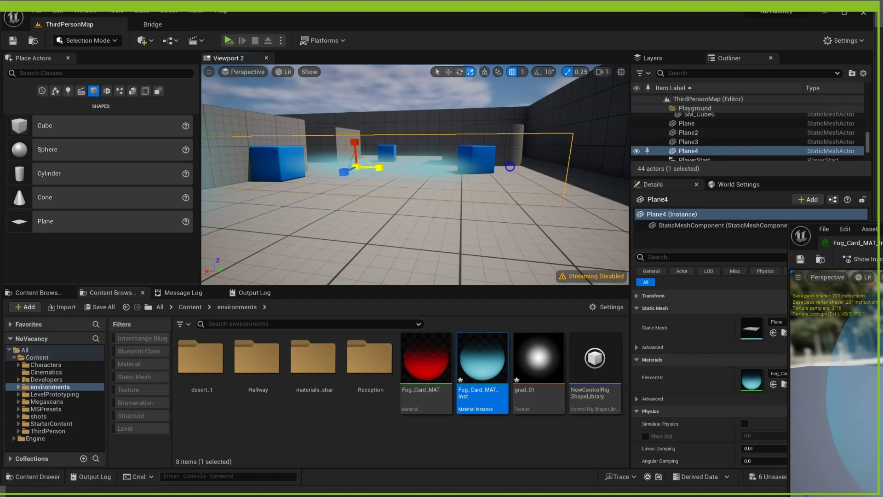
drag(430, 236, 363, 227)
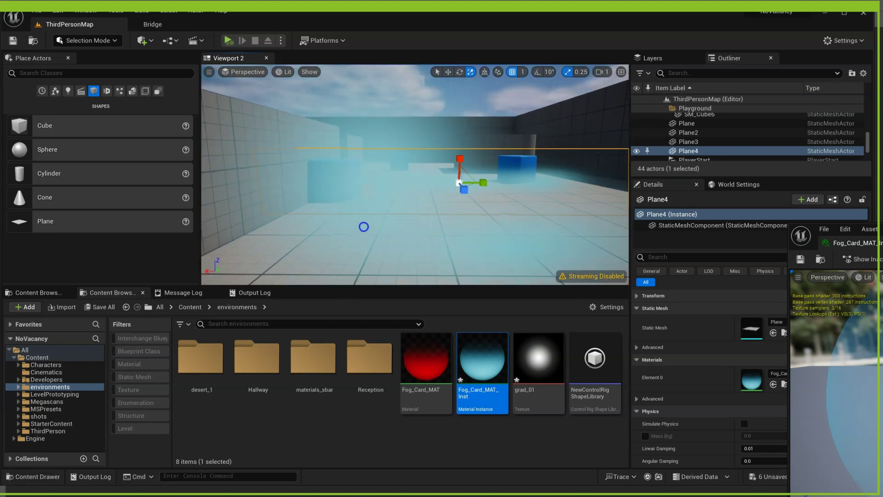
- Stretch the Plane fog card larger and lower it across the hallway floor
click(689, 123)
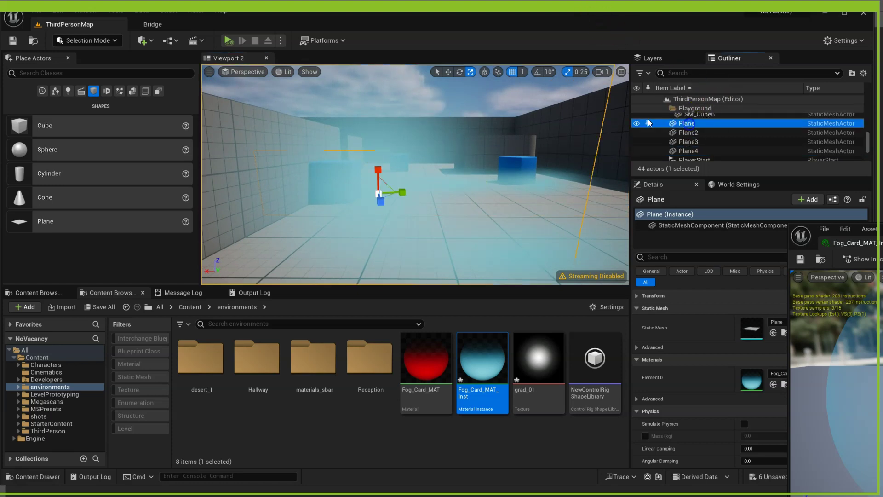
click(390, 181)
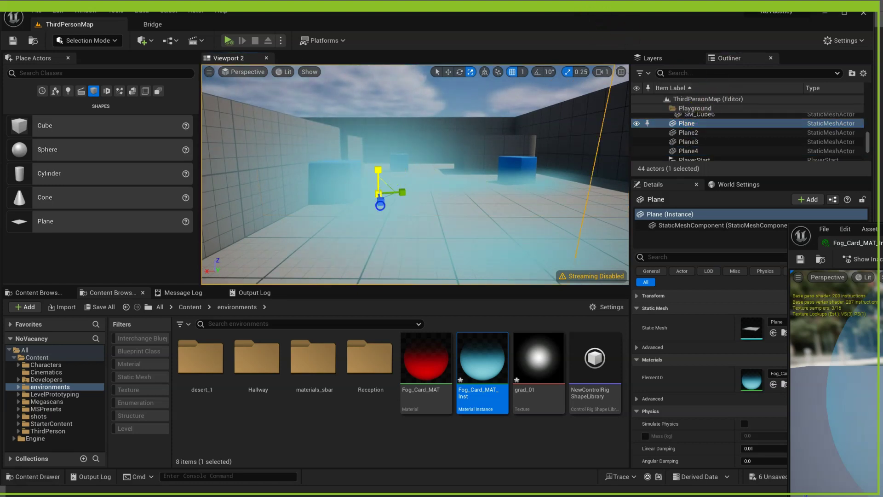
drag(380, 206, 378, 244)
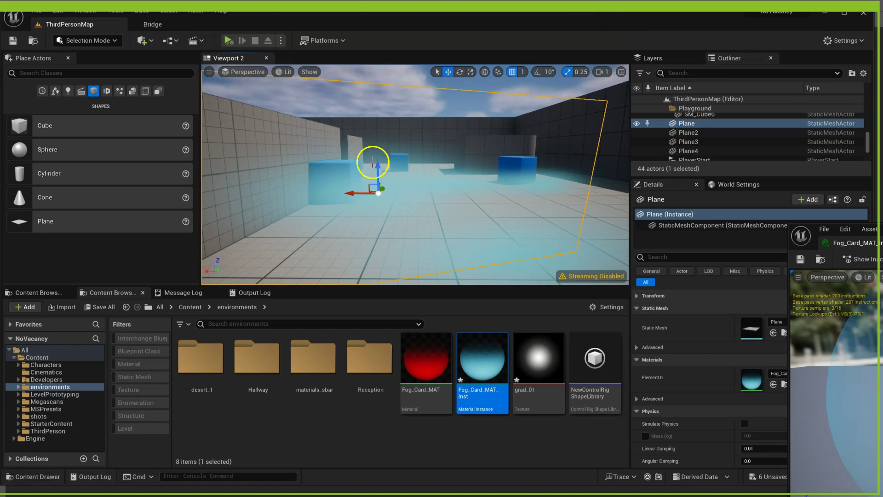
key(w)
drag(368, 189, 286, 221)
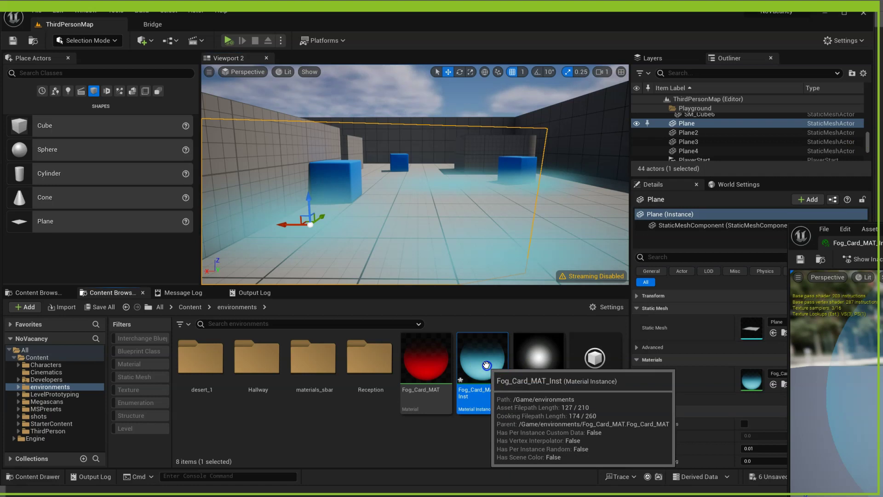
- Change Fog_Card_MAT_Inst's Color parameter to a cyan tint
double_click(486, 365)
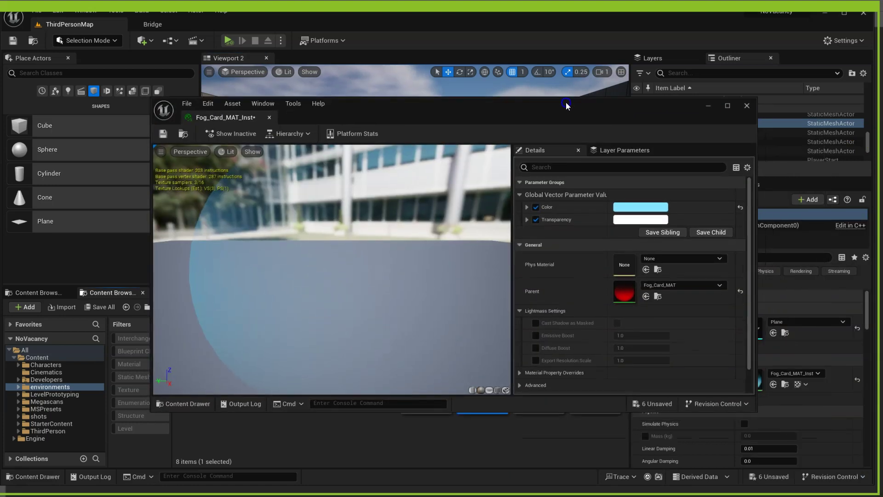
click(653, 208)
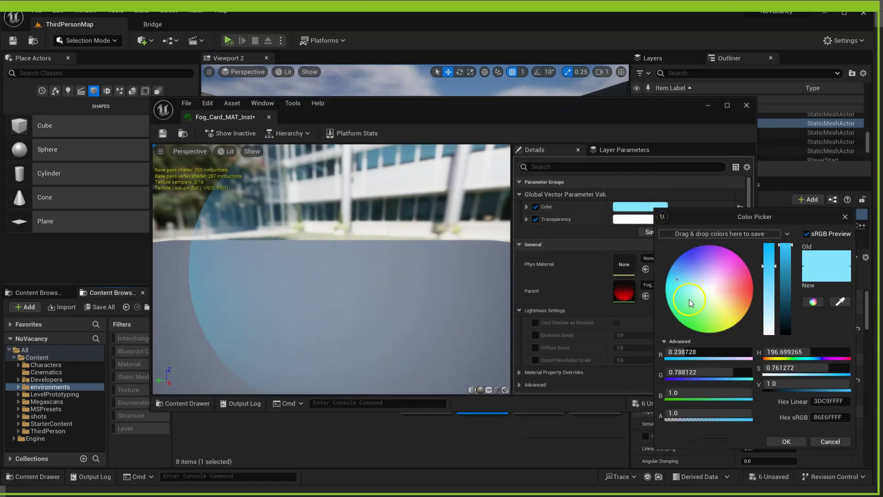
click(676, 298)
click(783, 441)
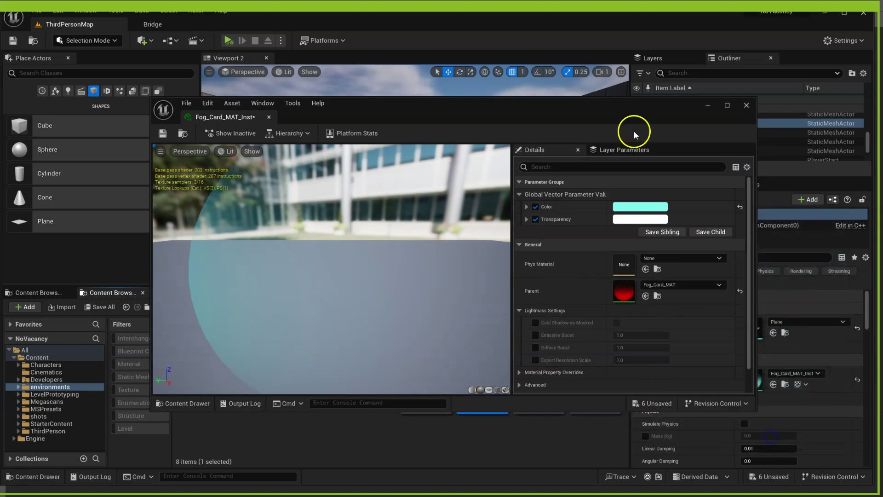
drag(619, 108, 879, 95)
- Darken Transparency to grey (0.409375) and save the modified assets
click(861, 221)
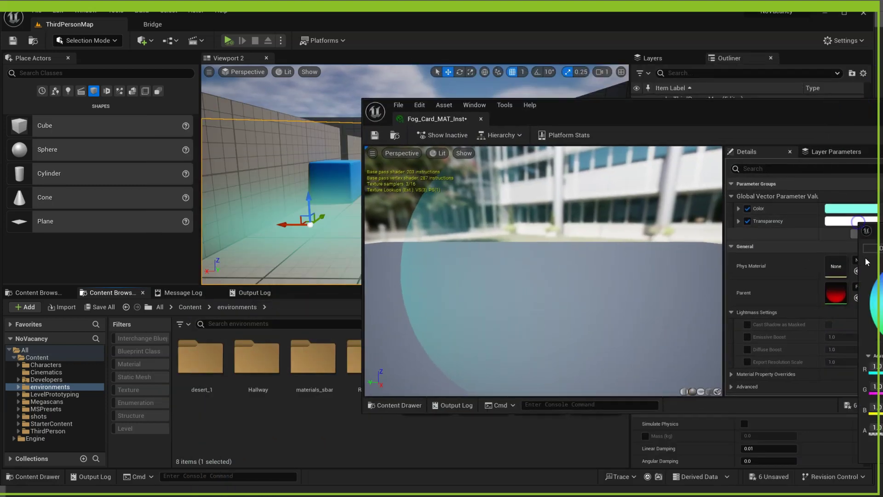
drag(876, 232, 775, 186)
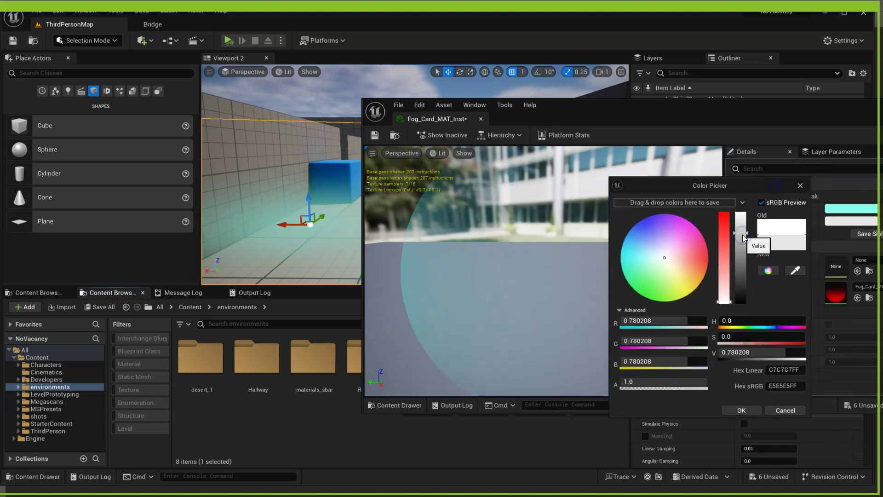
drag(743, 235, 742, 272)
drag(638, 109, 714, 103)
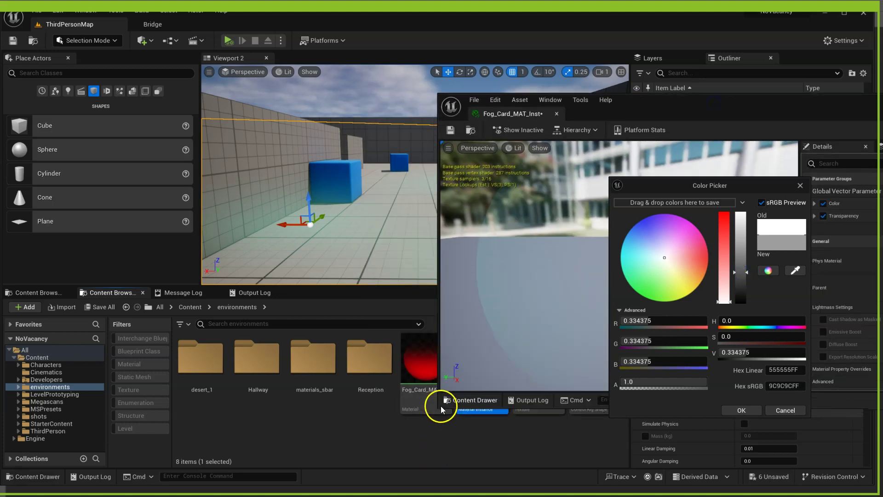
mouse_move(440, 409)
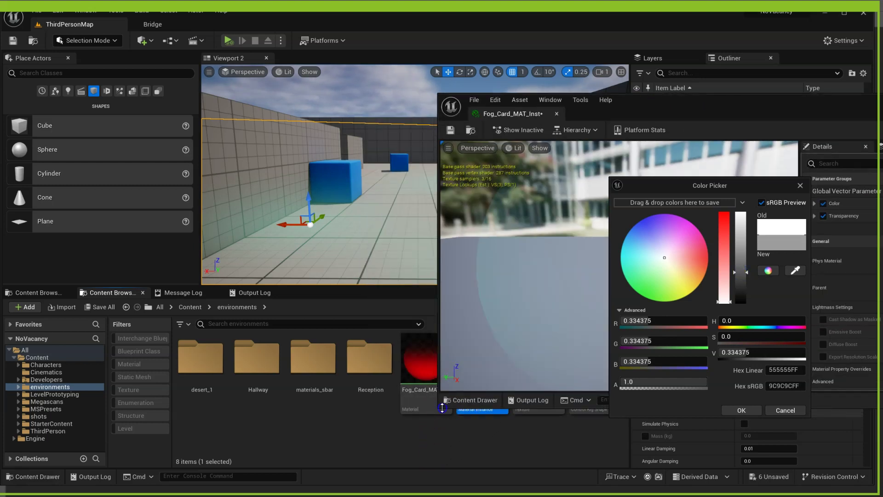
drag(442, 408, 656, 422)
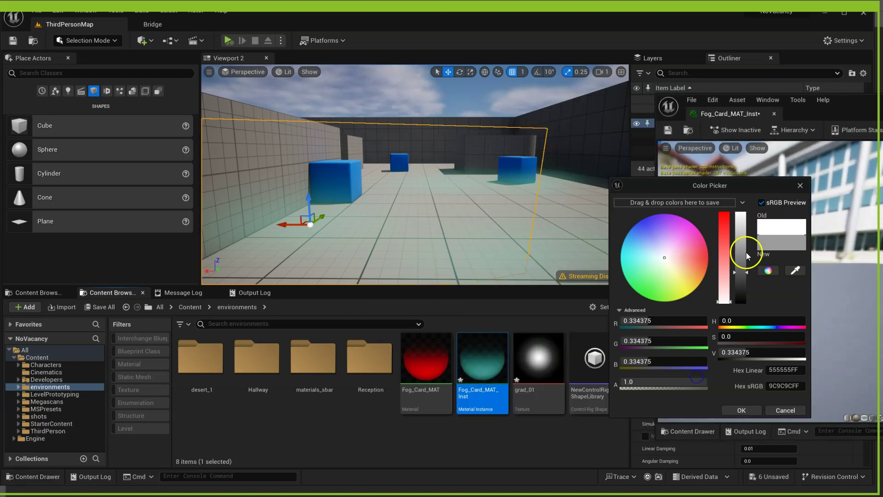
mouse_move(737, 272)
mouse_down()
mouse_move(741, 290)
mouse_move(742, 266)
mouse_up()
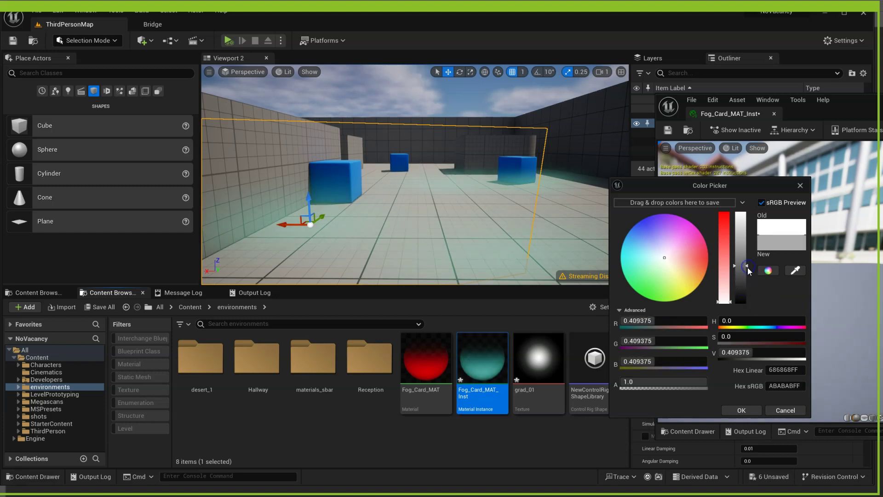
click(753, 406)
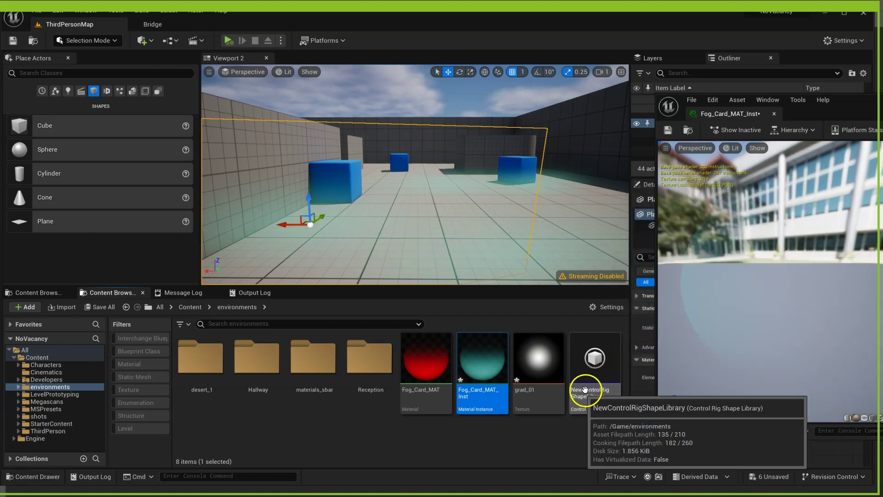
click(13, 40)
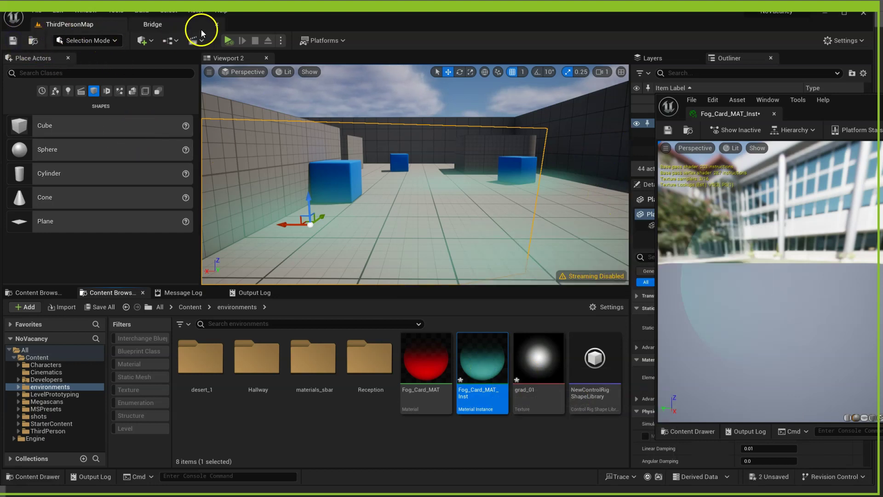
- Fly the camera forward into the room, then open the Shot01 level from shots/Shot01
key(w)
right_drag(377, 223, 414, 209)
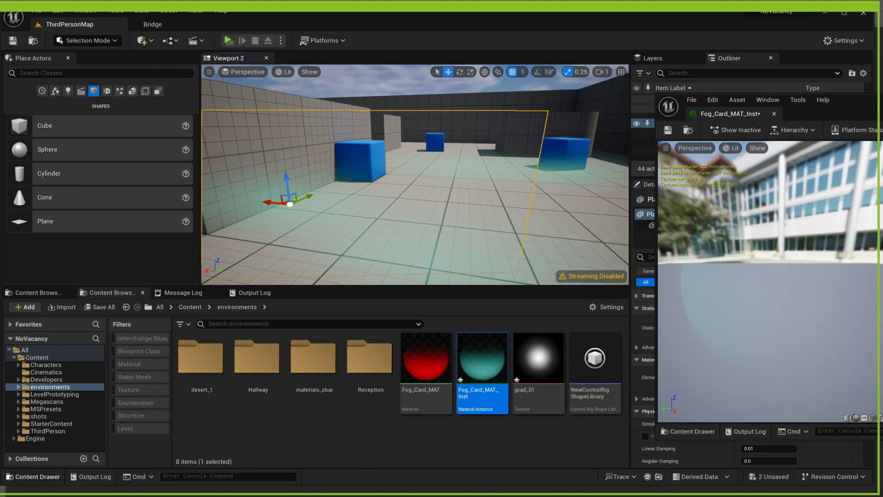
double_click(345, 369)
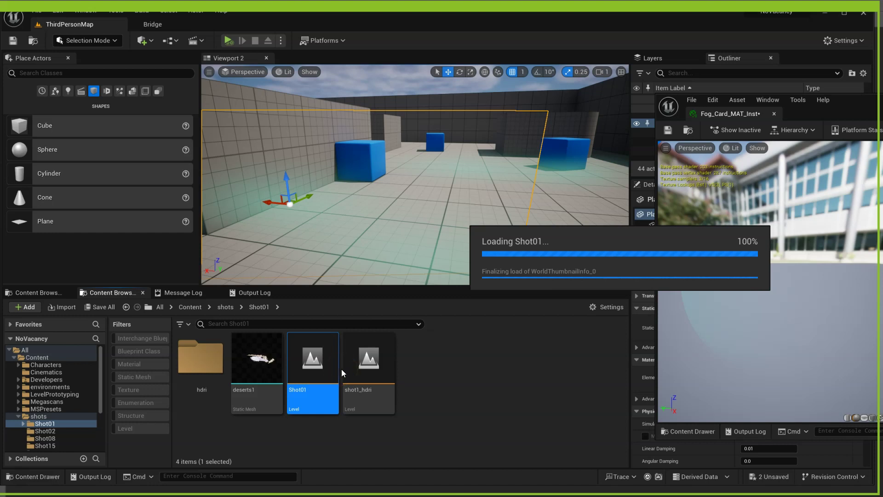
- Let the Shot01 desert level with its red mesas and road finish loading
click(306, 357)
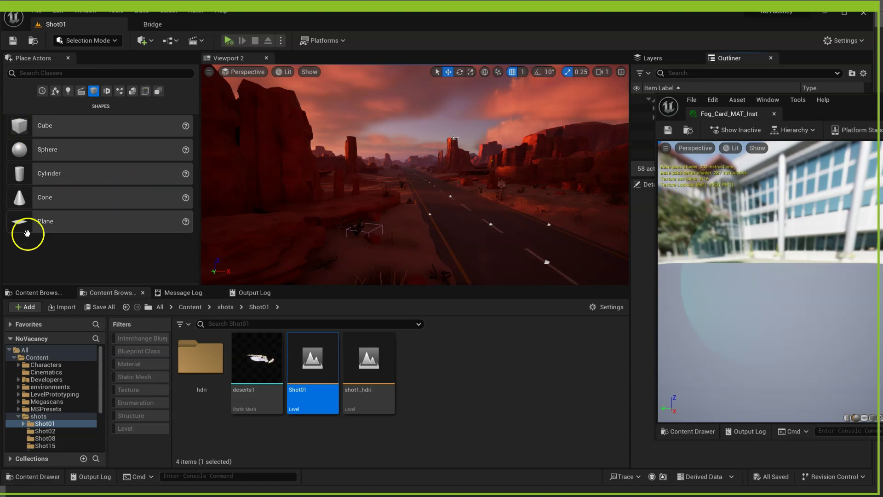
- Place a plane from Place Actors and raise it above the desert road
drag(63, 221, 454, 178)
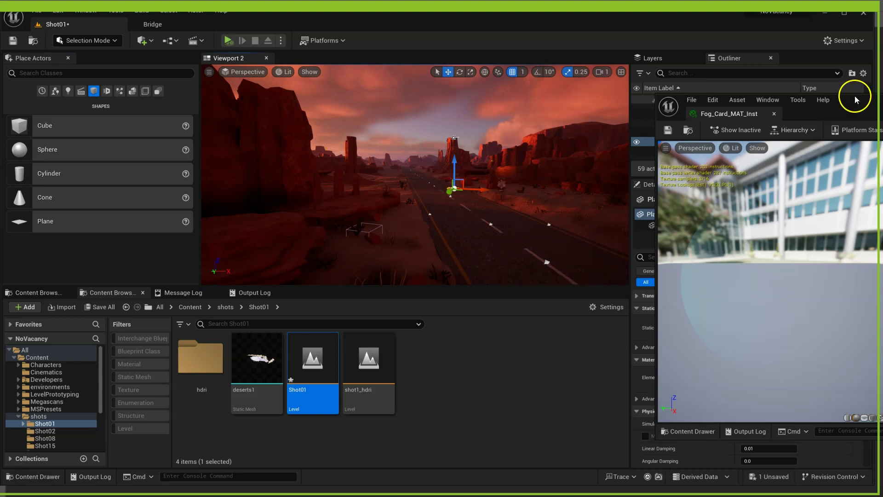
drag(856, 97, 874, 181)
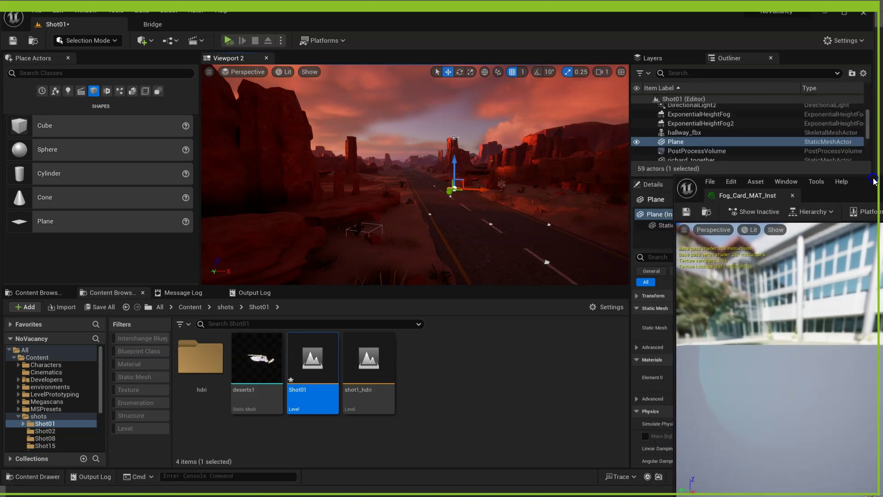
double_click(683, 143)
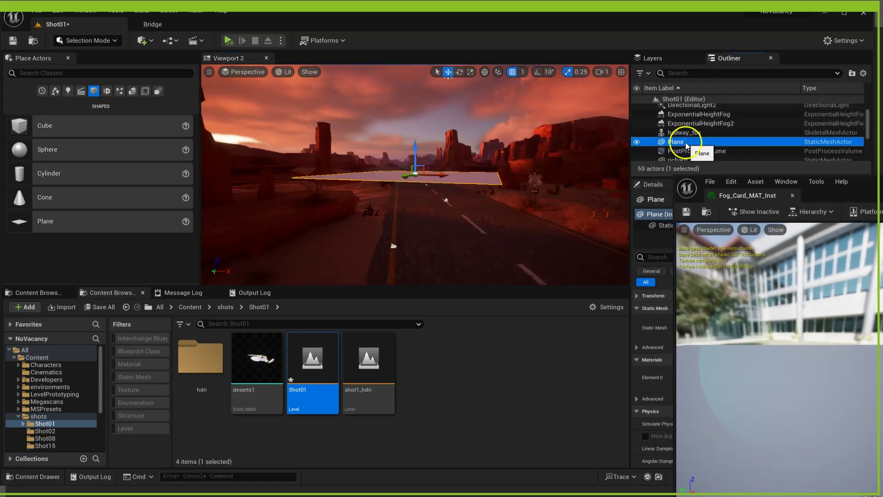
- Rename the plane actor to FogCard
right_click(689, 143)
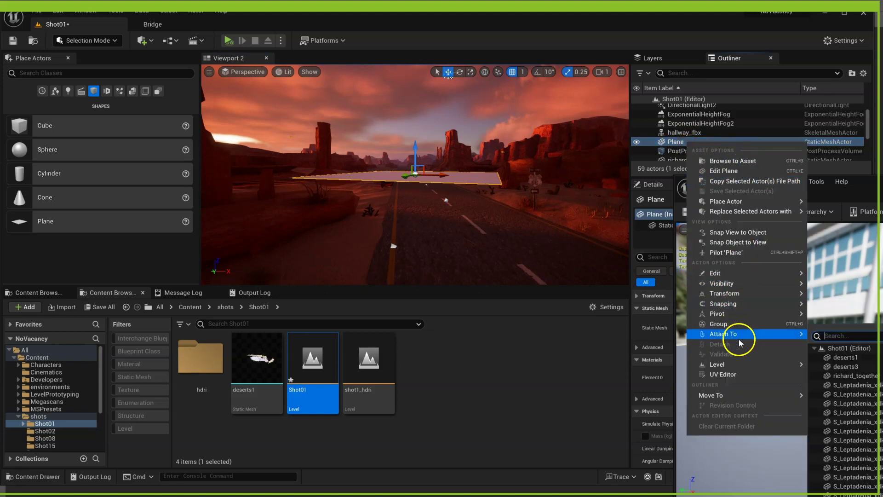
mouse_move(742, 273)
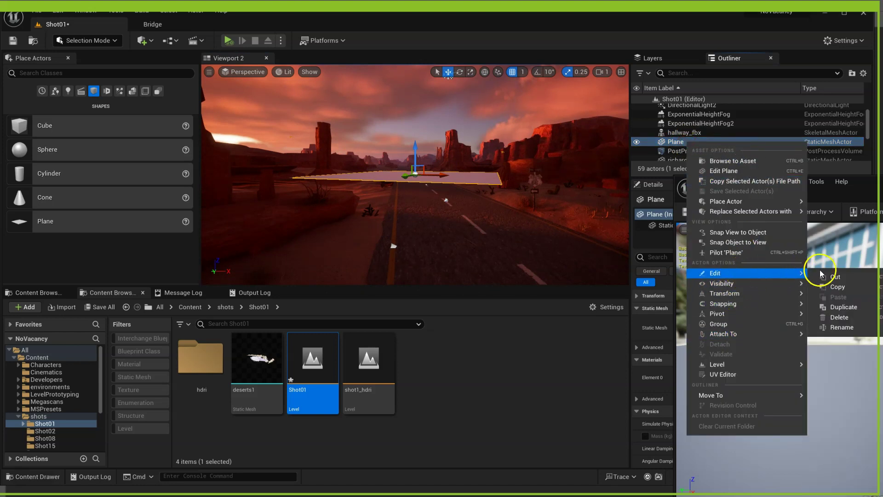
click(842, 326)
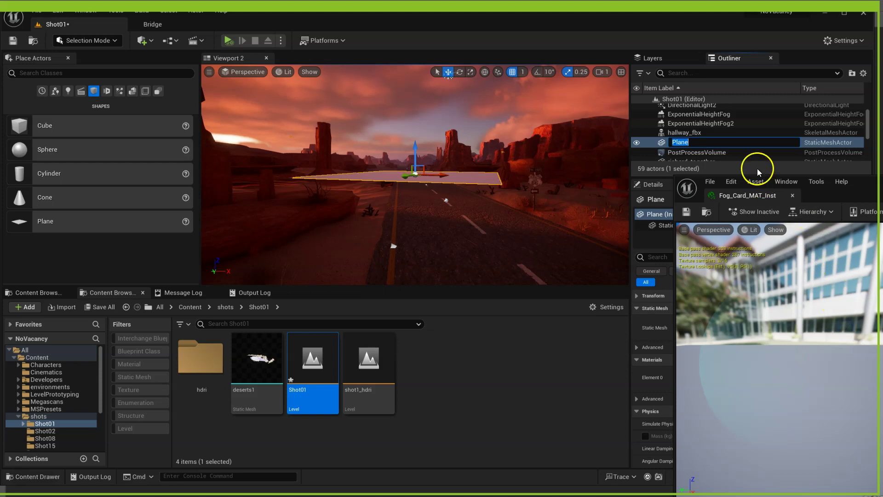
text(Fog)
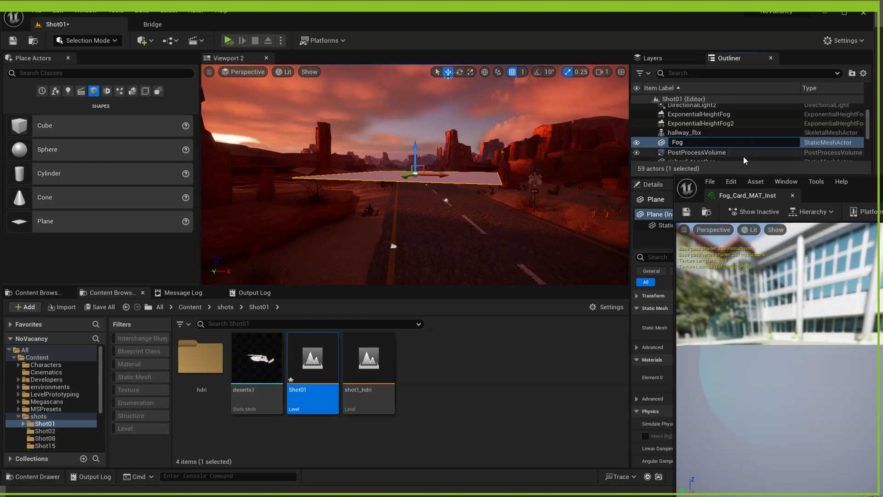
text(Card)
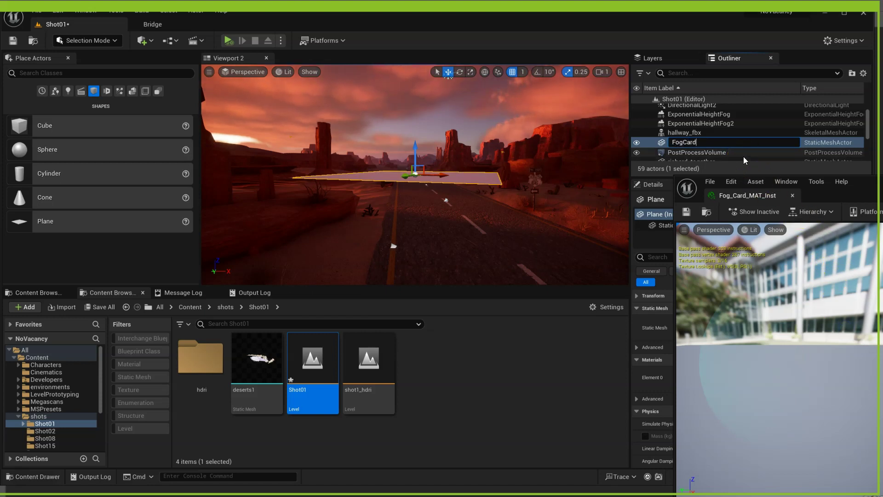
key(Return)
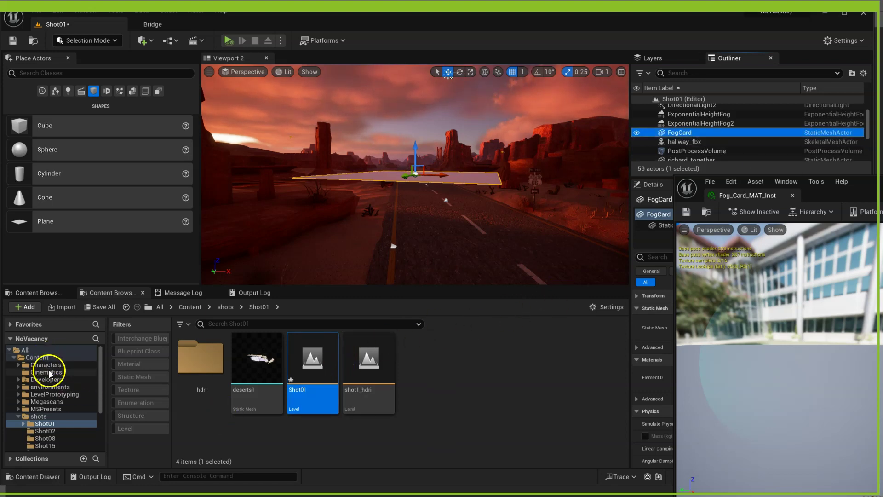
- Apply Fog_Card_MAT_Inst from the environments folder to FogCard and rotate it upright facing the camera
click(52, 387)
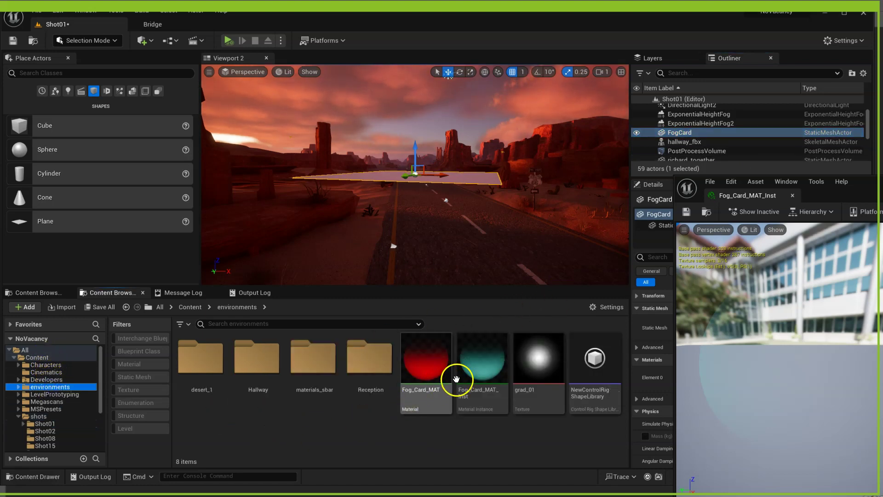
drag(471, 357, 467, 205)
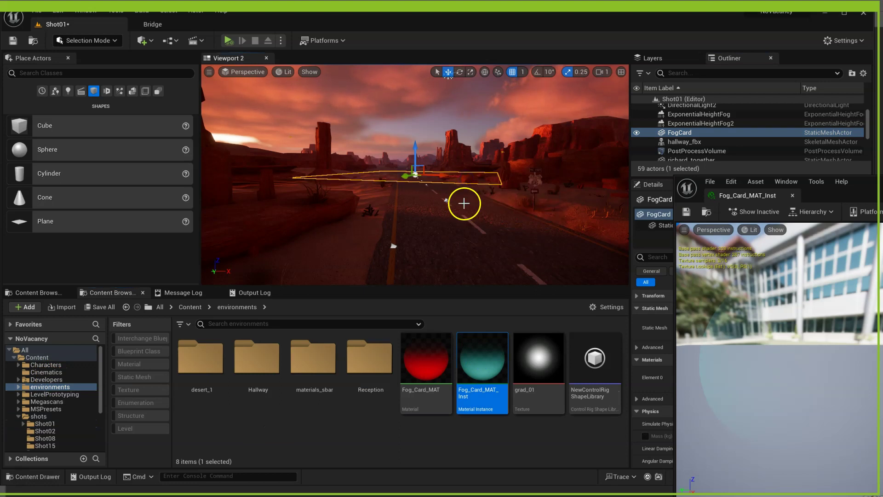
key(e)
drag(404, 147, 405, 318)
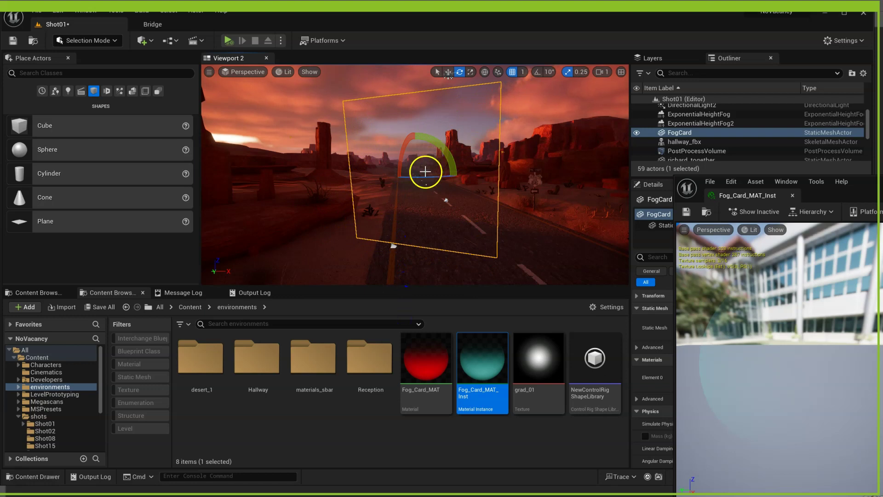
drag(425, 171, 410, 168)
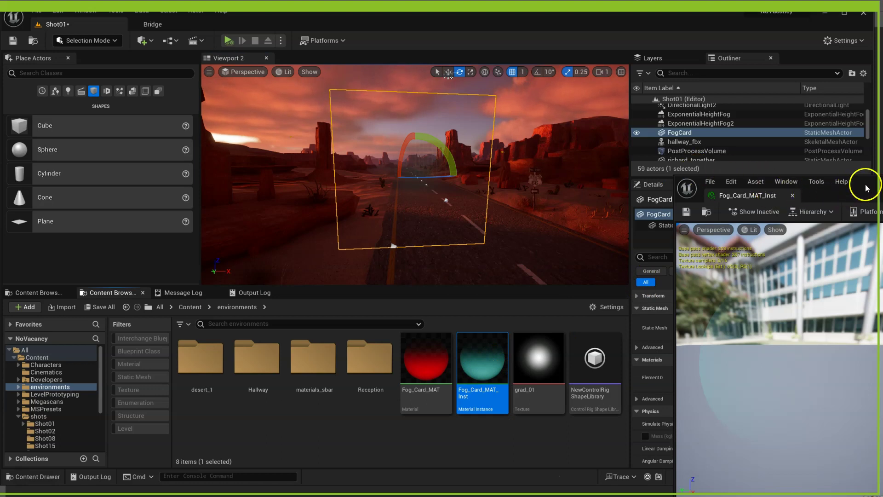
- Set the Transparency parameter to pure white after a brief orange tint
drag(865, 184, 703, 153)
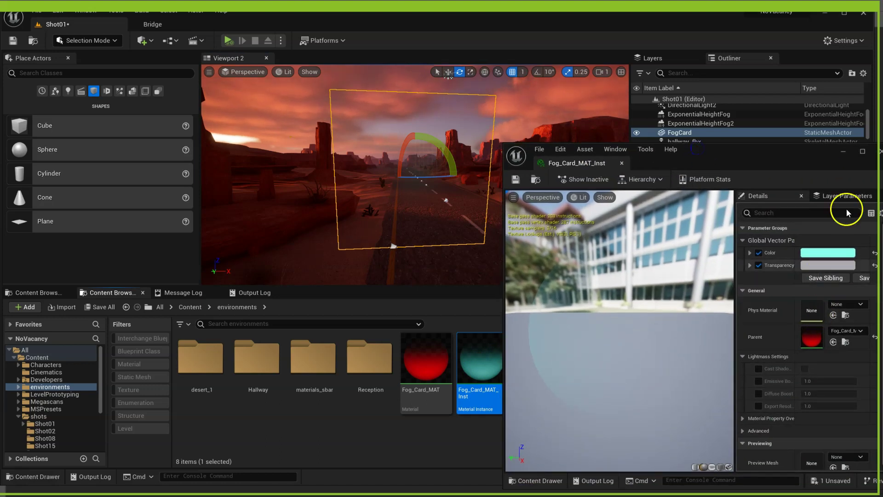
drag(815, 150, 698, 151)
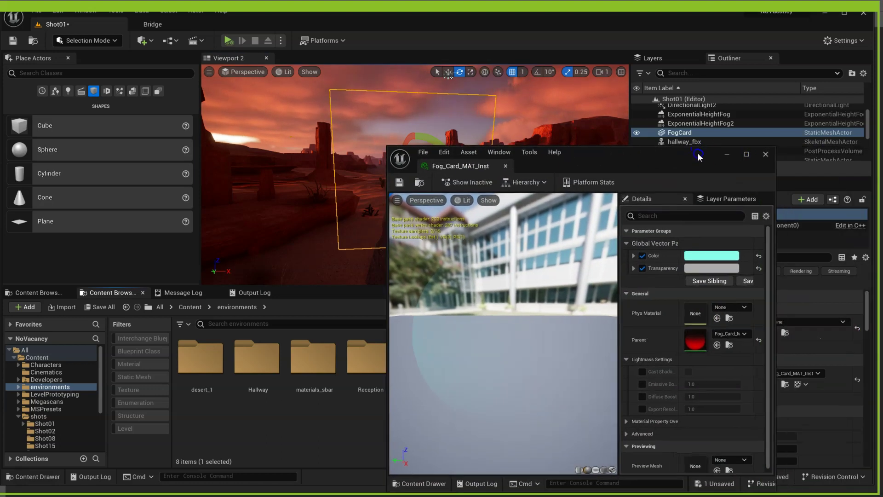
click(714, 267)
drag(846, 356, 846, 305)
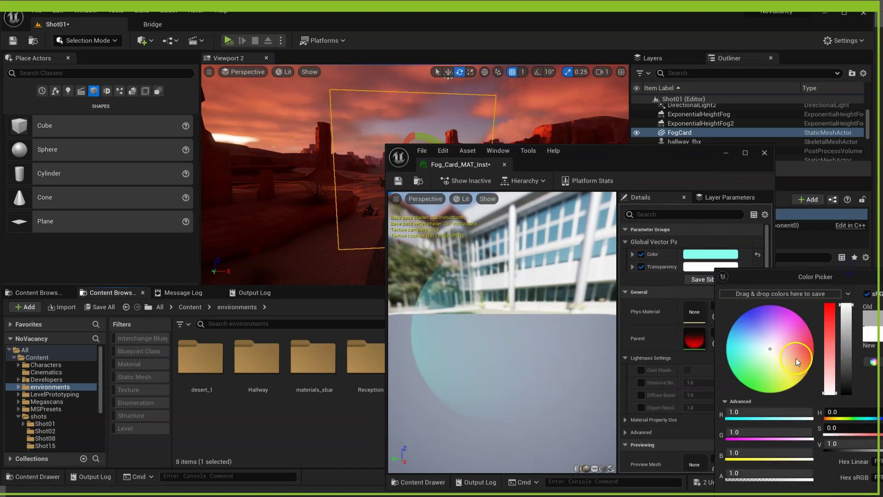
drag(796, 357, 804, 367)
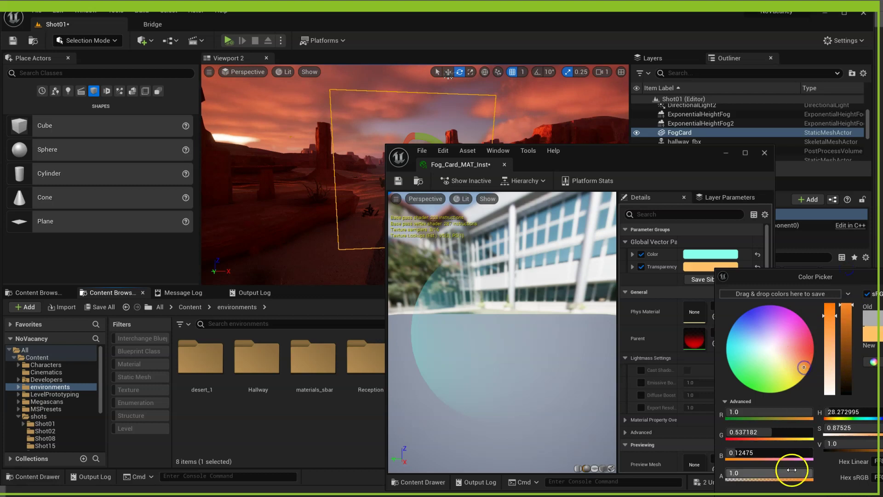
drag(802, 276, 734, 189)
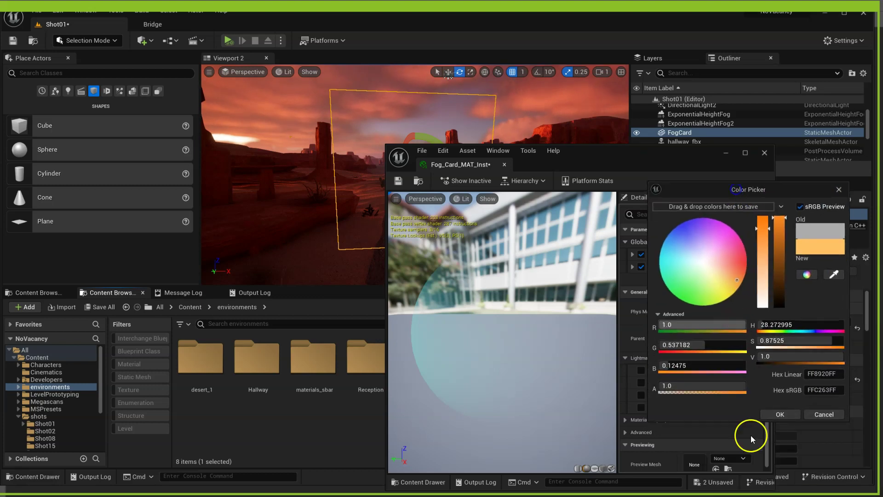
click(781, 414)
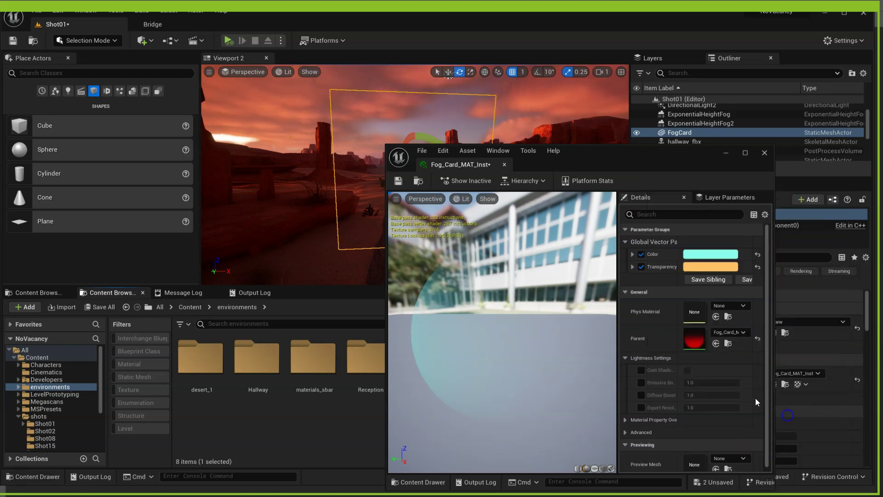
click(711, 266)
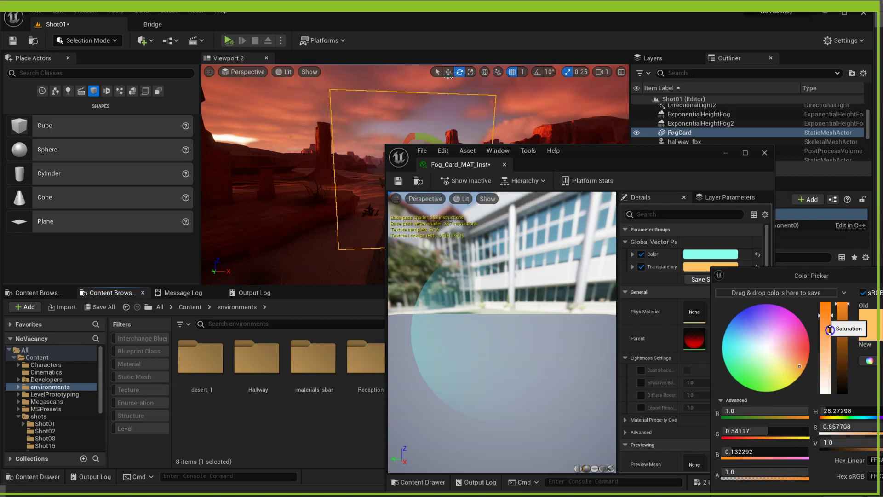
drag(828, 317, 837, 491)
drag(804, 270, 742, 179)
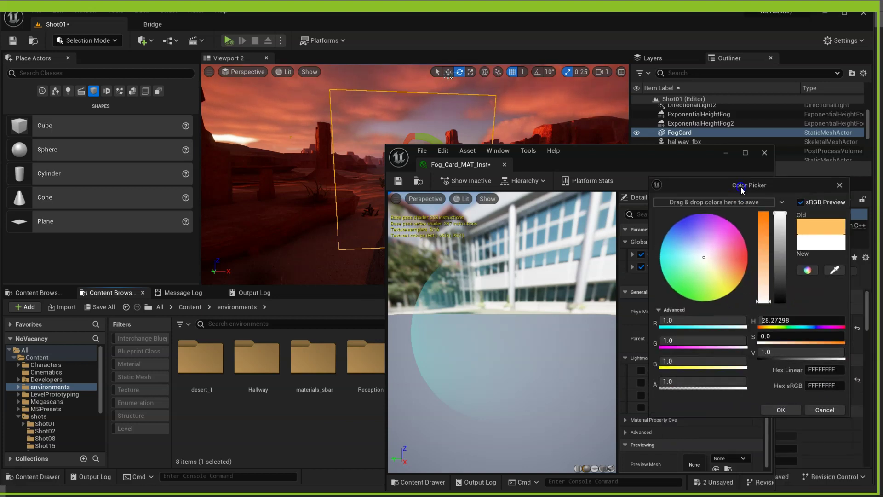
click(781, 410)
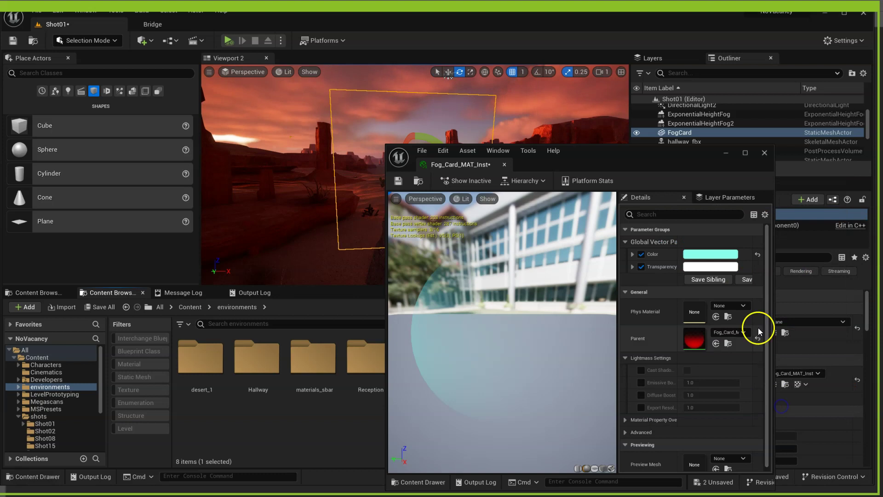
- Make Color a warm peach (R 1.0, G 0.64, B 0.34) and save the instance
click(713, 253)
click(798, 350)
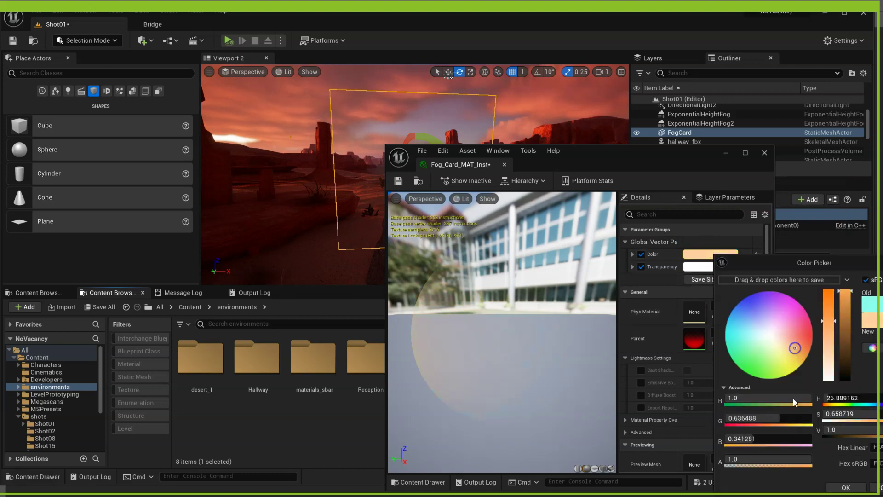
click(846, 488)
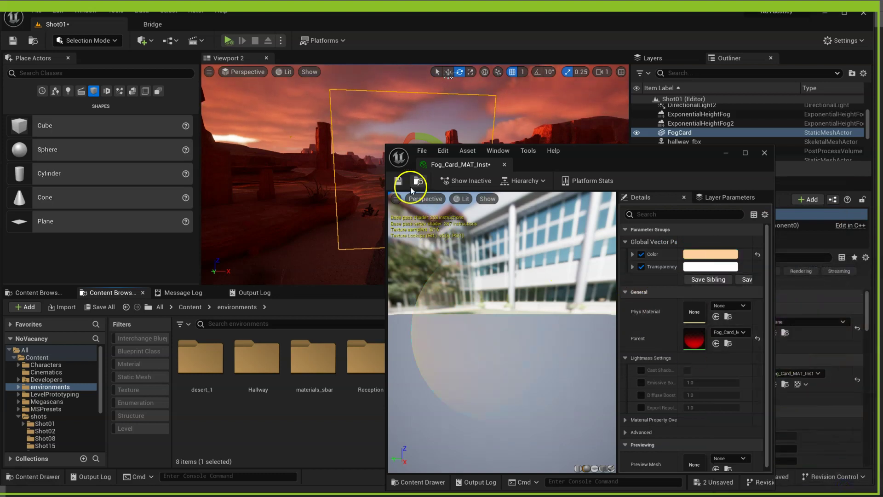
click(400, 182)
- Close the instance editor and turn FogCard slightly around its vertical axis
click(765, 153)
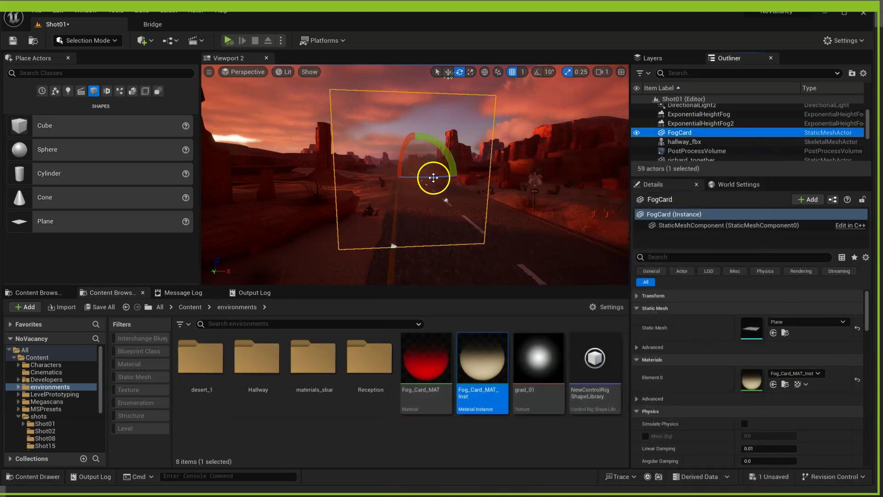
drag(432, 178, 401, 189)
click(500, 394)
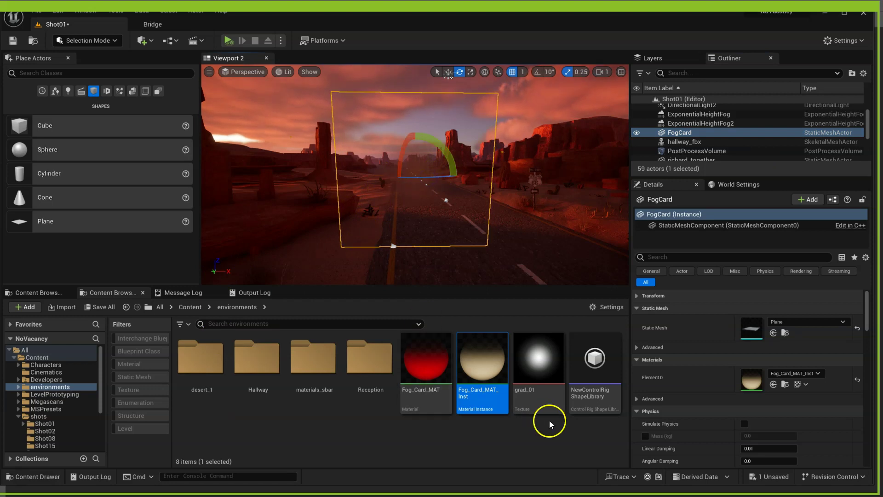
- In Fog_Card_MAT, add a black Constant3Vector node wired into Emissive Color
click(439, 363)
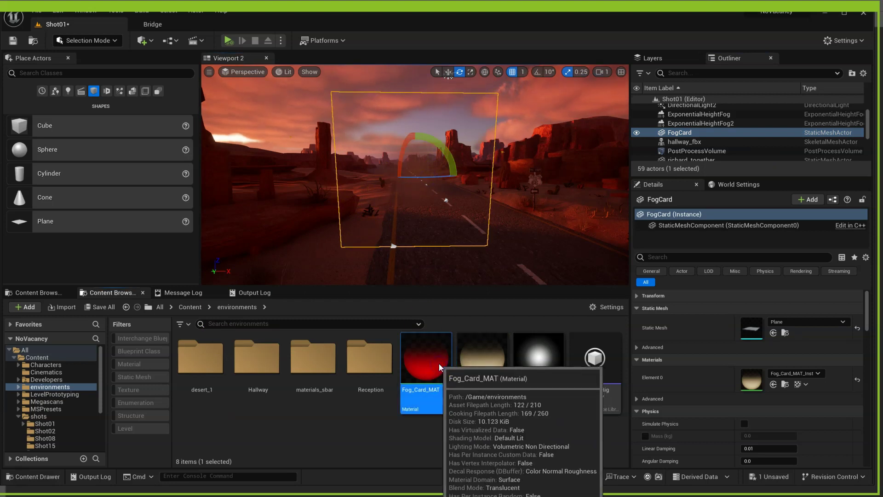
double_click(439, 363)
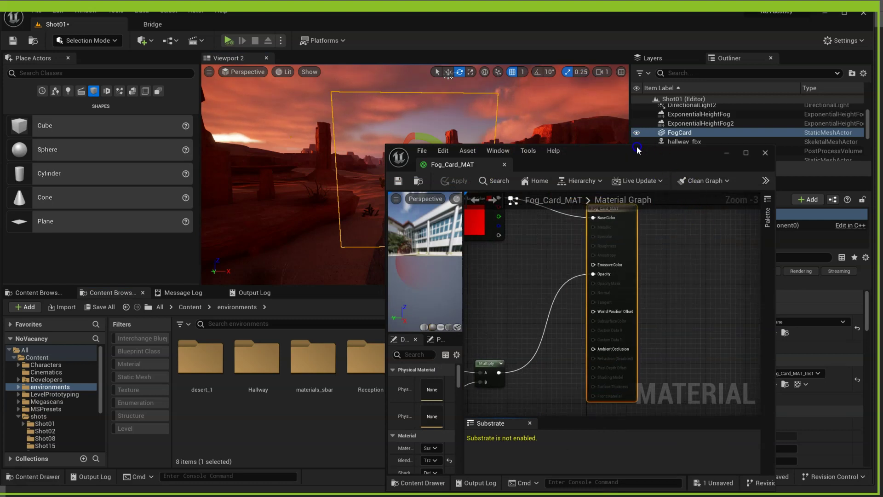
drag(637, 150, 791, 109)
right_drag(690, 237, 741, 260)
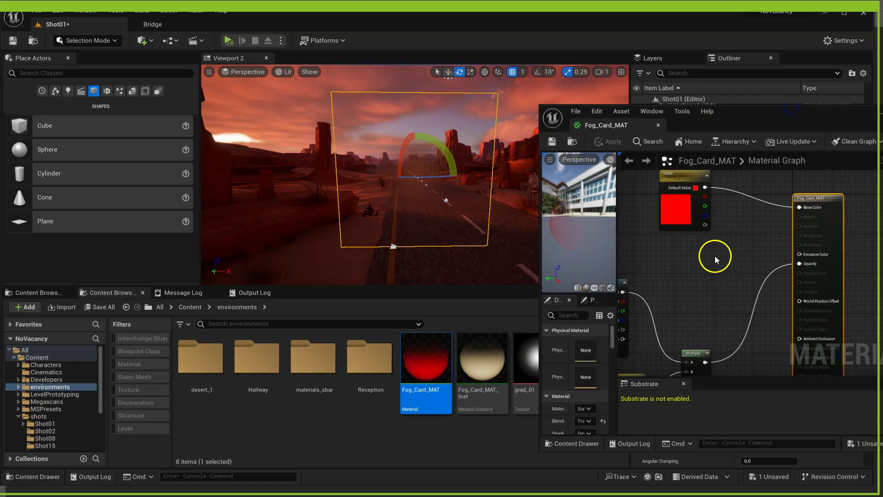
click(702, 256)
drag(730, 254, 690, 238)
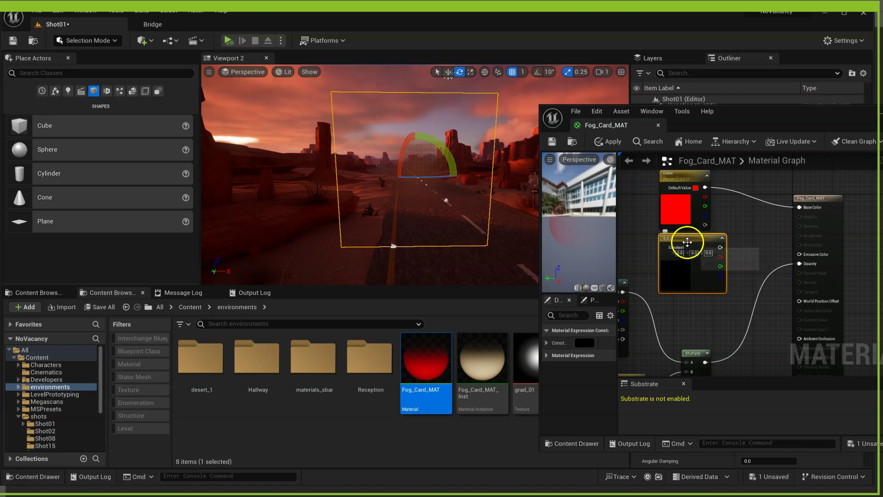
drag(720, 248, 799, 253)
- Convert the constant into a parameter named Emis and save the material
drag(700, 239, 695, 244)
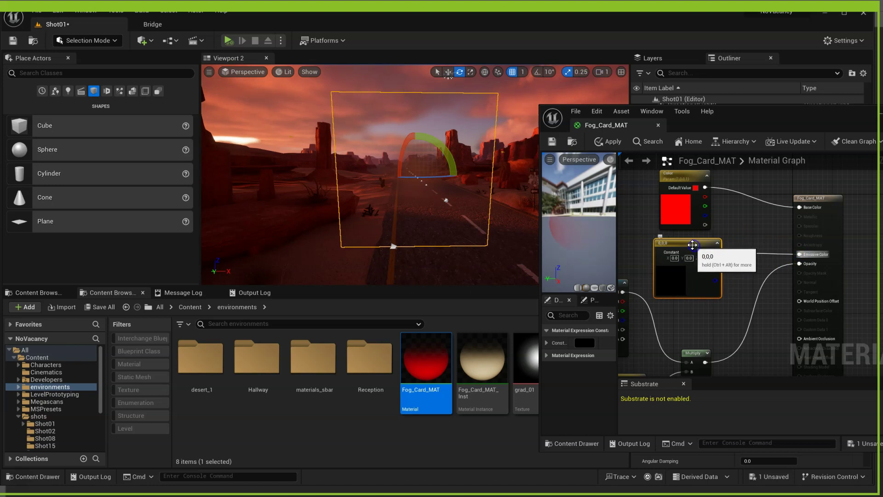
right_click(694, 244)
click(735, 264)
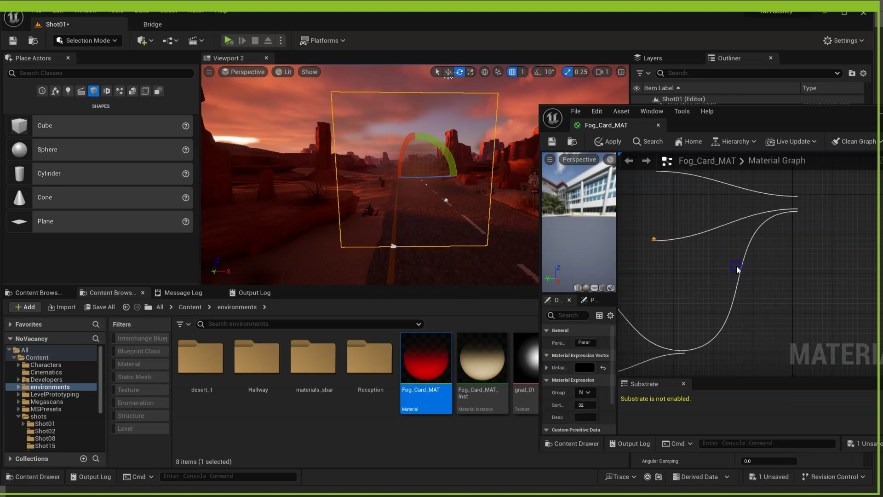
text(Emis)
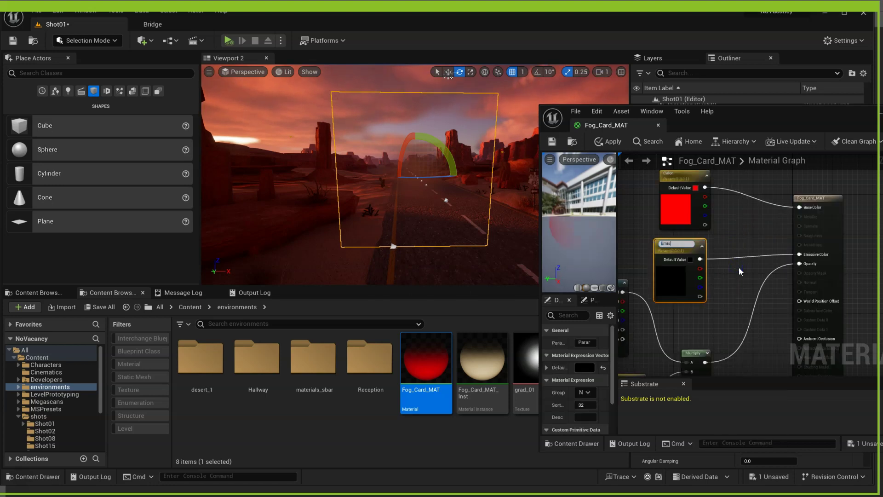
key(Return)
click(552, 141)
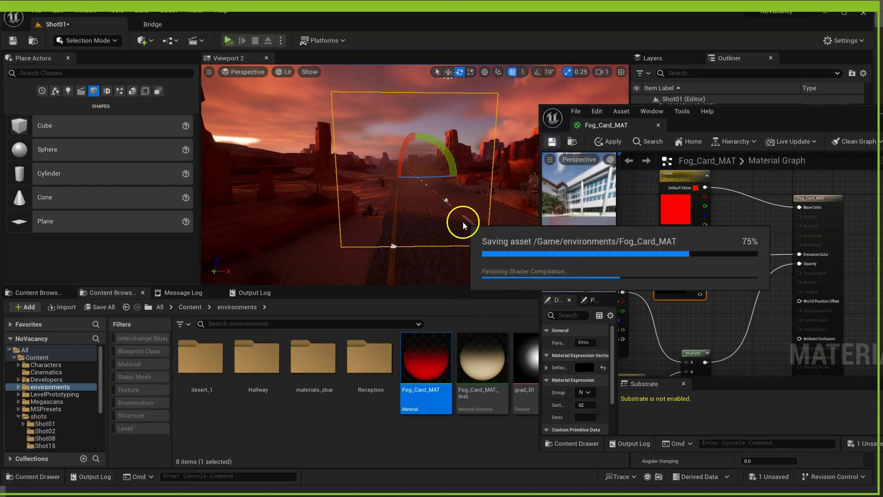
- Close the material editor, filter the Outliner by 'seq', and open the Shot1 level sequence
click(773, 112)
click(747, 70)
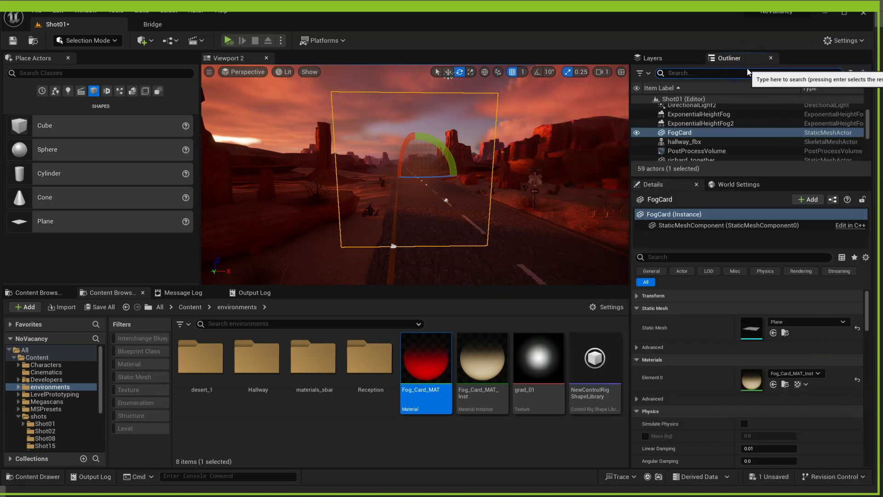
text(sea)
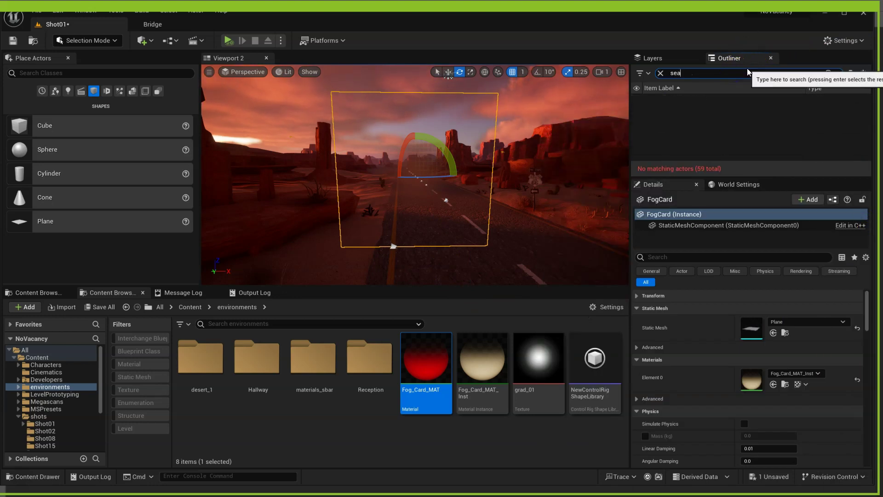
text(\q)
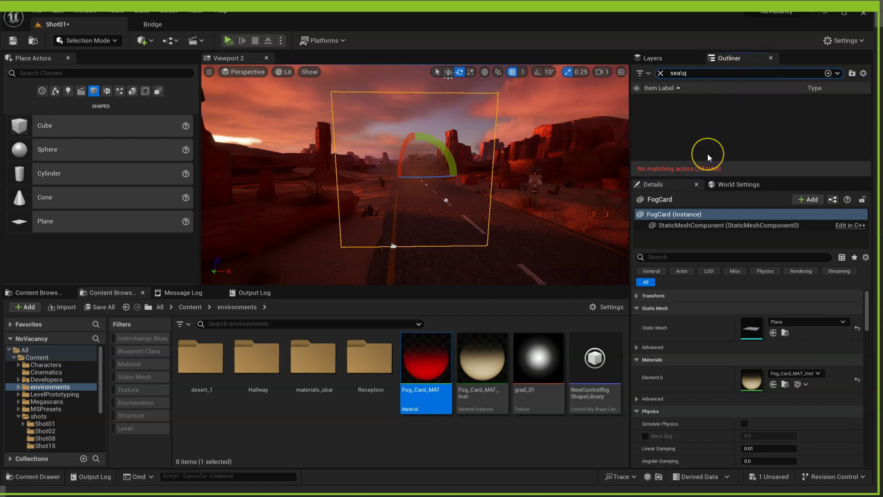
key(BackSpace)
key(BackSpace)
key(BackSpace)
text(q)
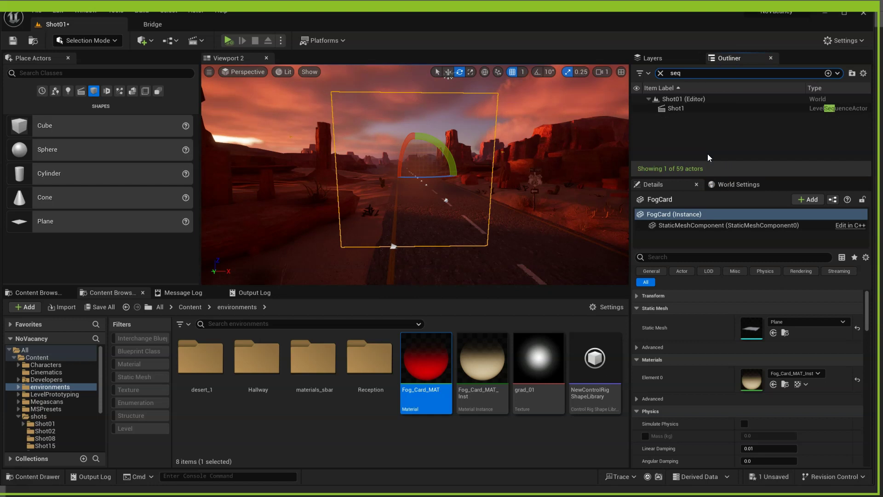
click(685, 108)
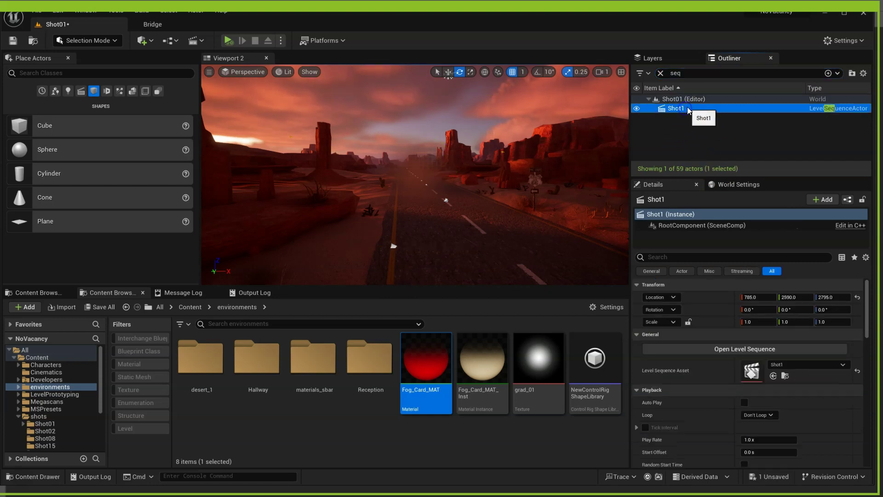
click(758, 351)
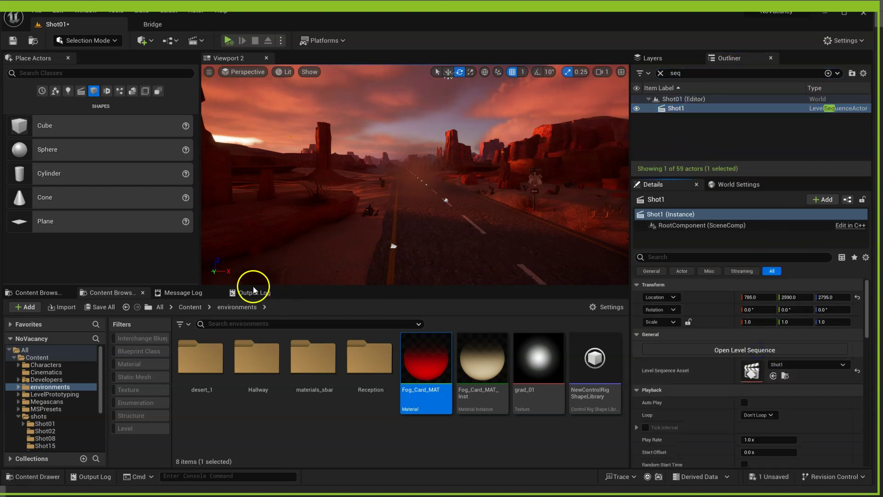
- Show Shot1's tracks, view the scene through the shot camera, and select FogCard
click(766, 349)
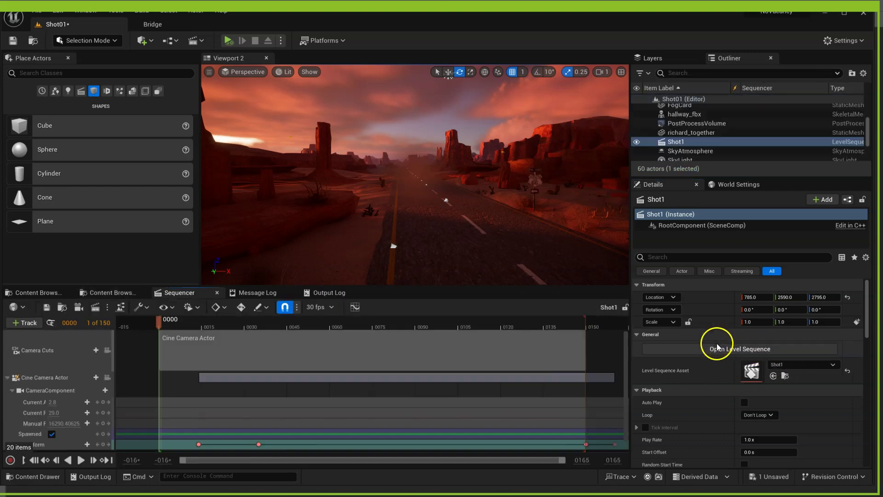
click(106, 351)
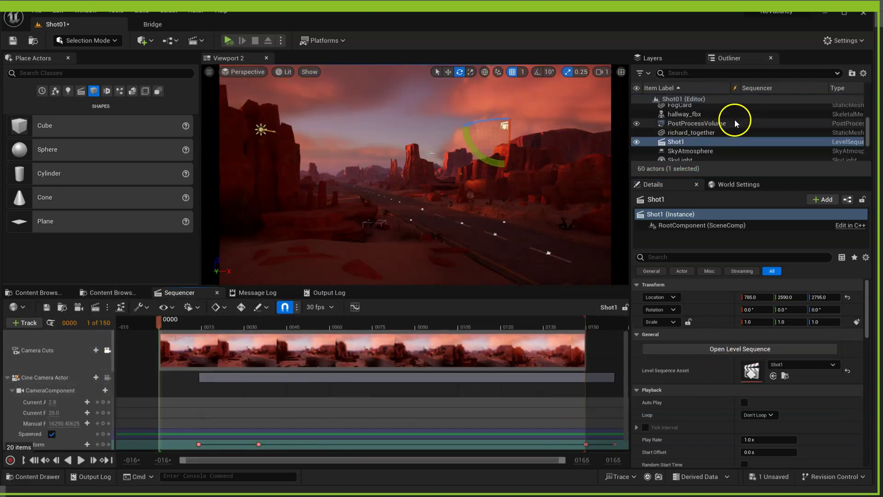
scroll(688, 129, up, 3)
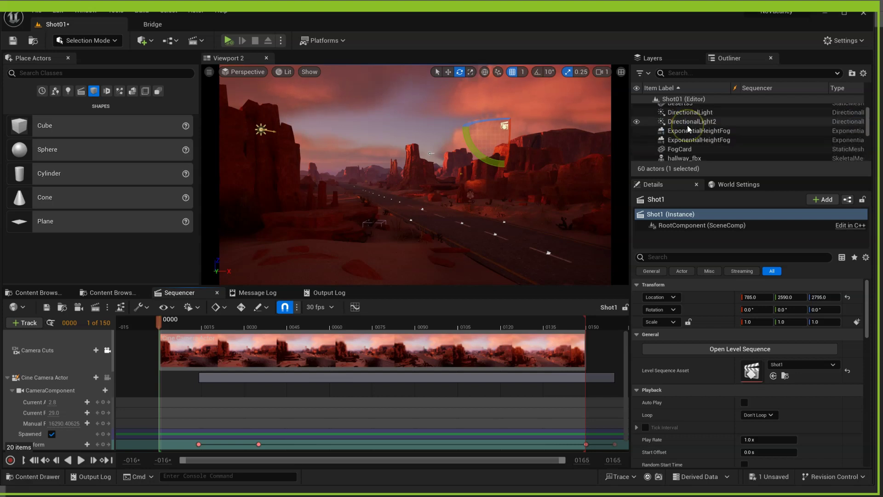
click(681, 134)
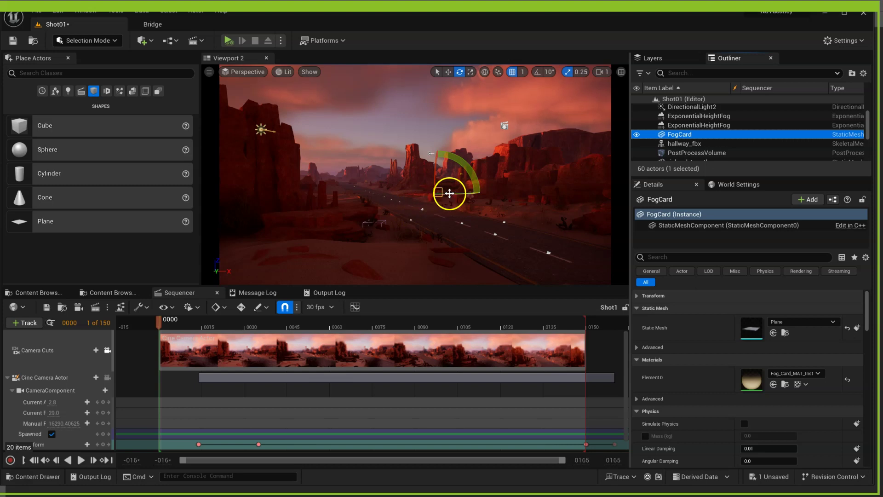
- Rotate the fog card about 23 degrees, enlarge it, narrow it slightly, and stretch it to the frame top
mouse_move(449, 193)
mouse_down()
mouse_move(416, 193)
mouse_move(437, 196)
mouse_up()
key(r)
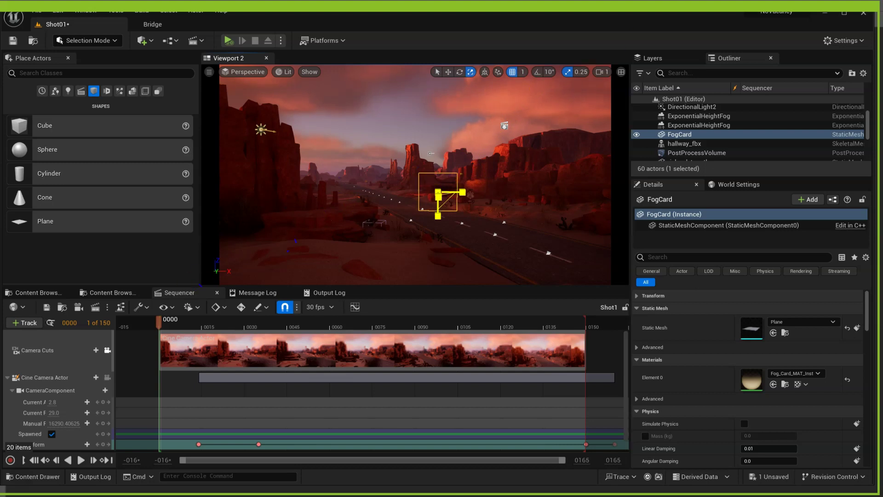
drag(438, 195, 375, 184)
key(space)
key(space)
key(w)
key(r)
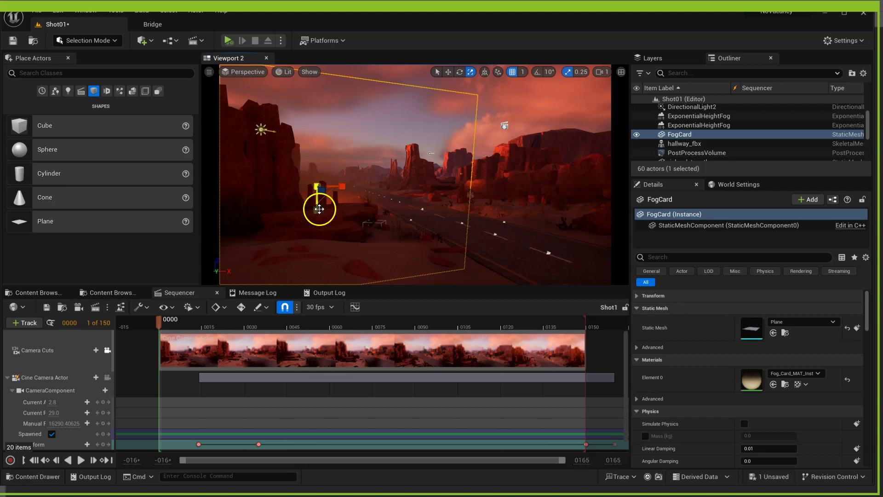
drag(317, 208, 317, 197)
drag(292, 323, 293, 308)
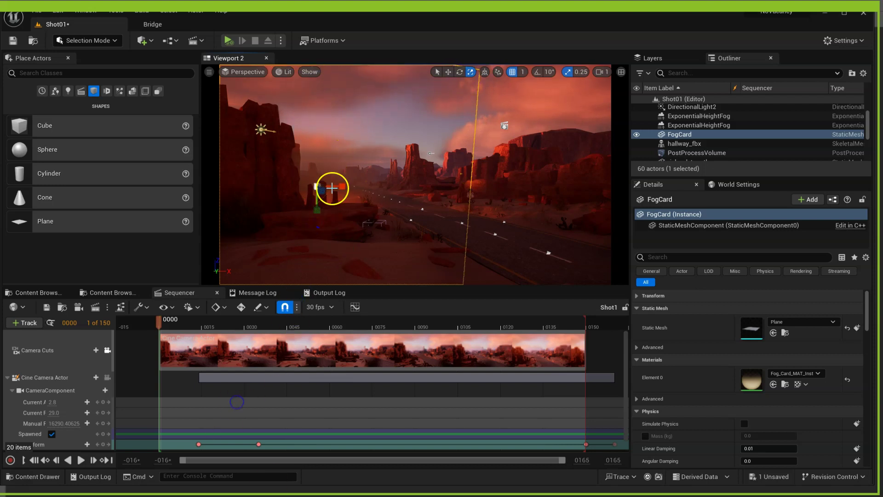
- Rotate the fog card about 47 degrees, raise it, and slide it left beside the mesas
key(e)
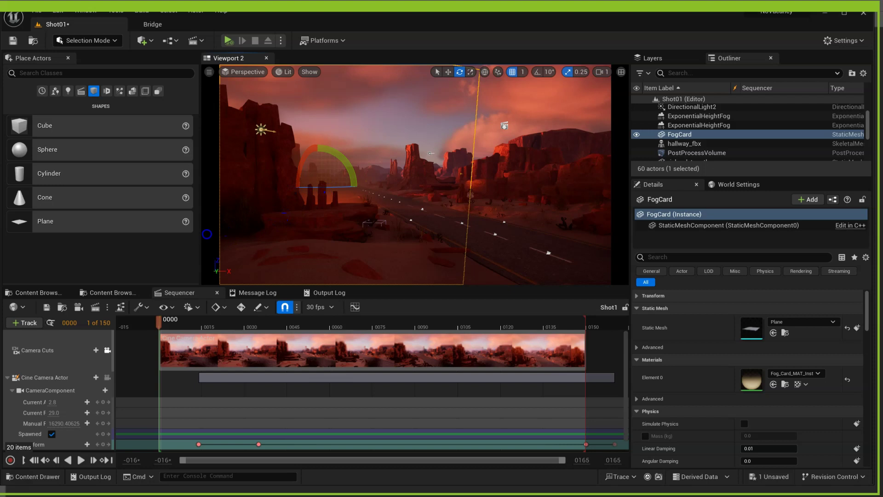
drag(332, 186, 294, 193)
key(w)
drag(317, 163, 325, 140)
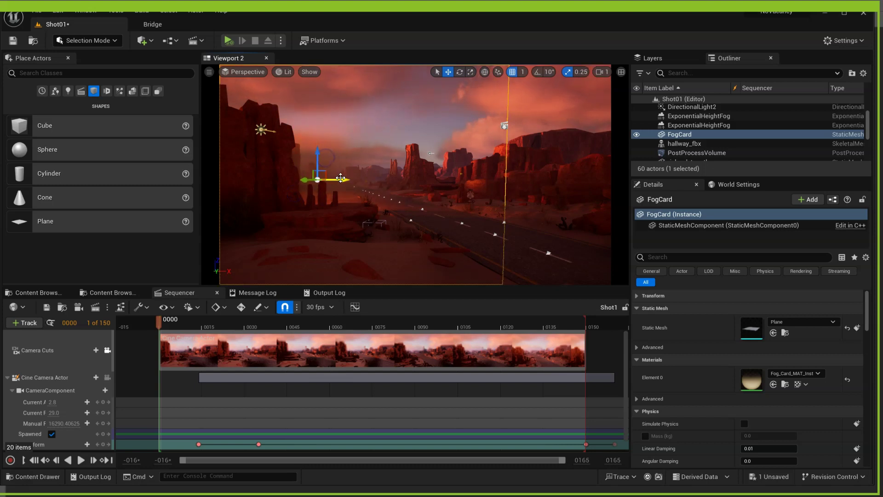
drag(341, 178, 331, 179)
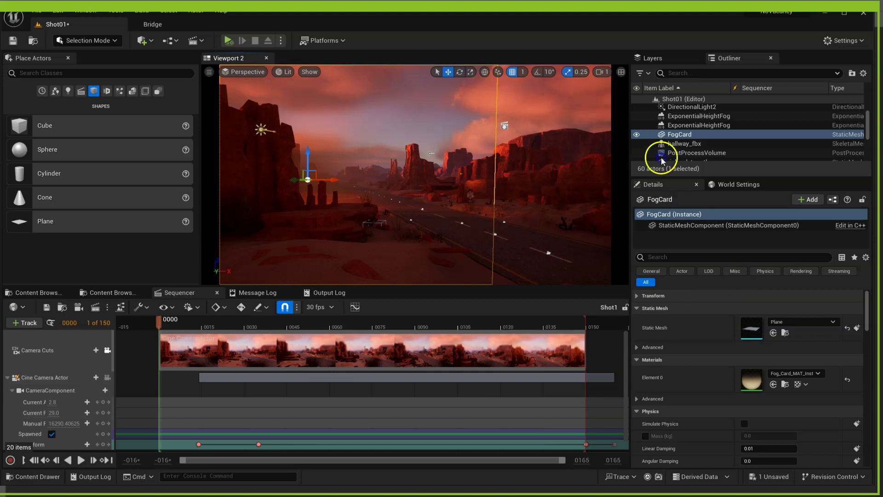
drag(755, 142, 681, 124)
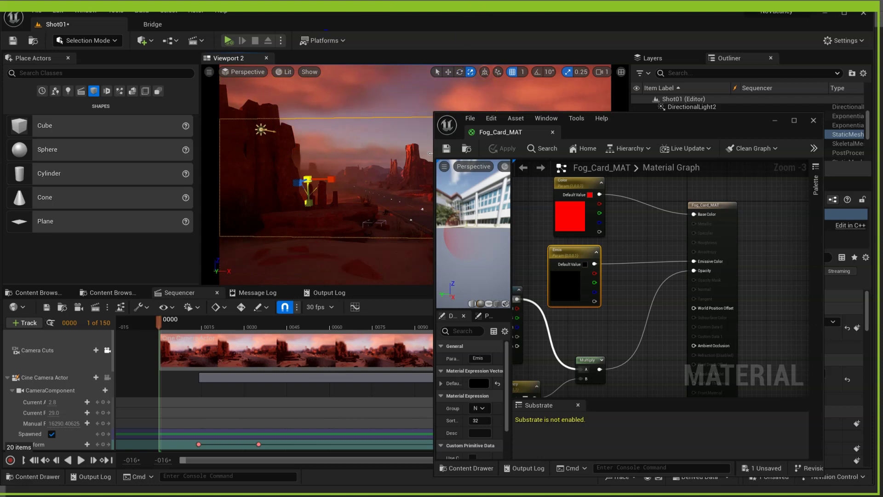
- Move the fog card further left and lower it slightly in the shot
key(w)
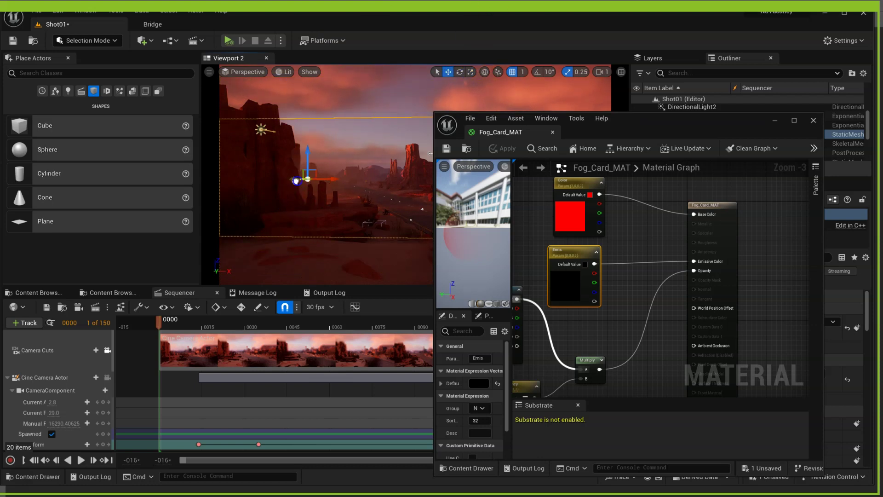
mouse_move(296, 181)
mouse_down()
mouse_move(248, 207)
mouse_move(313, 187)
mouse_up()
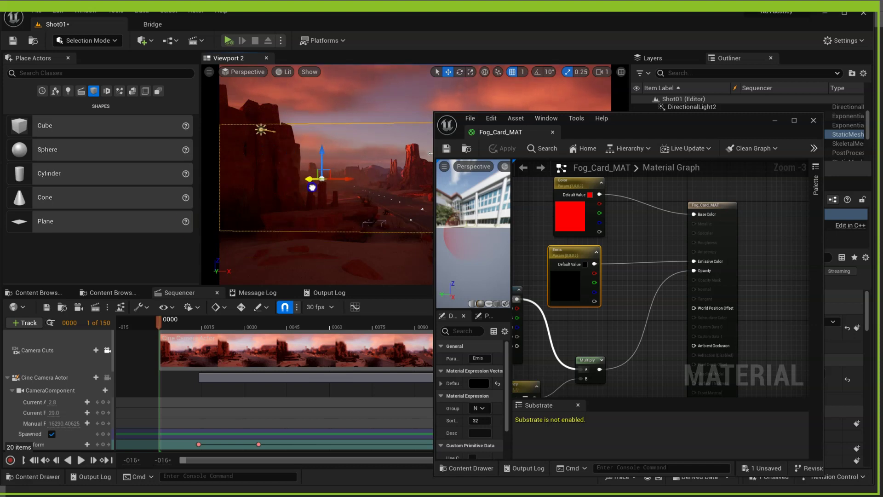
mouse_move(325, 152)
mouse_down()
mouse_move(326, 182)
mouse_move(327, 165)
mouse_up()
- Browse the Content Browser to the environments folder and select Fog_Card_MAT_Inst
click(461, 260)
drag(617, 123, 698, 128)
click(40, 292)
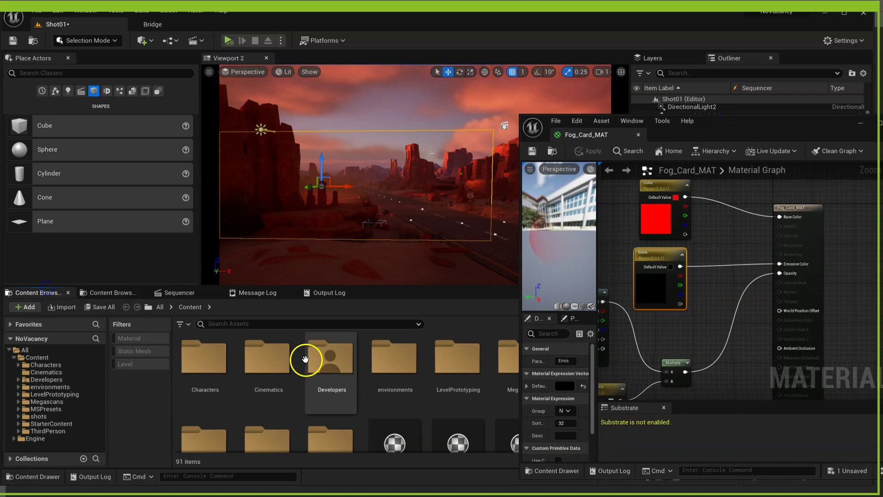
click(104, 293)
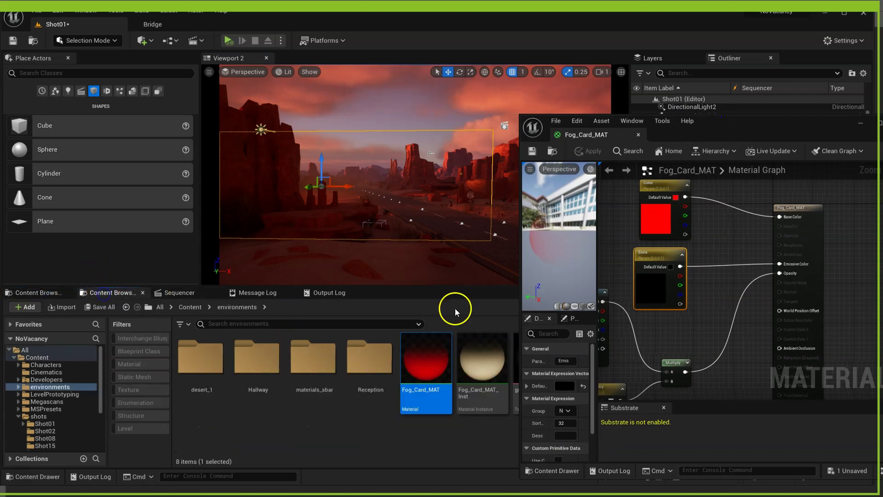
click(474, 368)
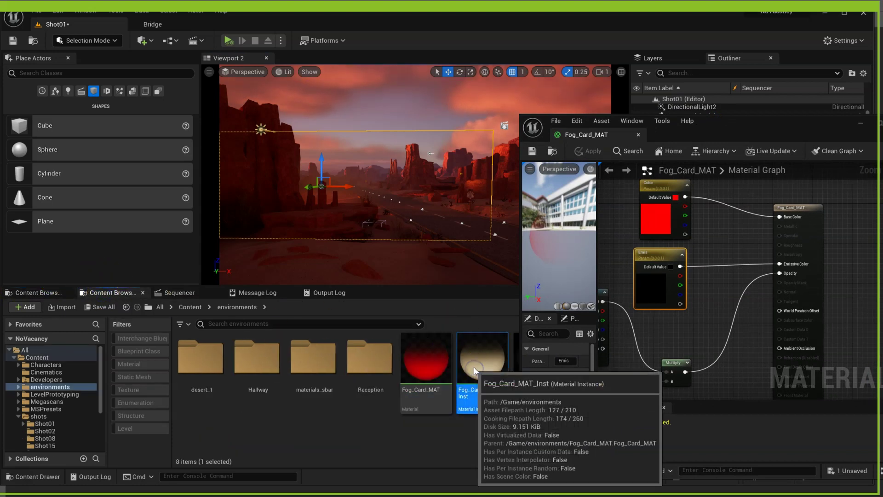
- In Fog_Card_MAT_Inst, enable the Transparency and Emis overrides and make Emis a bright orange
double_click(474, 367)
click(775, 249)
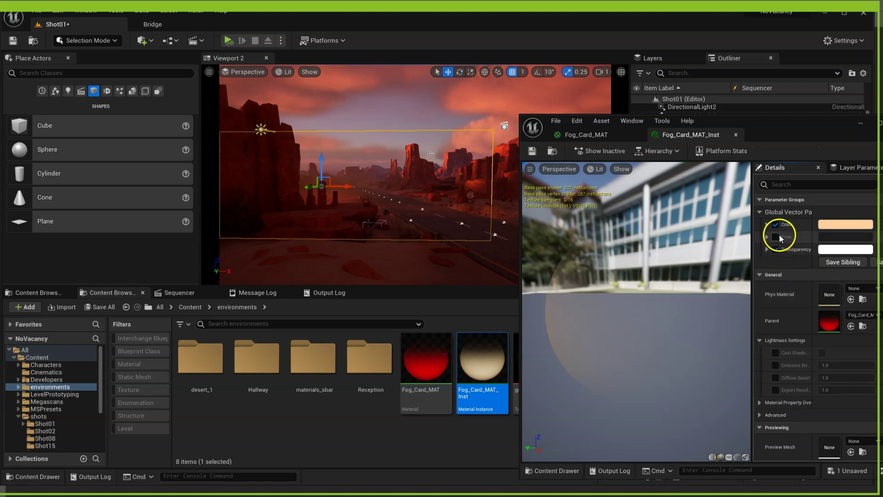
click(776, 237)
click(845, 237)
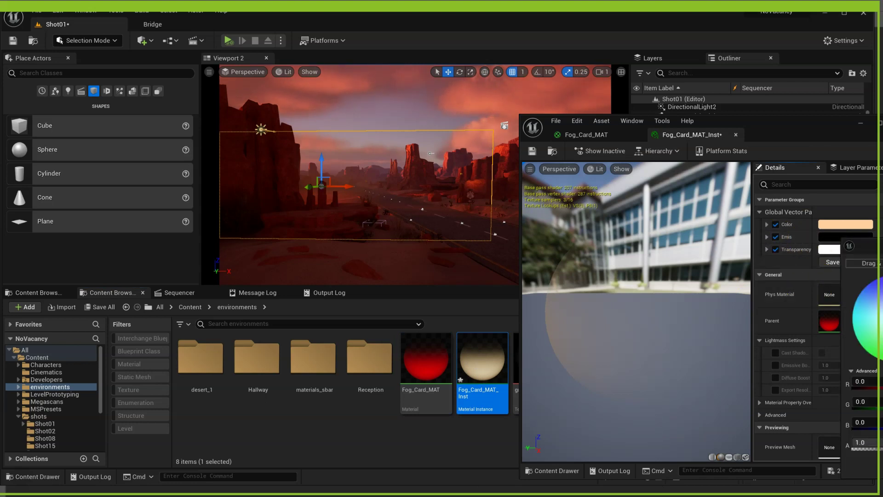
drag(878, 252, 586, 183)
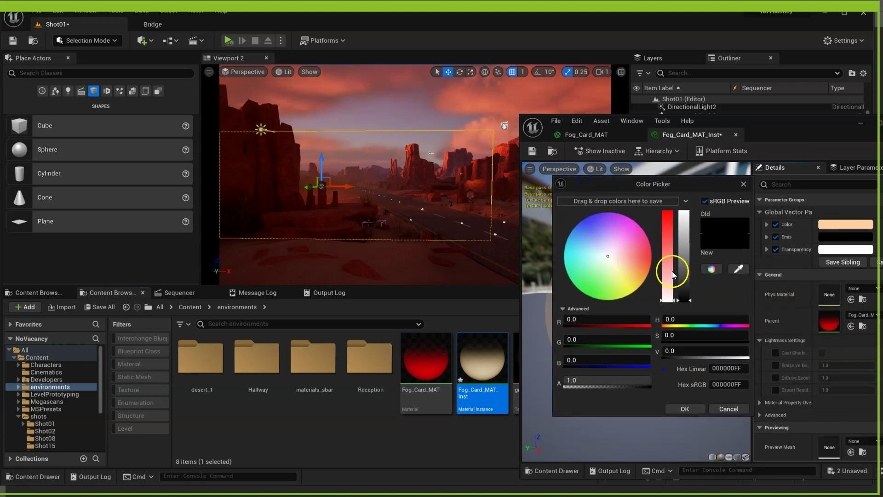
mouse_move(661, 278)
mouse_down()
mouse_move(685, 231)
mouse_move(683, 254)
mouse_move(647, 271)
mouse_up()
click(683, 254)
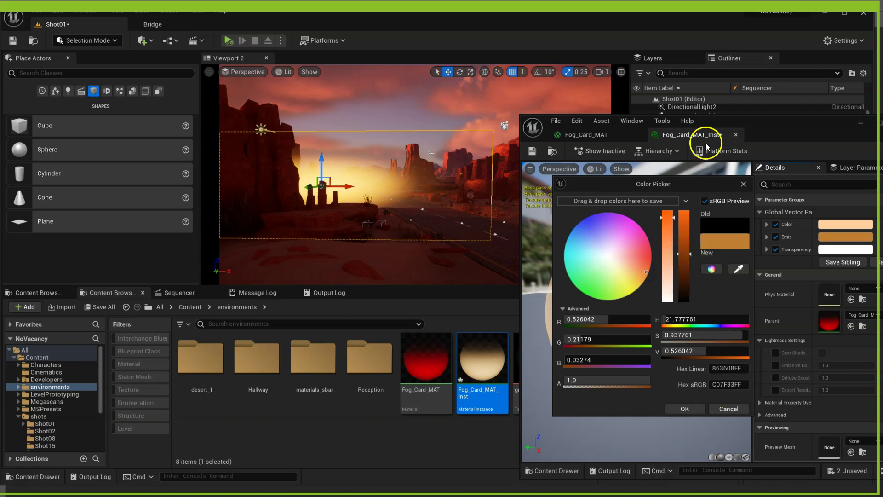
drag(703, 184, 678, 155)
click(659, 380)
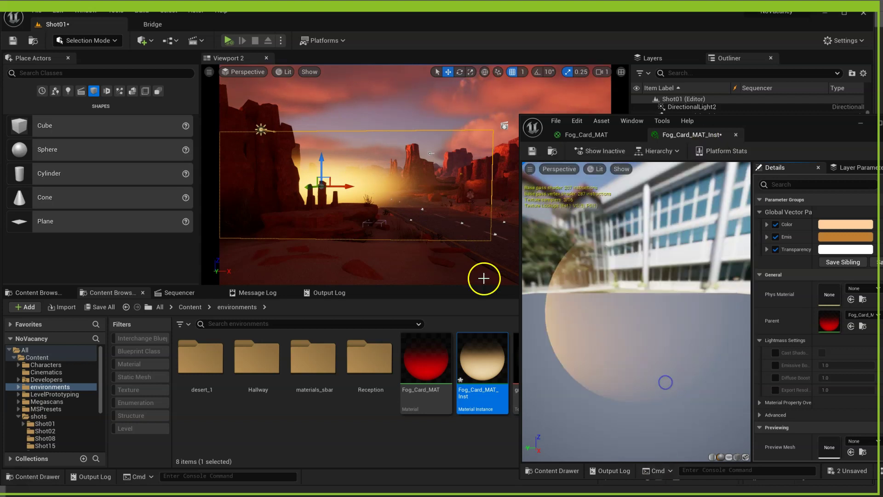
- Lower the fog card slightly and drop the Emis colour back to black
drag(321, 167, 315, 200)
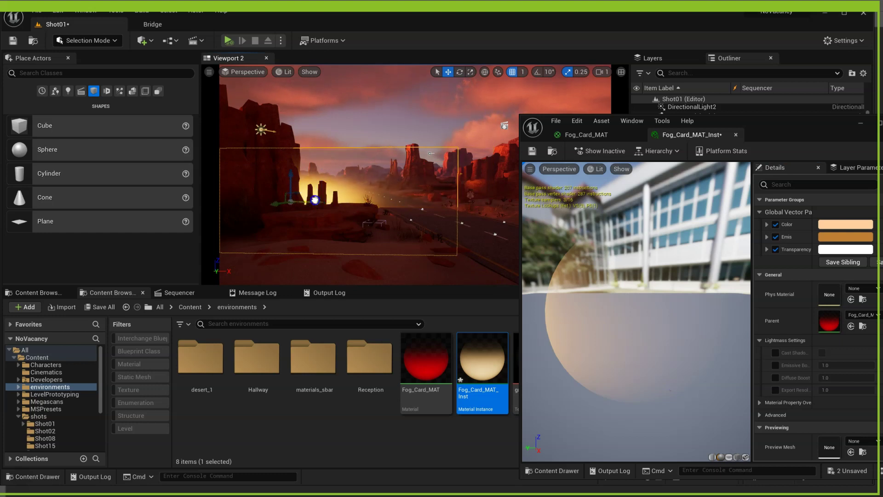
drag(291, 173, 295, 176)
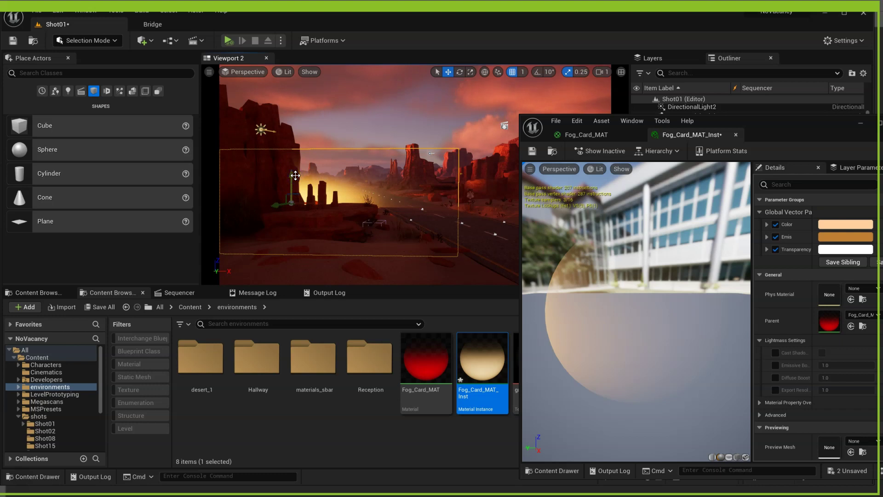
drag(775, 124, 685, 80)
click(757, 195)
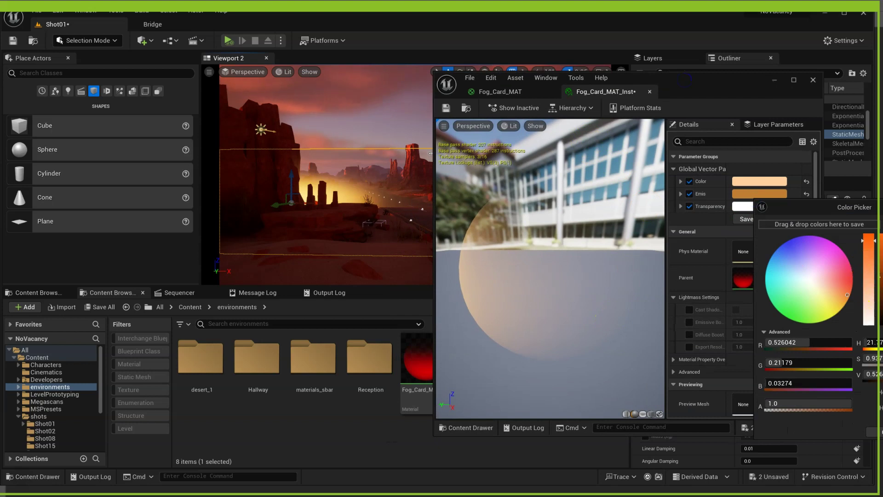
drag(878, 278, 877, 325)
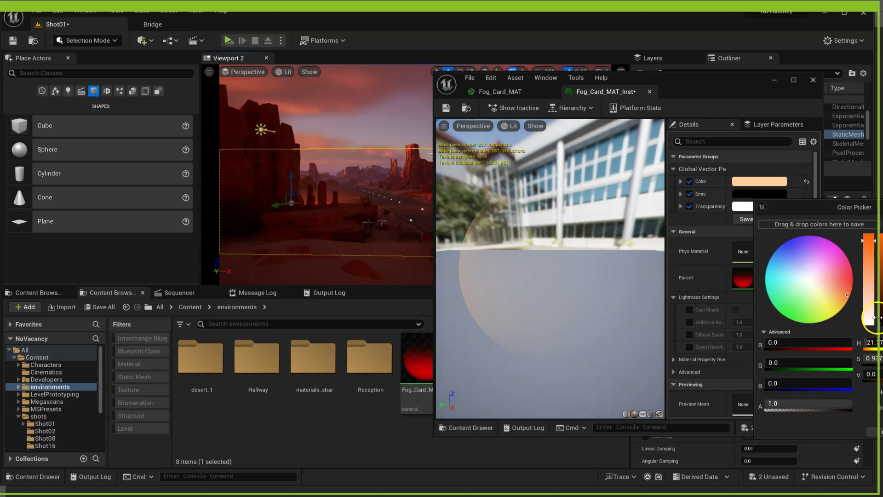
- Keep Emis black and change the Color tint to a muted greyish beige with lower value and saturation
click(871, 431)
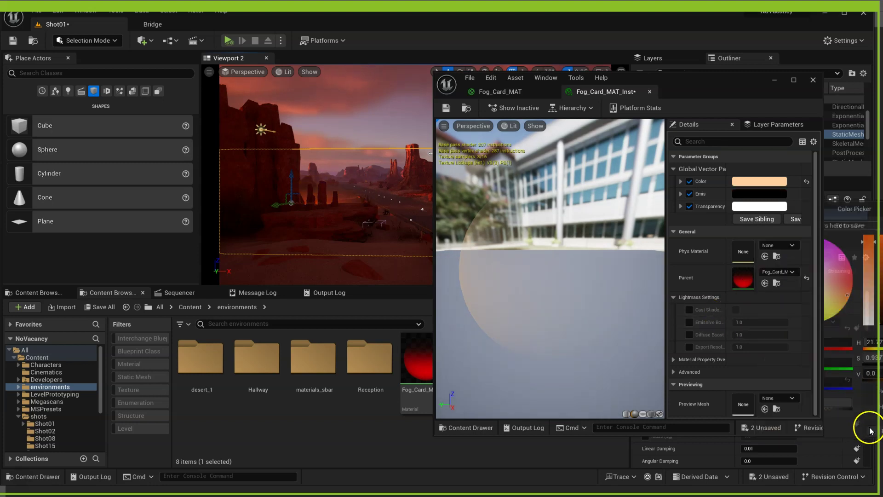
click(759, 181)
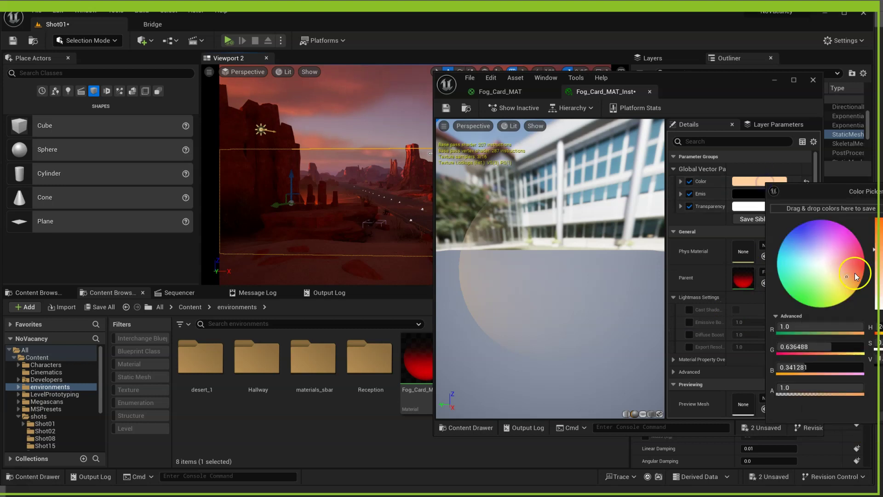
drag(878, 219, 878, 256)
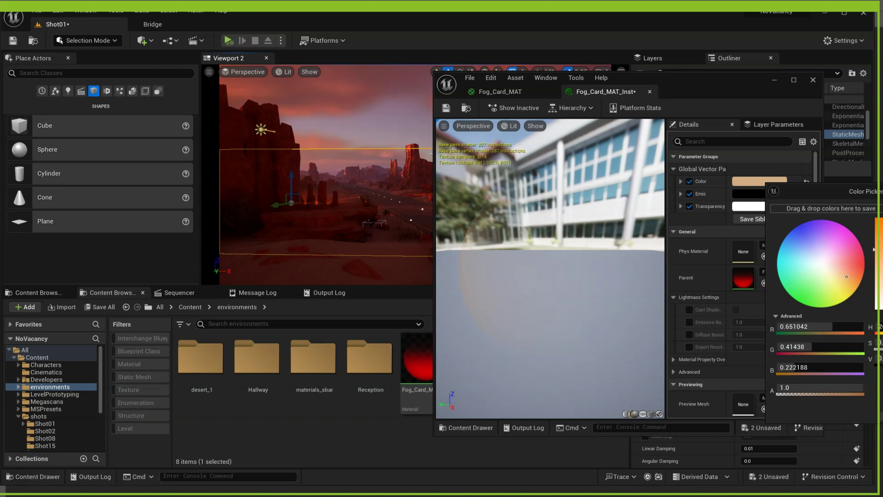
drag(798, 185, 697, 161)
click(775, 237)
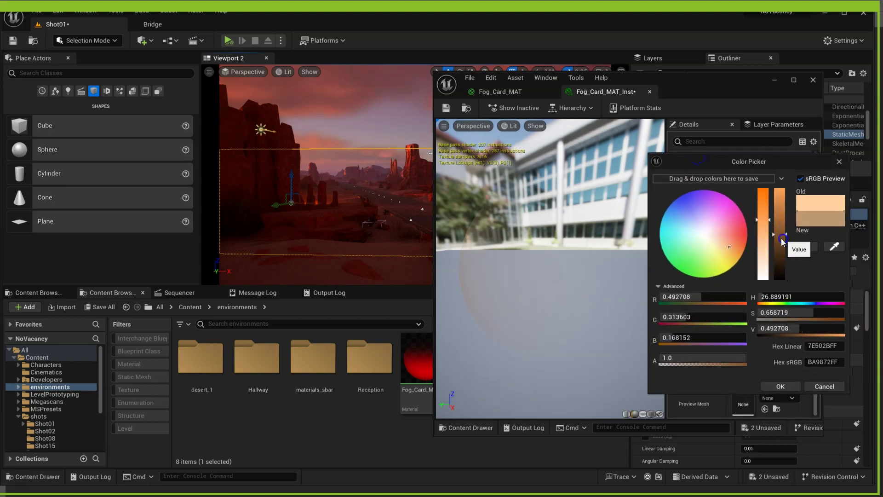
click(765, 233)
mouse_move(765, 235)
mouse_down()
mouse_move(780, 264)
mouse_move(786, 228)
mouse_up()
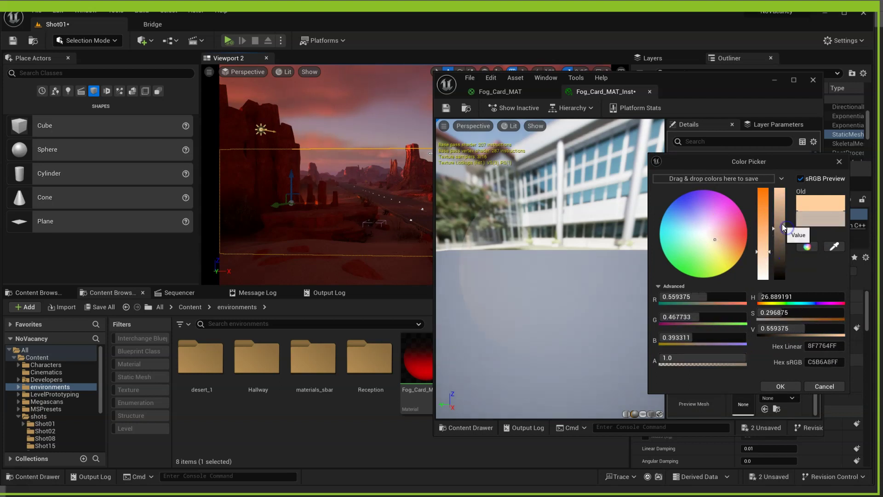
click(781, 386)
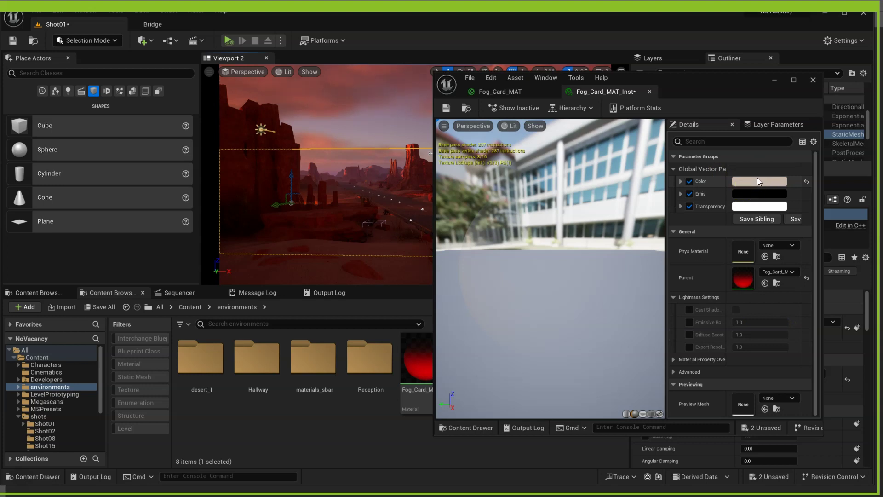
click(674, 157)
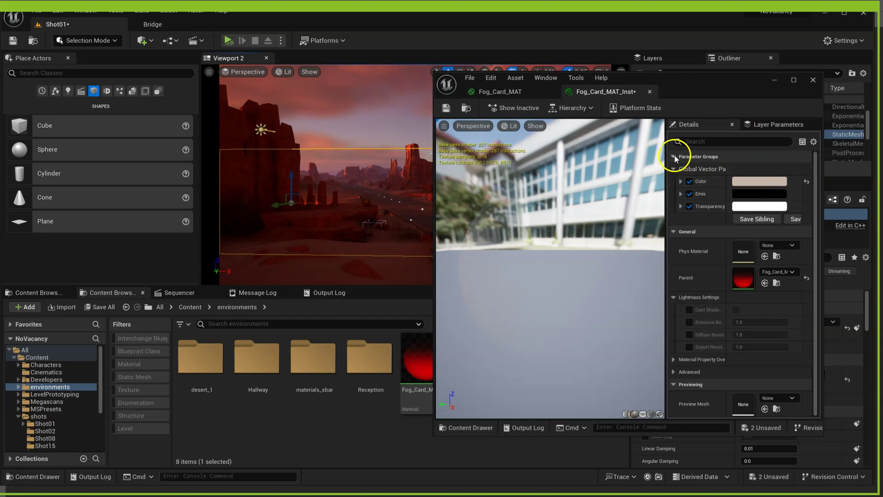
click(716, 77)
drag(760, 77, 882, 148)
- Alt-drag the fog card into FogCard2 deeper in the valley, rotate it slightly, and nudge it right and down
alt+drag(278, 203, 395, 157)
key(e)
key(w)
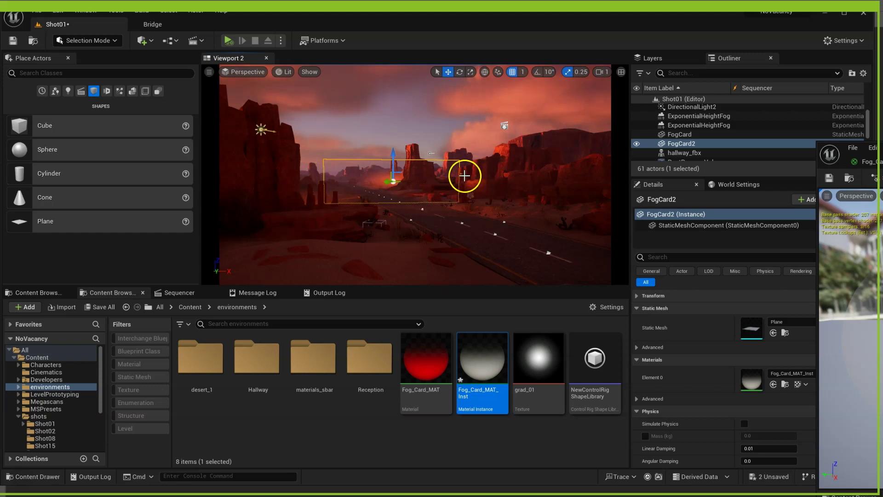
mouse_move(416, 181)
mouse_down()
mouse_move(437, 183)
mouse_move(427, 183)
mouse_up()
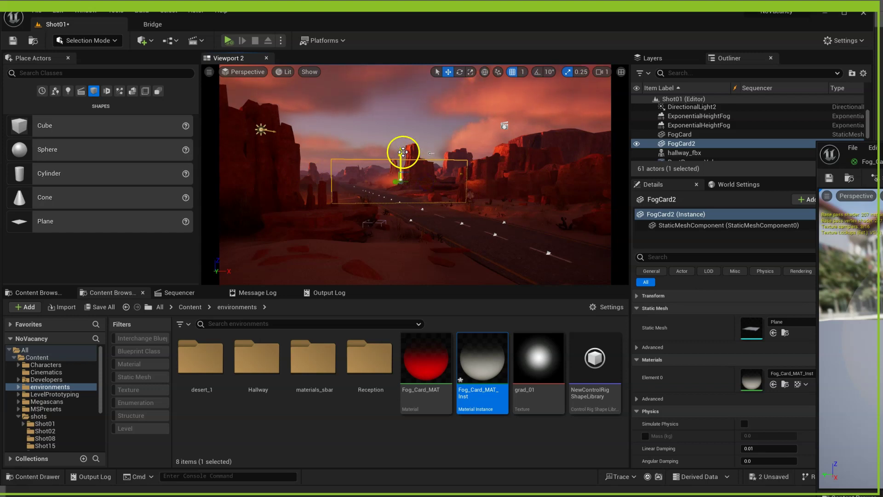
drag(402, 153, 402, 158)
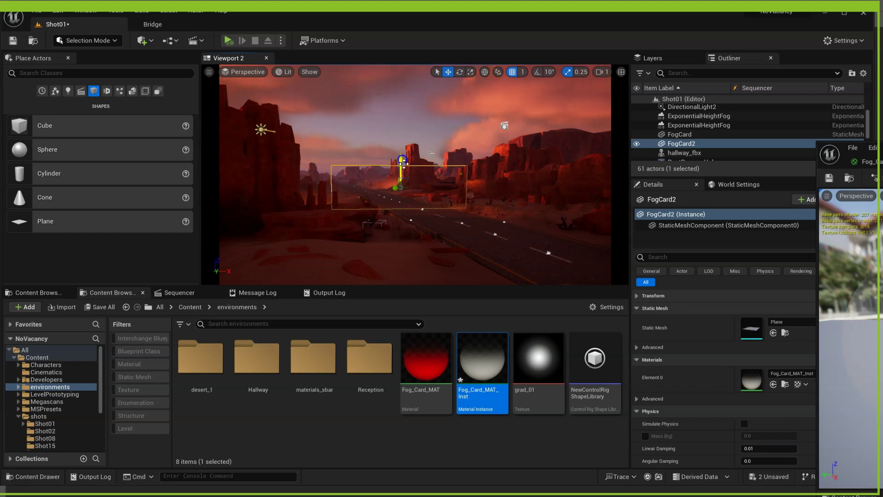
- Create the child instance Fog_Card_MAT_Inst_Inst, assign it to FogCard2, and open it
right_click(475, 375)
click(541, 99)
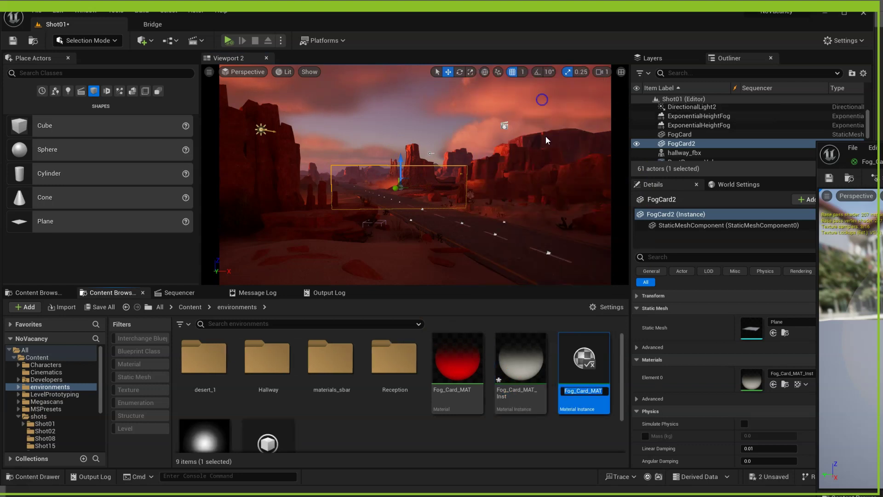
key(Return)
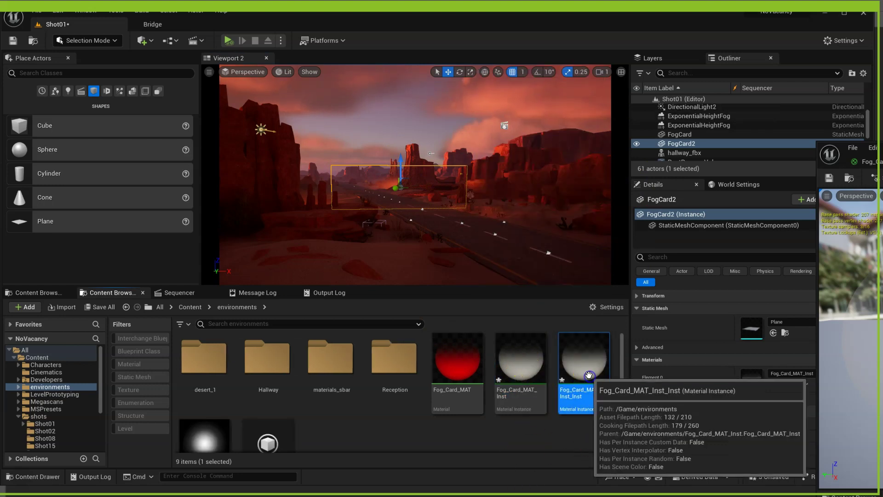
drag(584, 359, 652, 386)
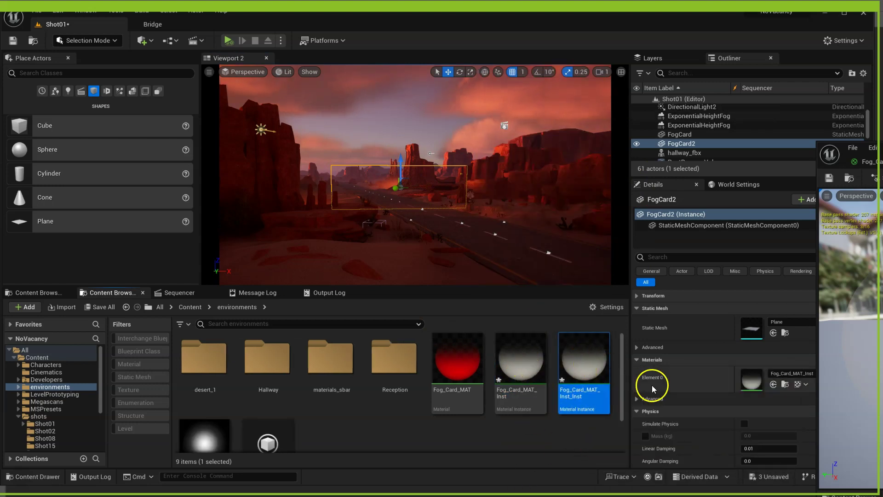
mouse_move(577, 358)
mouse_down()
mouse_move(749, 376)
mouse_move(569, 361)
mouse_move(592, 360)
mouse_move(585, 363)
mouse_up()
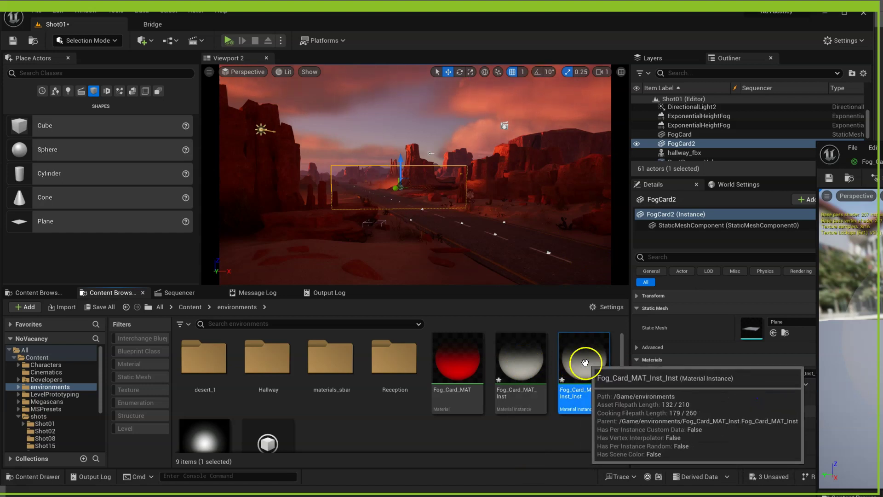
double_click(584, 363)
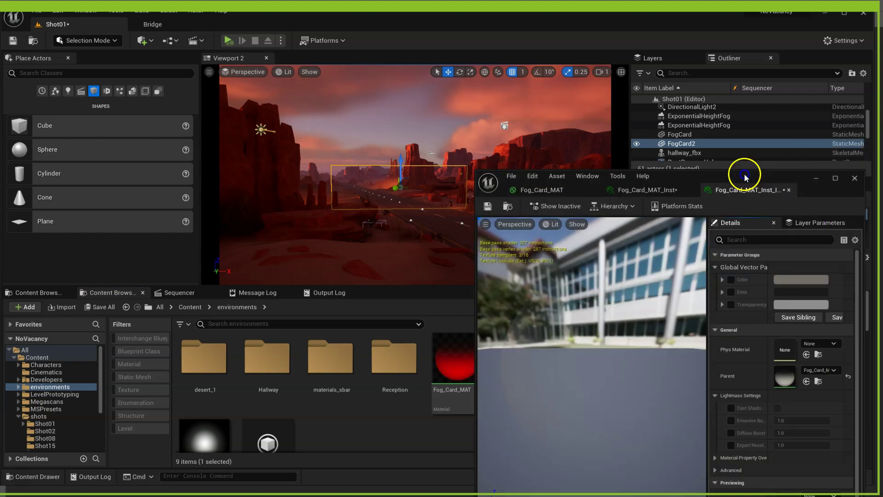
- Enable the Transparency override and lower its value to a light grey
drag(742, 174, 238, 138)
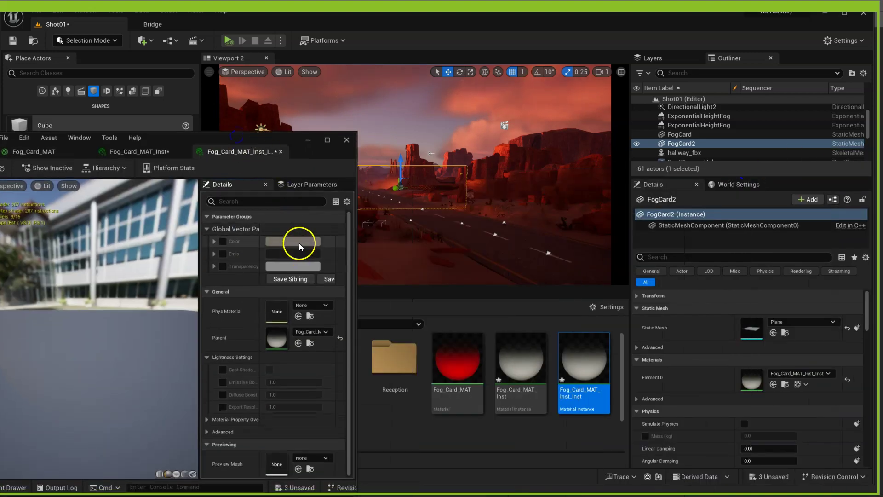
click(224, 266)
click(274, 266)
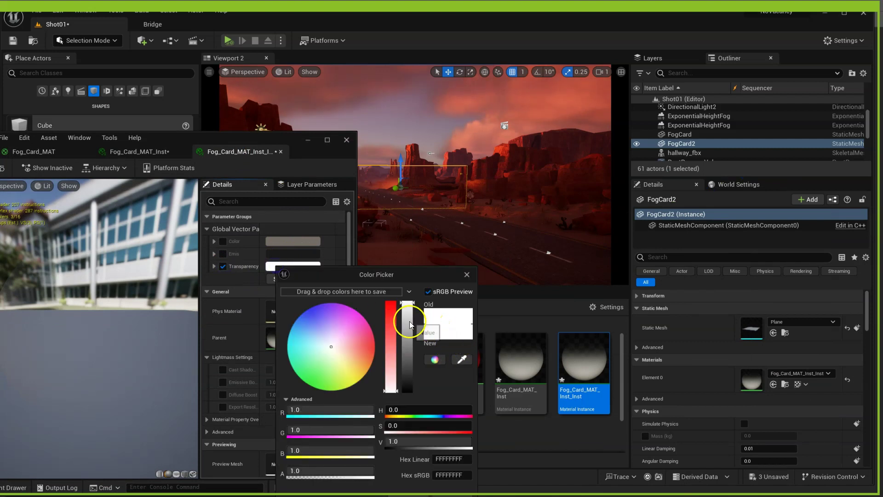
drag(411, 325, 410, 323)
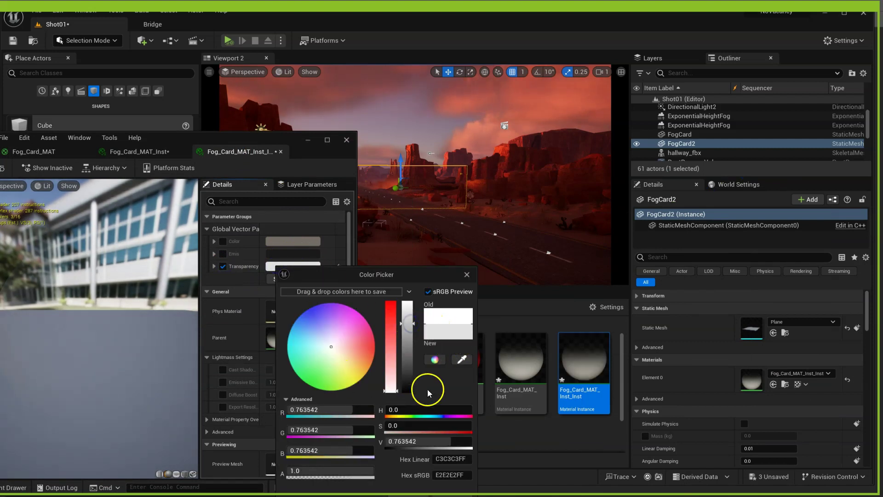
drag(418, 275, 420, 253)
click(350, 250)
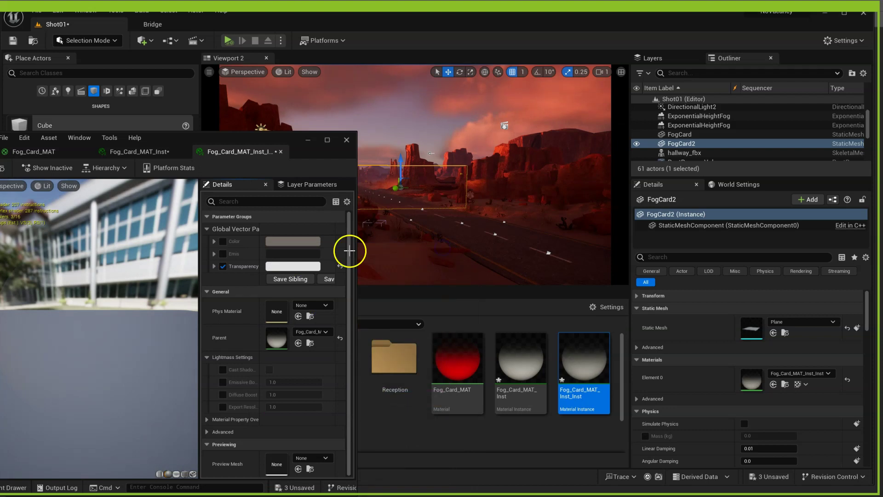
- Enable the Color override and set the tint to a soft green
click(294, 241)
click(281, 242)
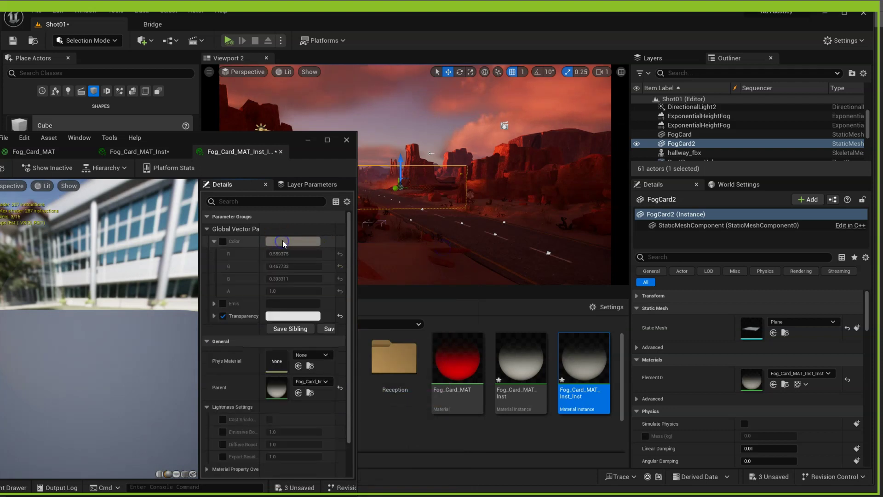
click(224, 240)
click(278, 243)
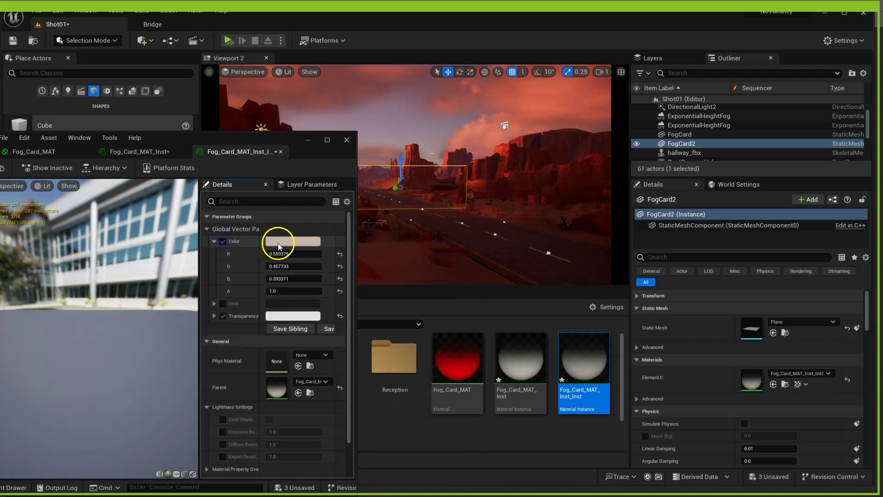
drag(337, 332, 323, 343)
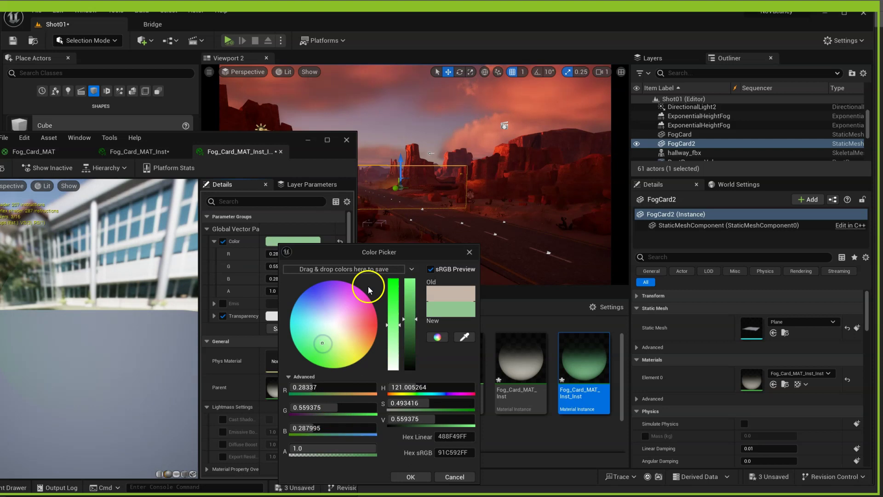
drag(367, 249, 298, 187)
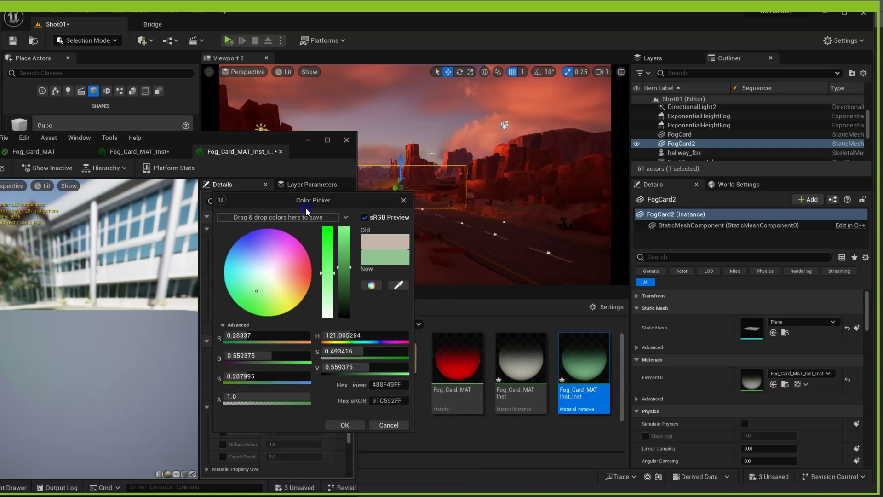
click(341, 416)
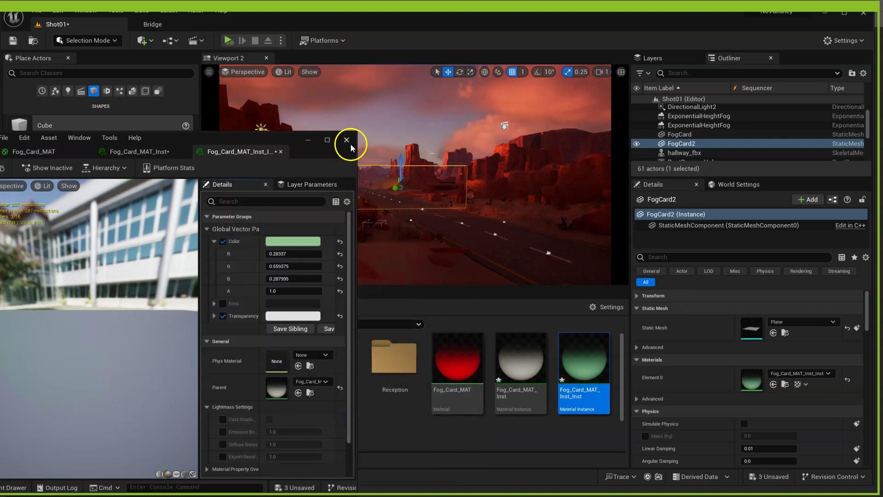
mouse_move(602, 401)
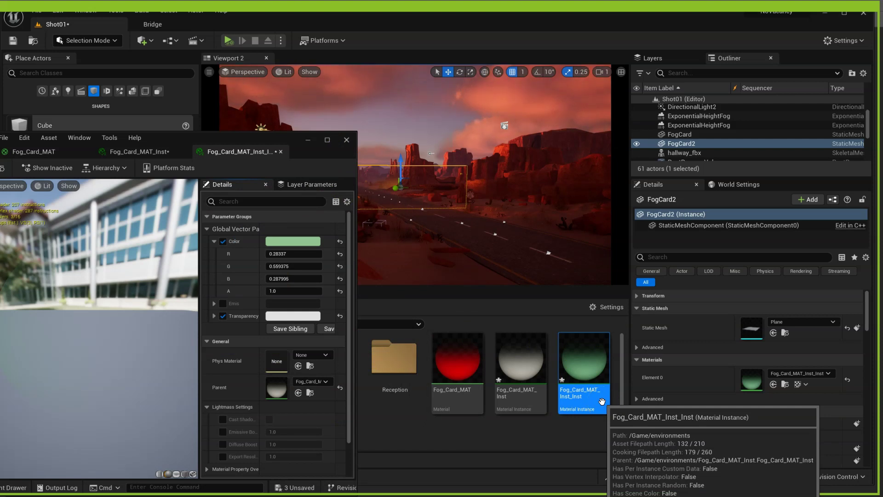
- Close the instance editor, duplicate FogCard2 as FogCard3 to the right, raise it, and stretch it taller
click(347, 140)
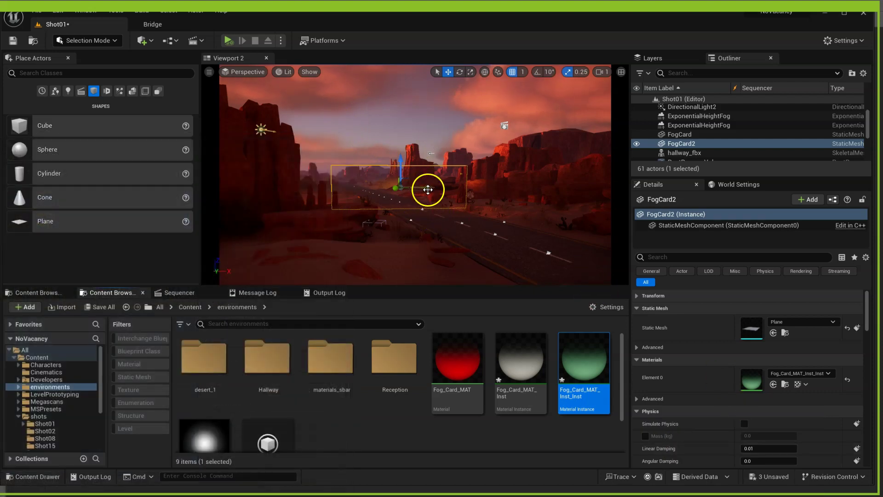
alt+drag(428, 189, 479, 192)
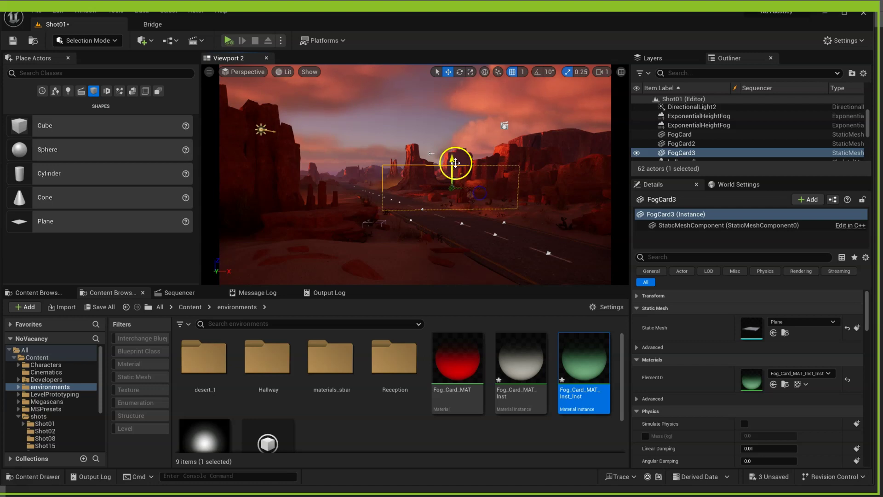
mouse_move(454, 162)
mouse_down()
mouse_move(453, 151)
mouse_move(450, 172)
mouse_up()
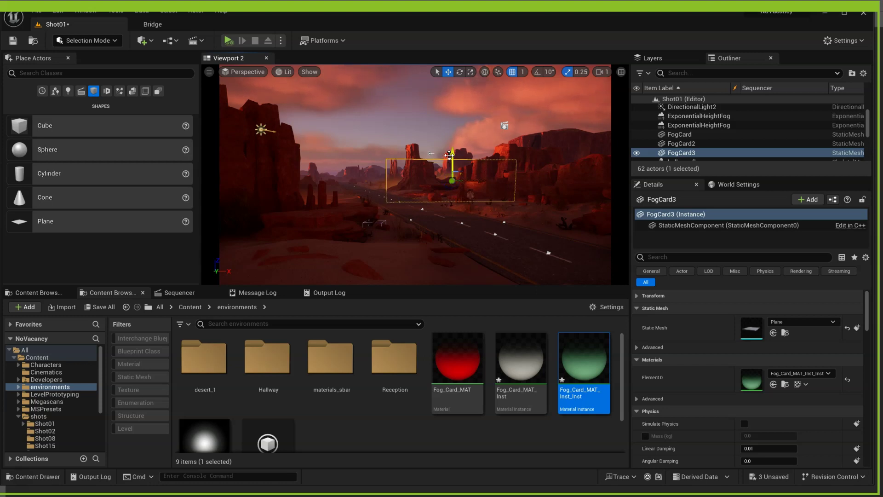
key(r)
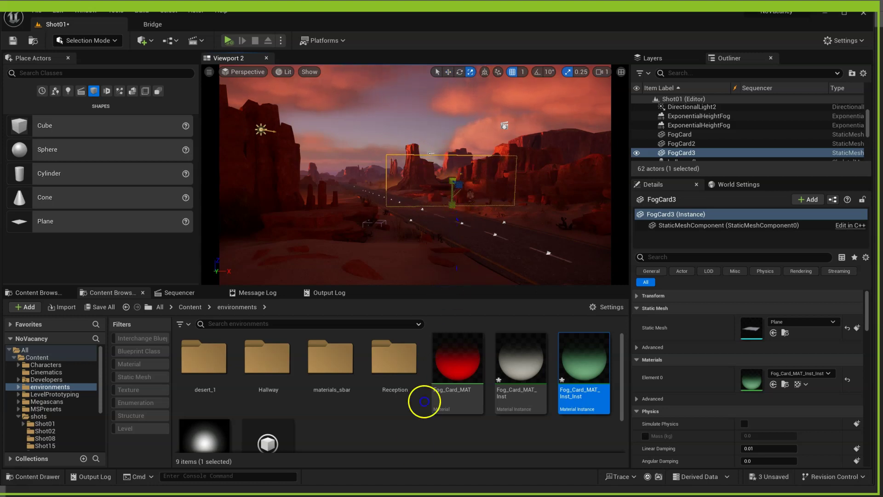
mouse_move(453, 181)
mouse_down()
mouse_move(453, 163)
mouse_move(479, 177)
mouse_move(506, 178)
mouse_move(442, 182)
mouse_move(478, 182)
mouse_move(468, 172)
mouse_up()
key(w)
click(467, 100)
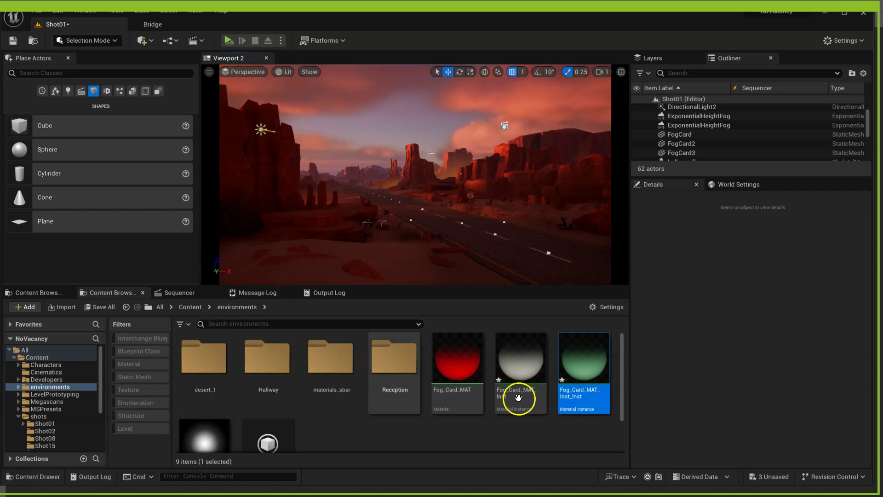
- Open Fog_Card_MAT_Inst_Inst and lower the green Color tint's saturation to about 0.218
double_click(596, 370)
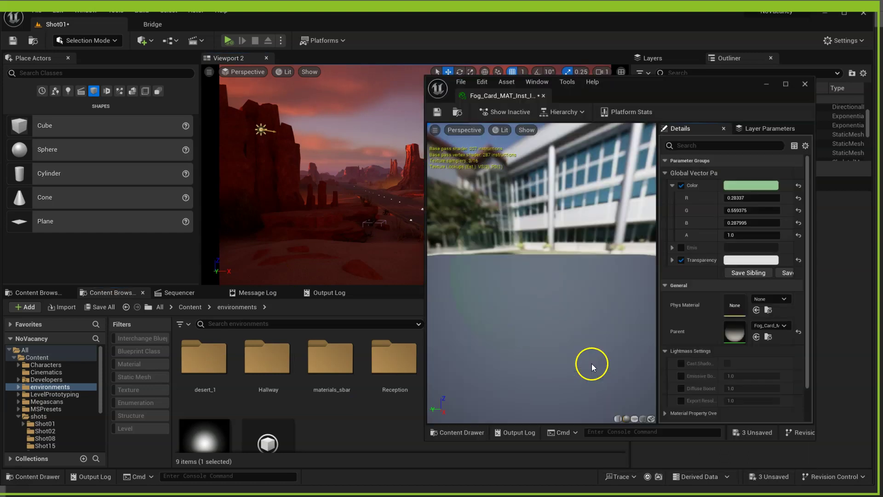
drag(723, 80, 645, 99)
click(689, 203)
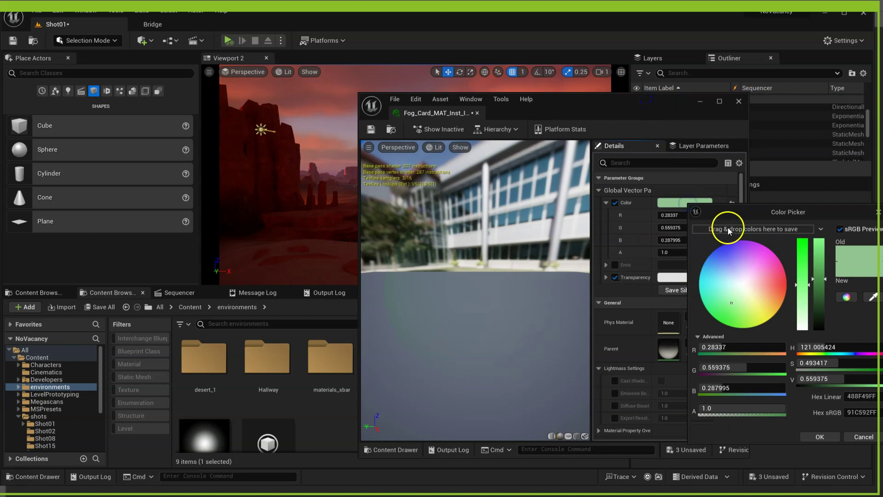
drag(749, 210, 241, 232)
drag(578, 94, 853, 114)
drag(274, 243, 425, 250)
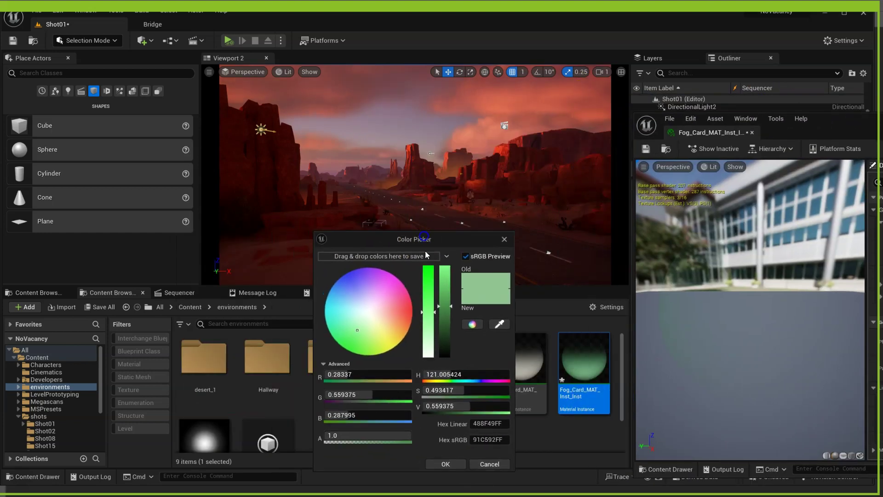
drag(428, 314, 428, 336)
click(433, 390)
click(446, 465)
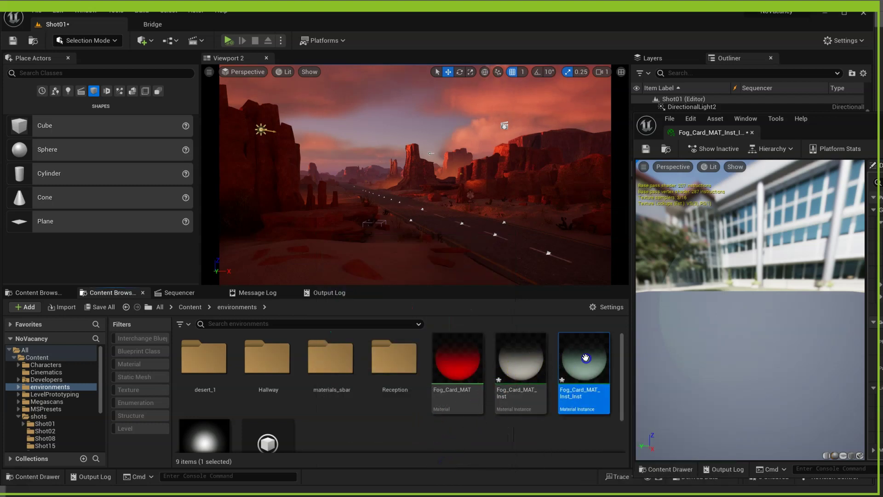
- Change the Color tint to pink, then desaturate and darken it into a muted mauve grey
mouse_move(584, 359)
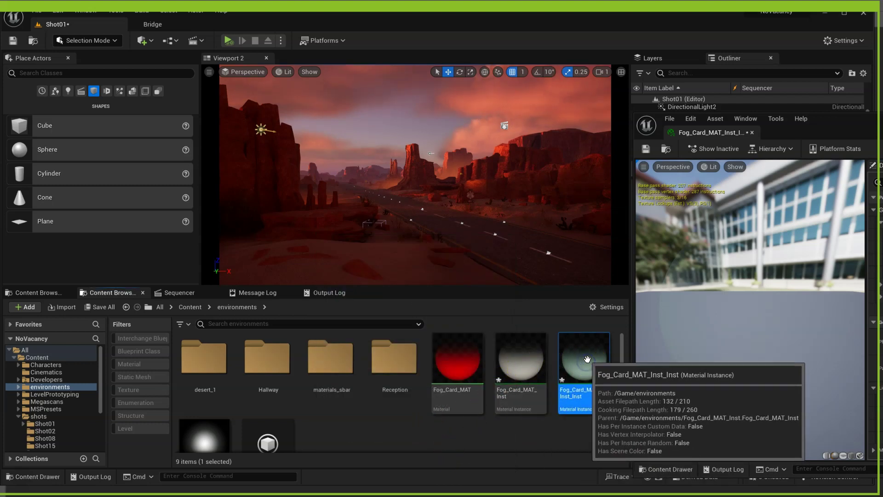
drag(836, 122, 726, 120)
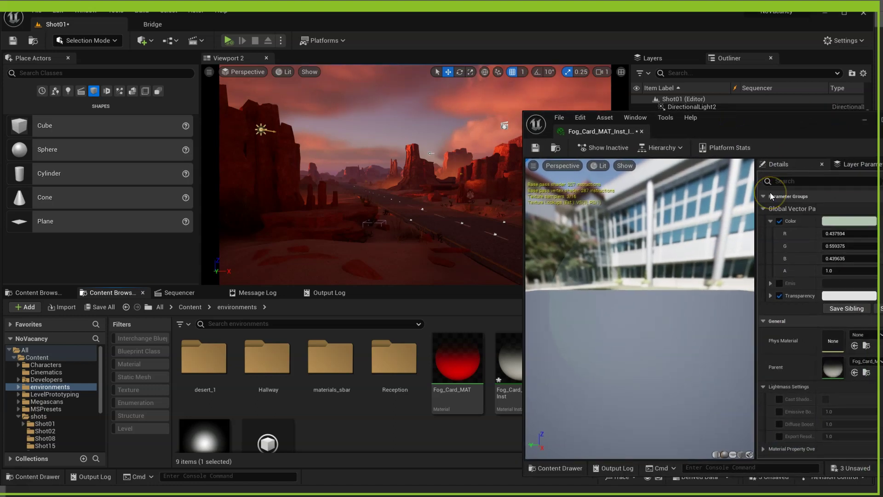
click(849, 222)
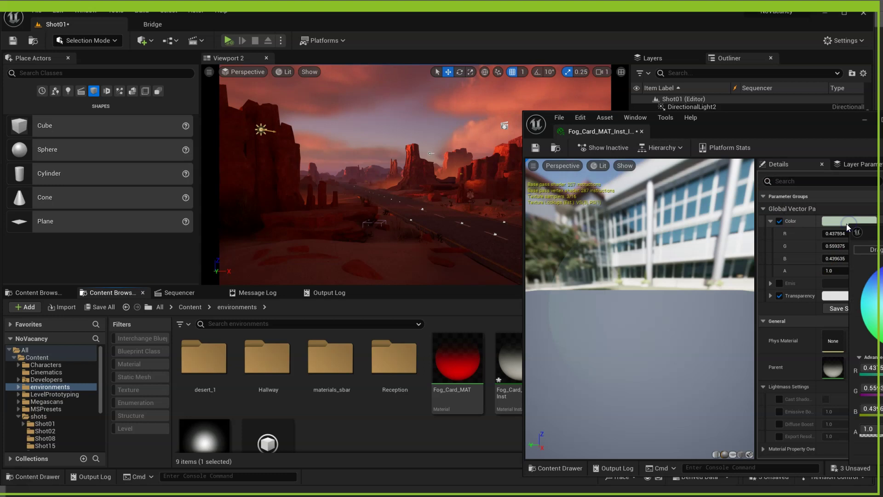
drag(876, 232, 549, 213)
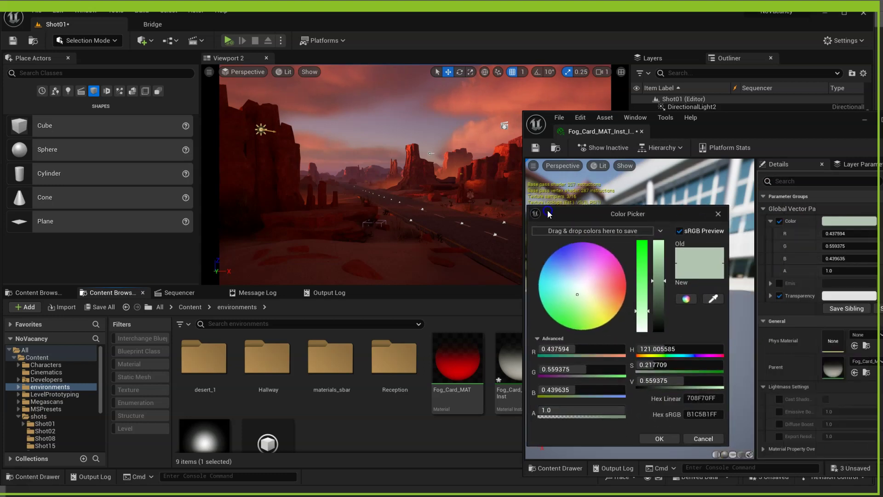
drag(588, 296, 605, 264)
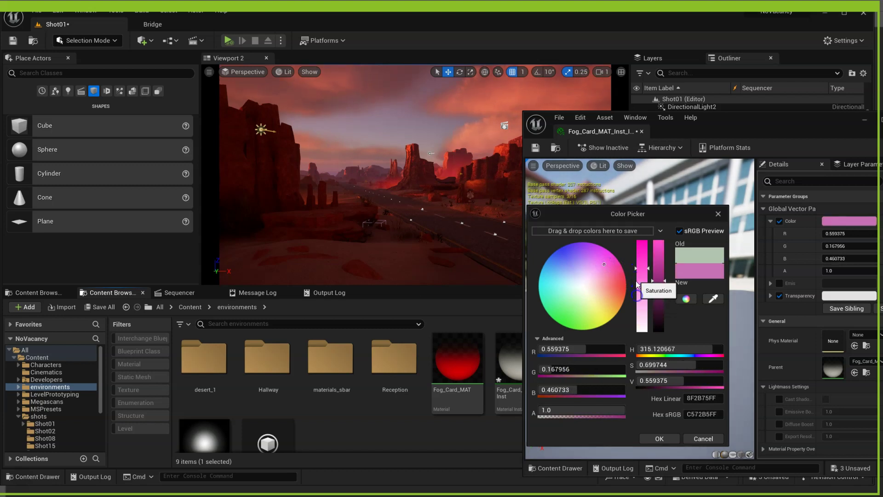
mouse_move(638, 294)
mouse_down()
mouse_move(643, 307)
mouse_move(662, 300)
mouse_move(642, 314)
mouse_up()
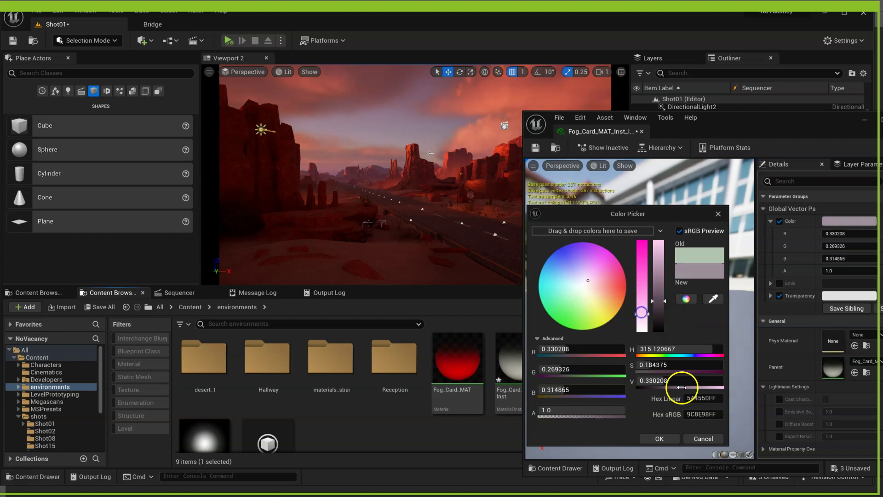
click(659, 438)
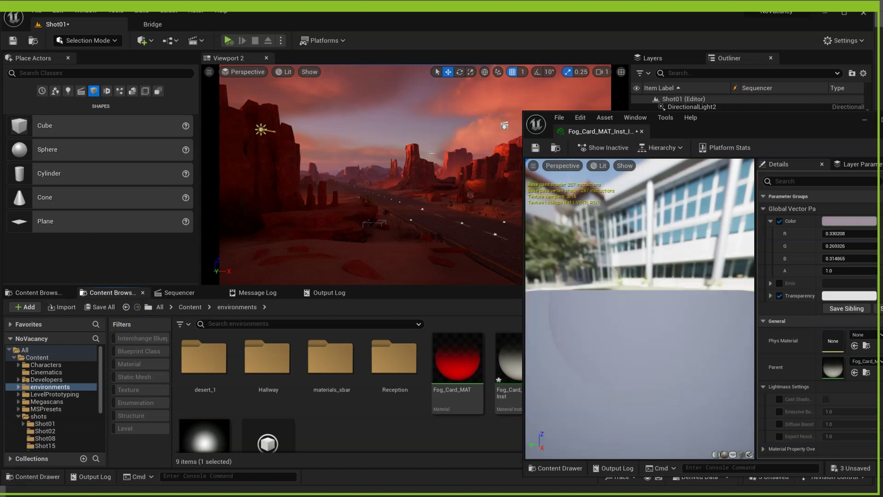